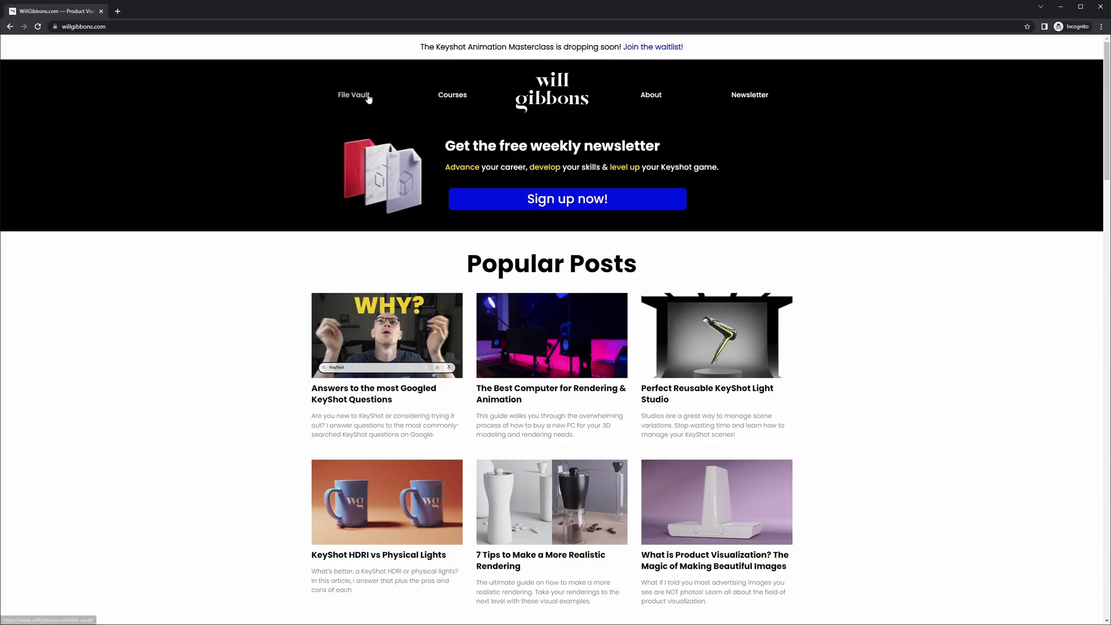
Open the website's File Vault page.
{"action": "left_click", "coordinate": [369, 97]}
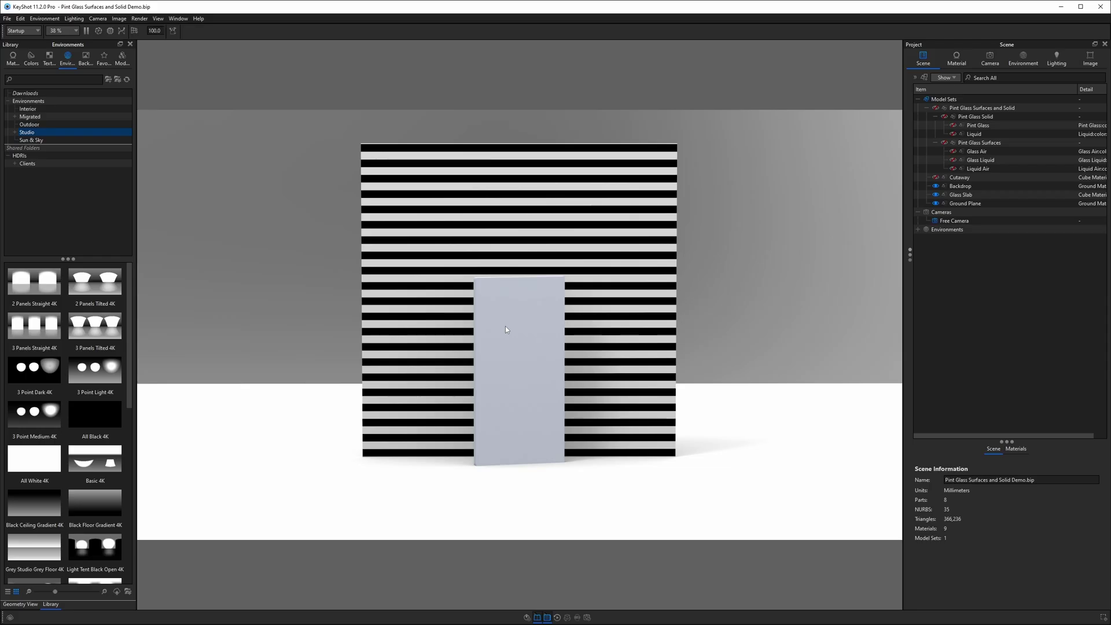
Change the material type of the slab in front of the striped backdrop to Glass and enable Refractive.
{"action": "double_click", "coordinate": [505, 326]}
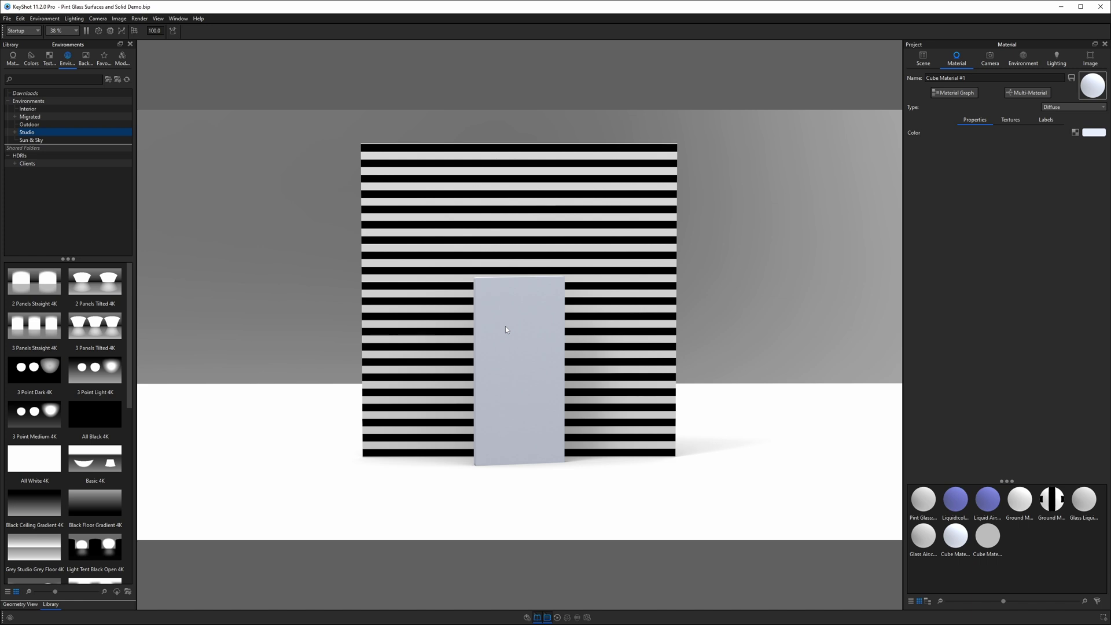
{"action": "left_click", "coordinate": [1068, 107]}
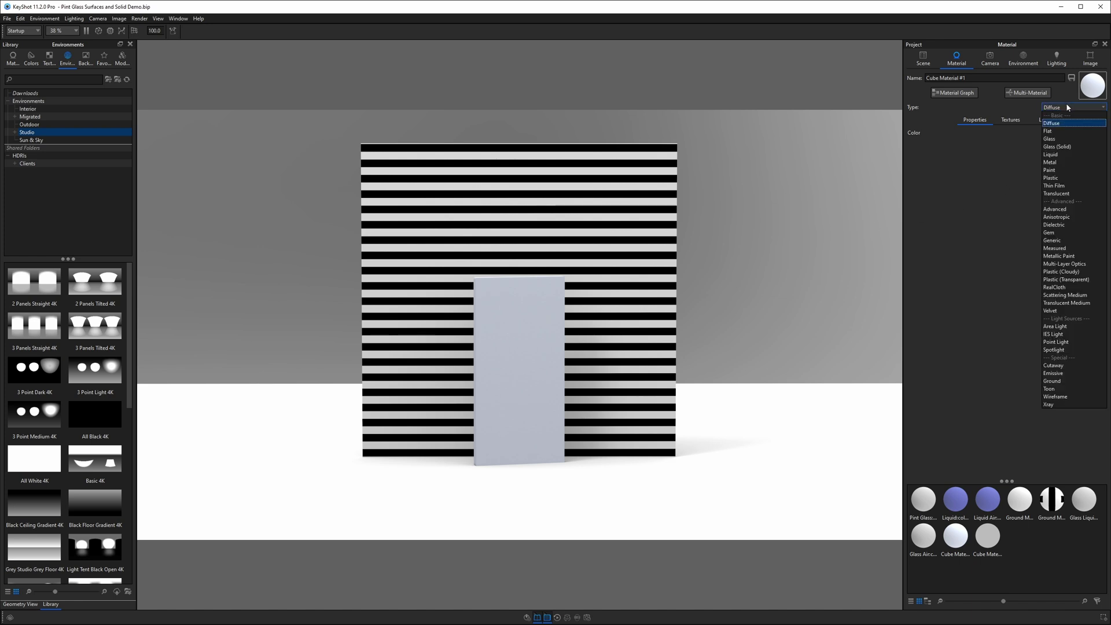
{"action": "left_click", "coordinate": [1057, 139]}
{"action": "scroll", "coordinate": [538, 441], "scroll_direction": "up", "scroll_amount": 4}
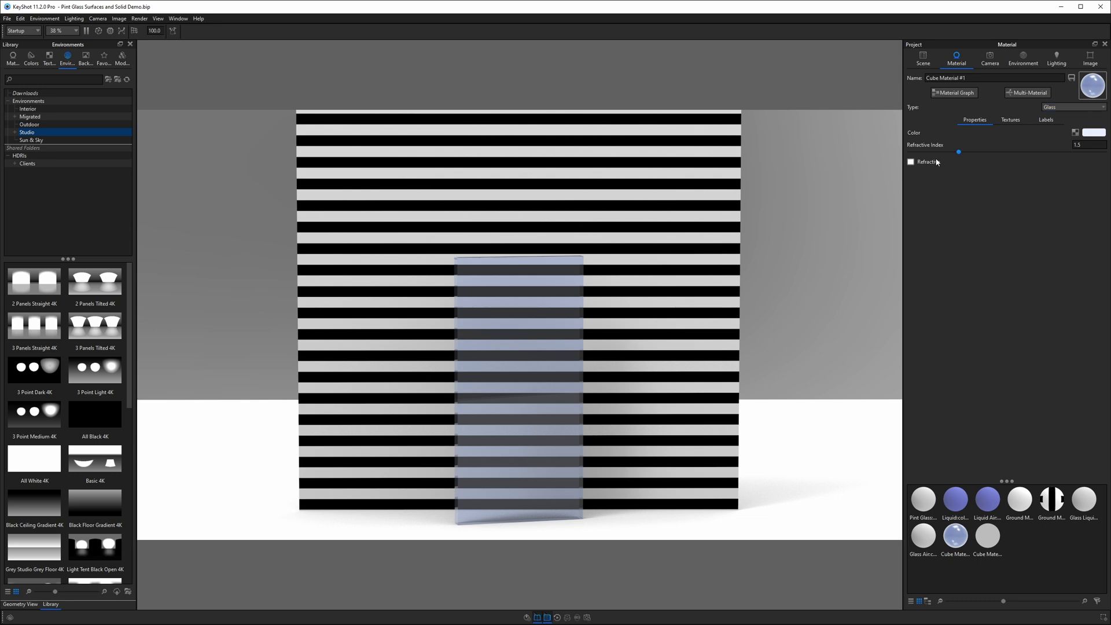
{"action": "left_click", "coordinate": [911, 162]}
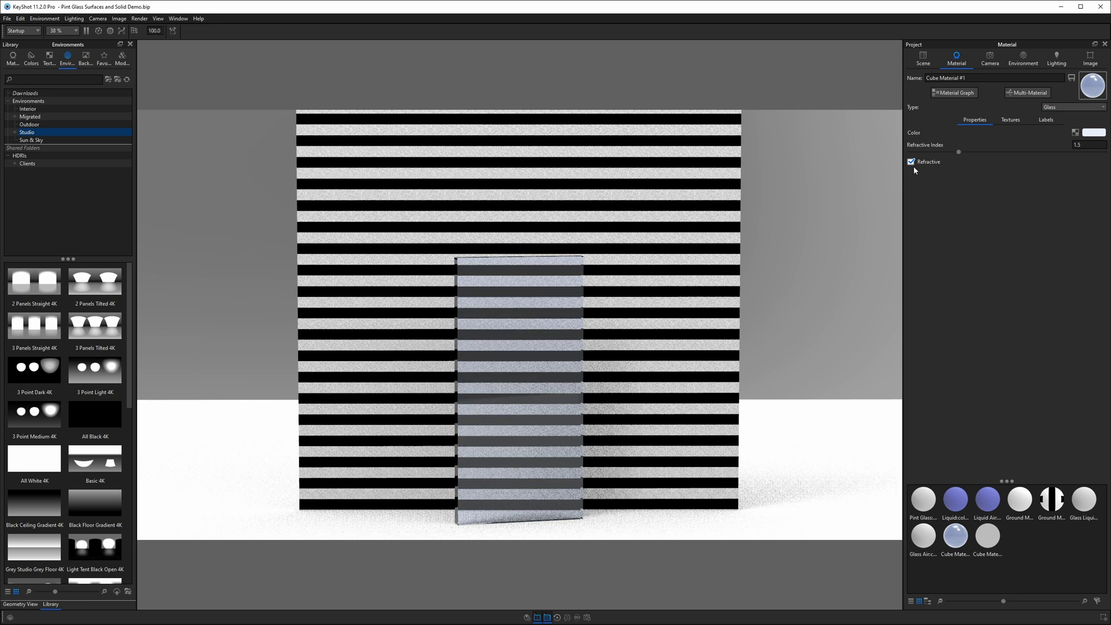
{"action": "left_click_drag", "start_coordinate": [532, 372], "coordinate": [562, 381]}
{"action": "scroll", "coordinate": [544, 391], "scroll_direction": "up", "scroll_amount": 3}
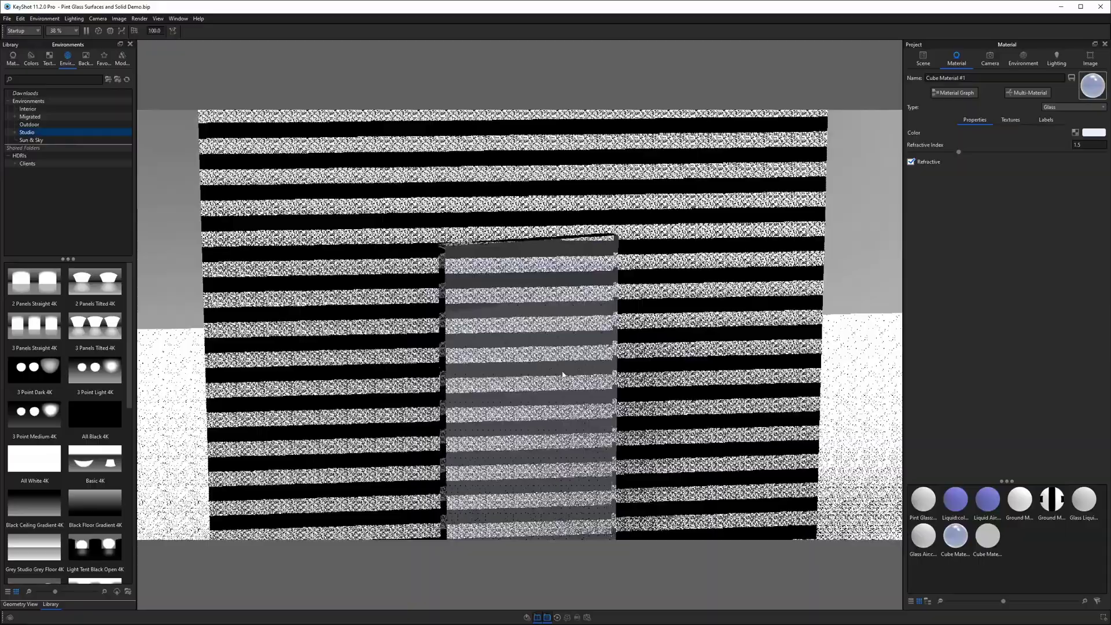
{"action": "middle_click_drag", "start_coordinate": [563, 375], "coordinate": [528, 265]}
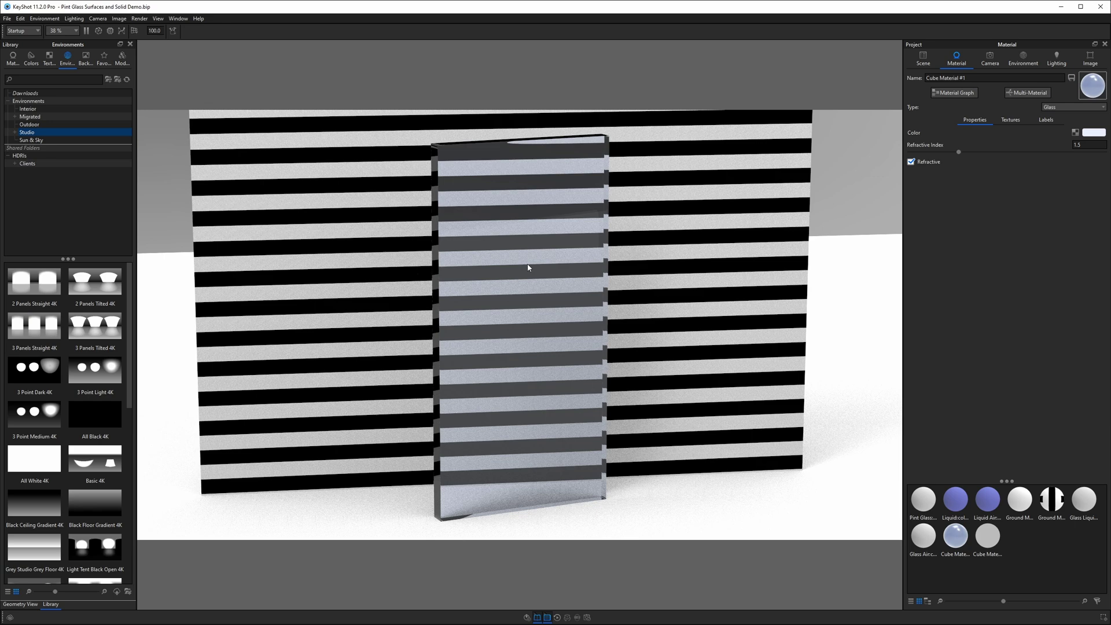
Light the scene with the 3 Panels Straight 4K studio environment and the Product lighting preset.
{"action": "left_click", "coordinate": [1020, 68]}
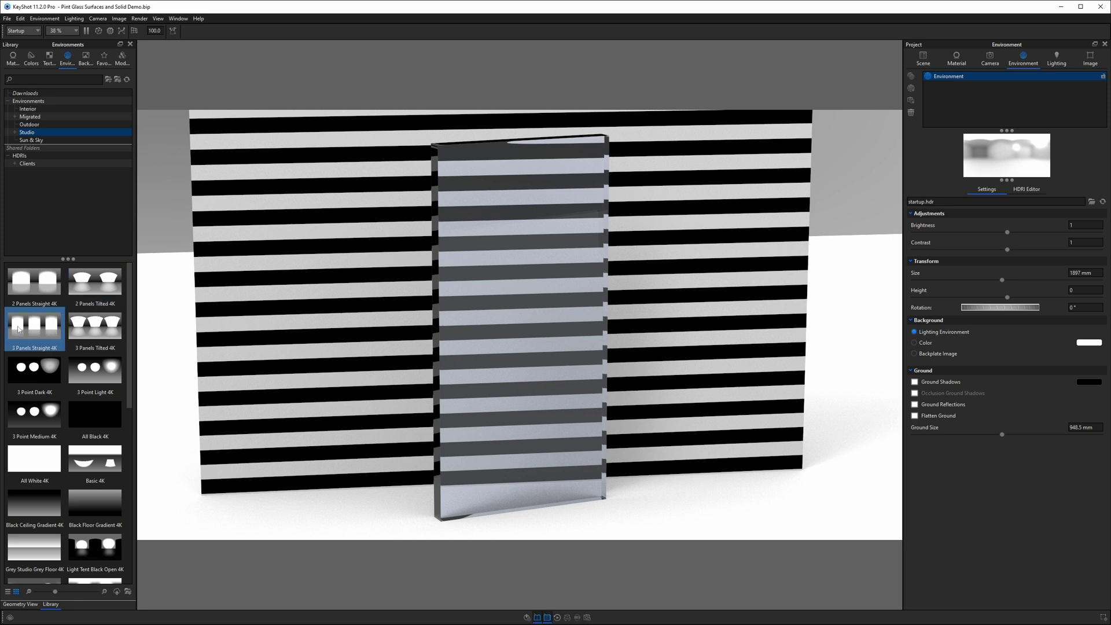
{"action": "mouse_move", "coordinate": [18, 329]}
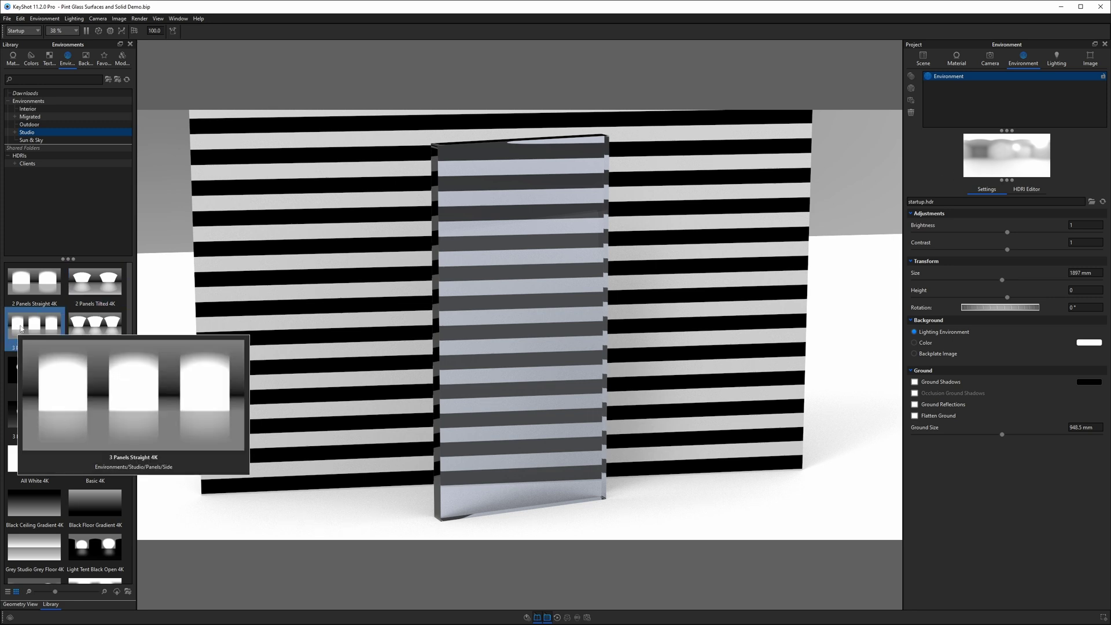
{"action": "double_click", "coordinate": [20, 329]}
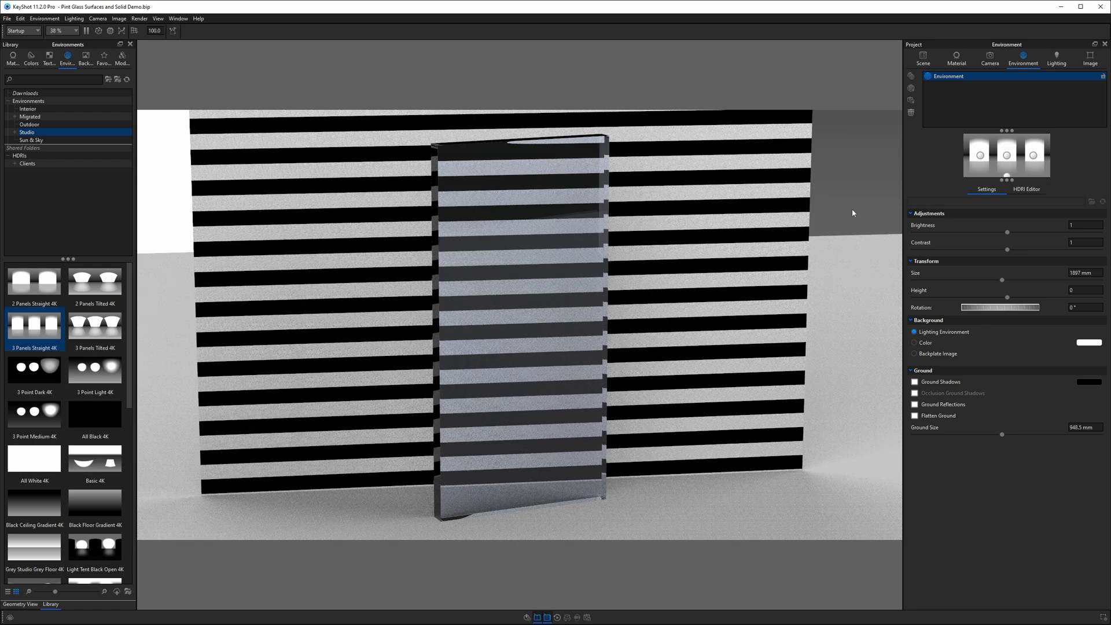
{"action": "left_click", "coordinate": [1056, 59]}
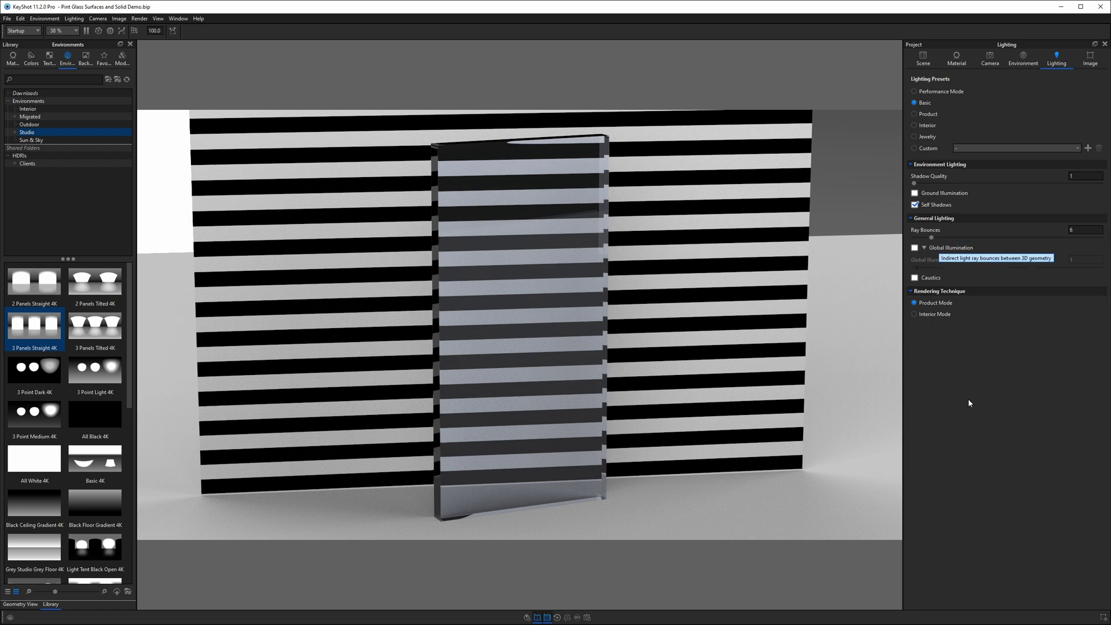
{"action": "left_click", "coordinate": [922, 118]}
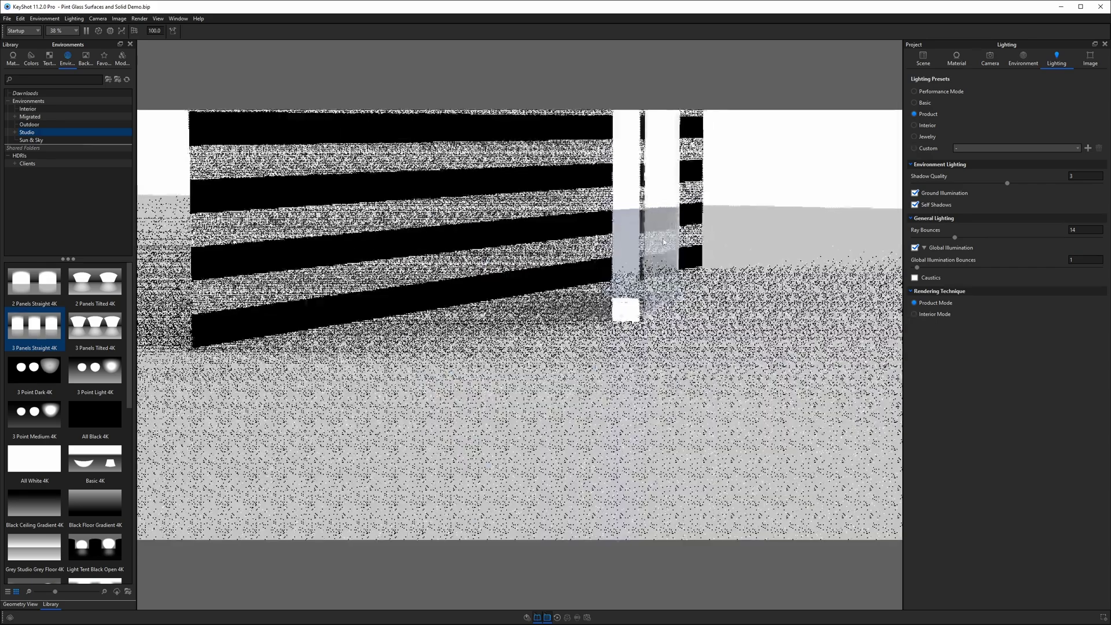
View the glass slab edge-on and set its refractive index to 1.
{"action": "mouse_move", "coordinate": [648, 242]}
{"action": "left_mouse_down"}
{"action": "mouse_move", "coordinate": [792, 242]}
{"action": "mouse_move", "coordinate": [642, 253]}
{"action": "left_mouse_up"}
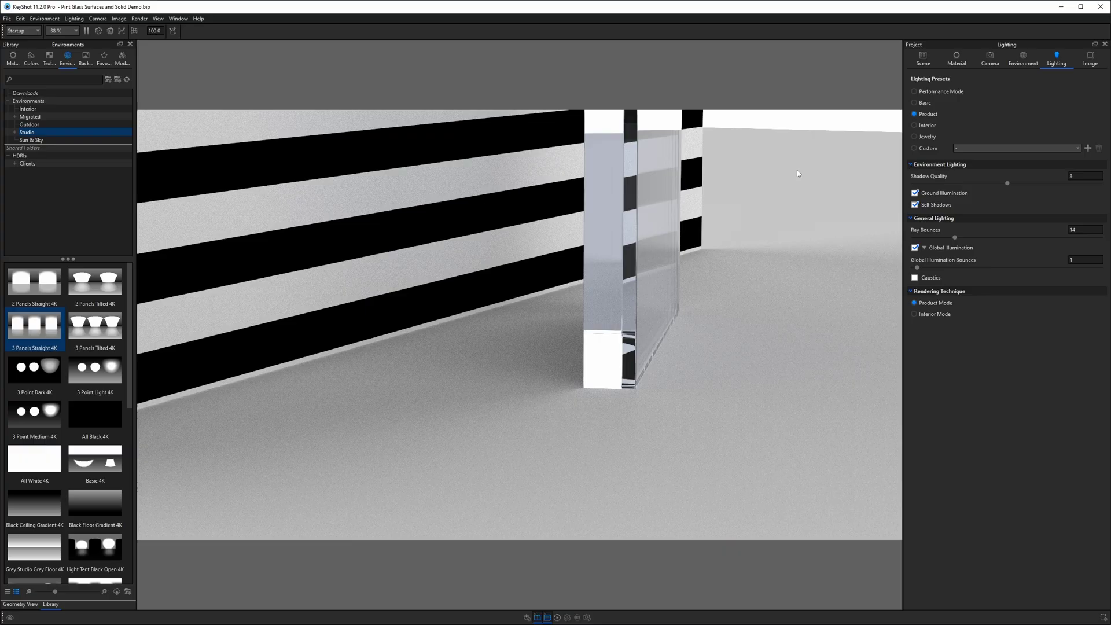
{"action": "middle_click_drag", "start_coordinate": [775, 182], "coordinate": [742, 207]}
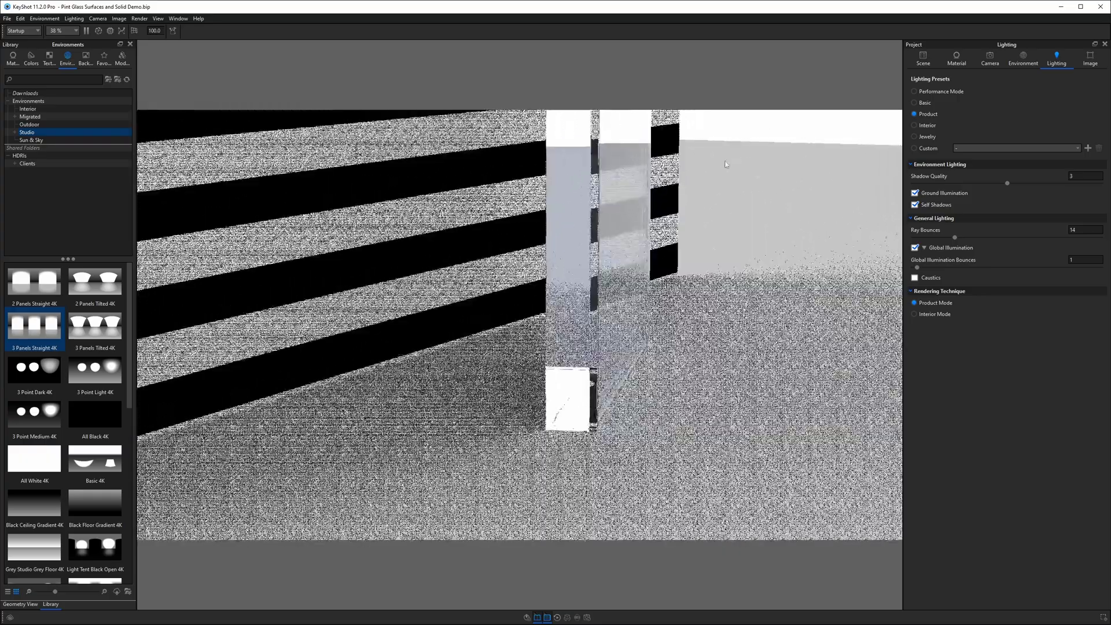
{"action": "left_click_drag", "start_coordinate": [742, 207], "coordinate": [742, 203]}
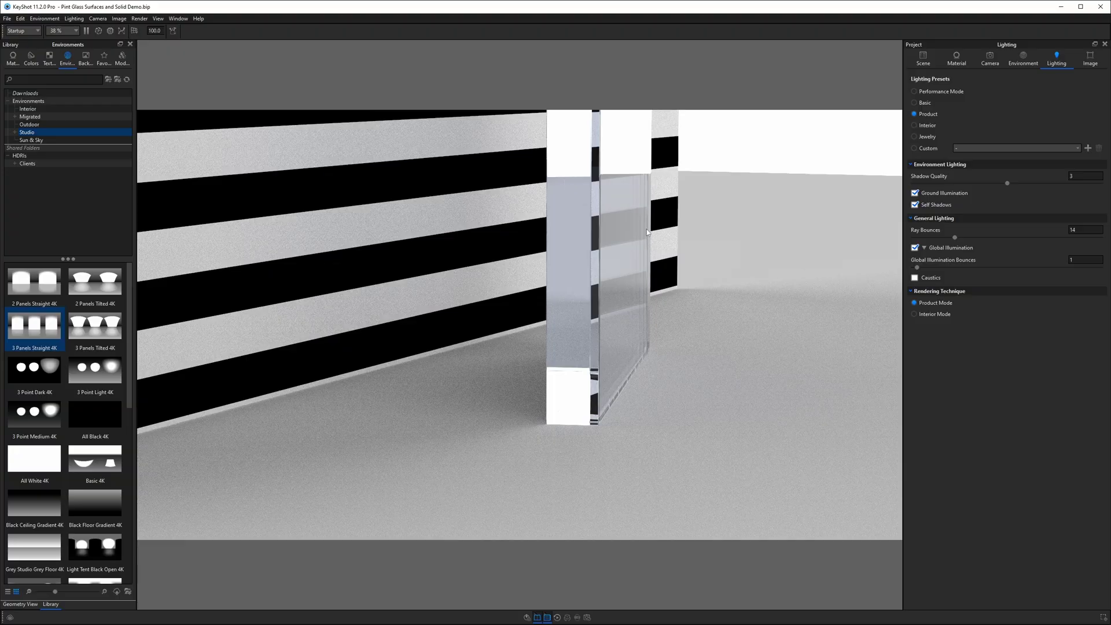
{"action": "left_click_drag", "start_coordinate": [659, 236], "coordinate": [664, 236]}
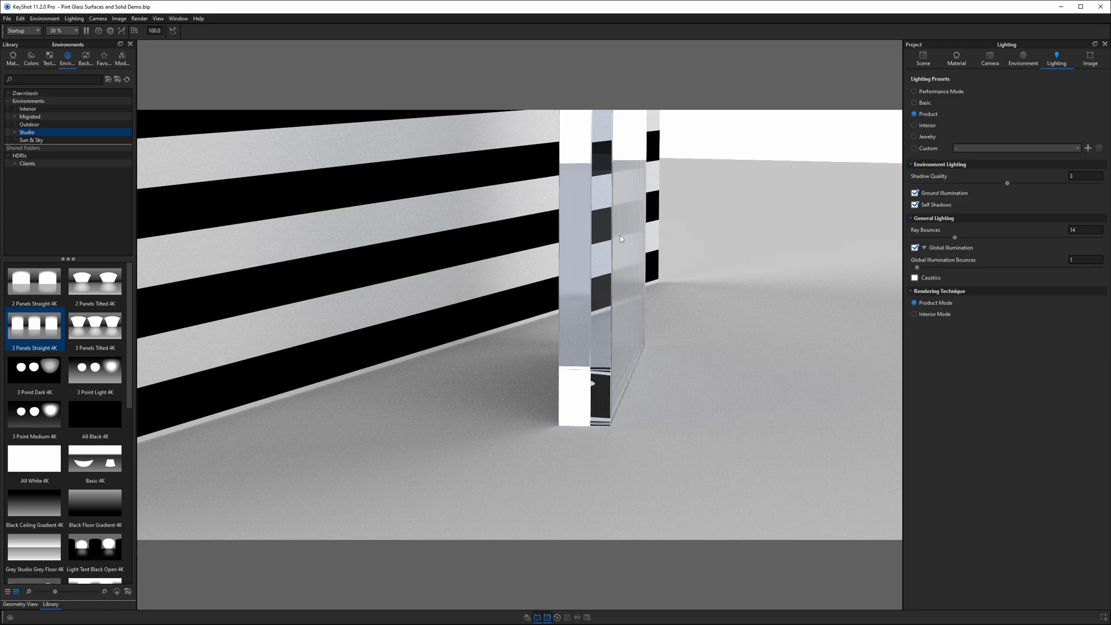
{"action": "left_click_drag", "start_coordinate": [653, 260], "coordinate": [563, 179]}
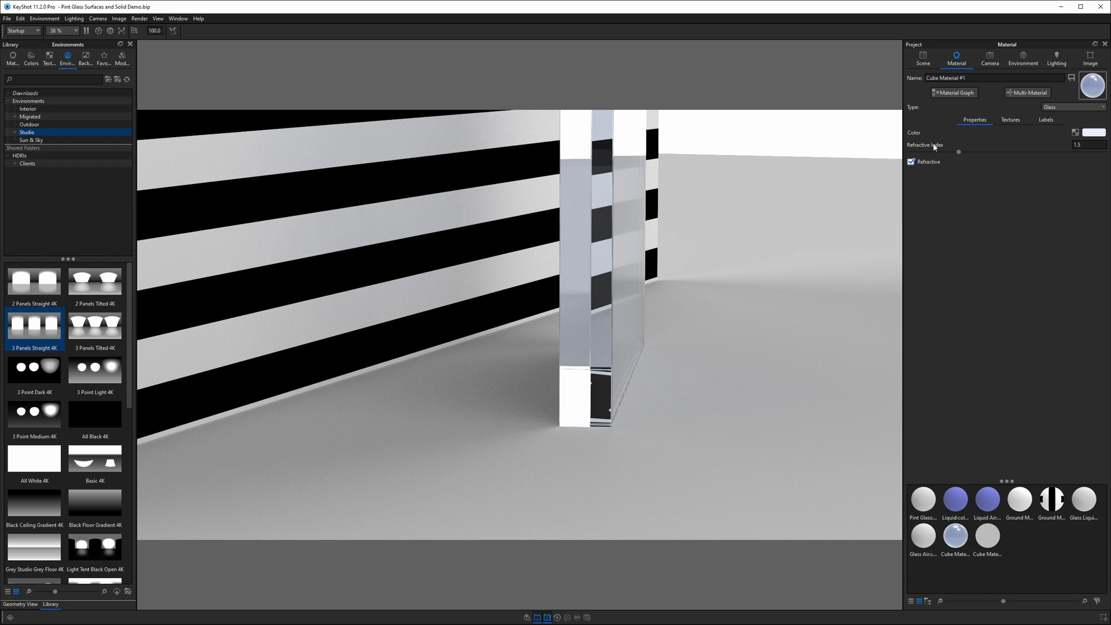
{"action": "mouse_move", "coordinate": [944, 147]}
{"action": "left_click", "coordinate": [1080, 145]}
{"action": "key", "text": "BackSpace"}
{"action": "key", "text": "BackSpace"}
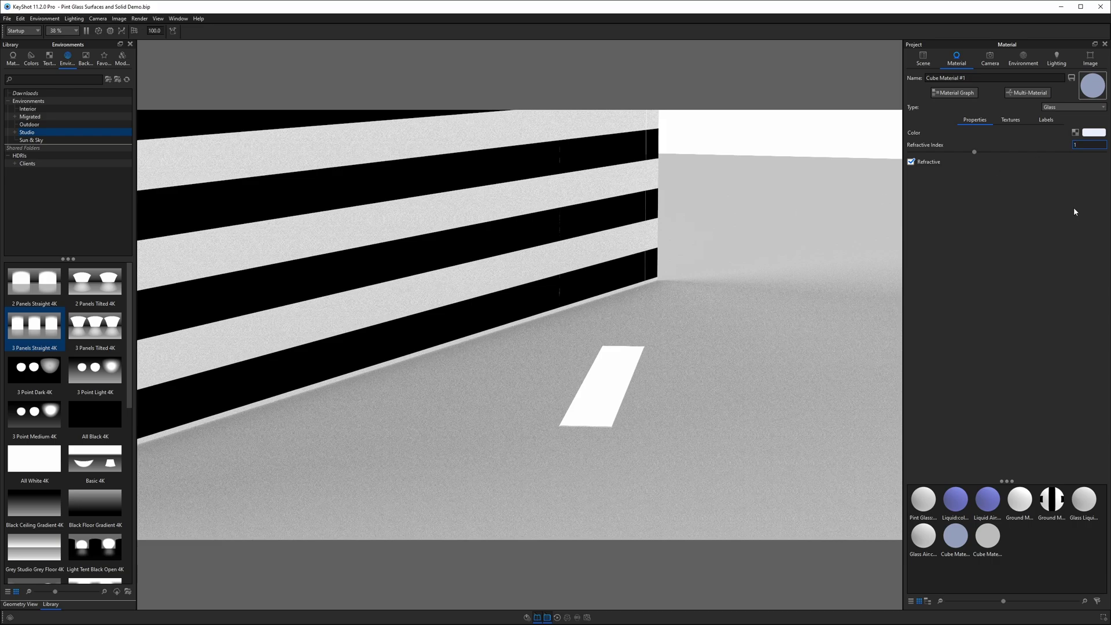
{"action": "type", "text": "1"}
{"action": "key", "text": "Return"}
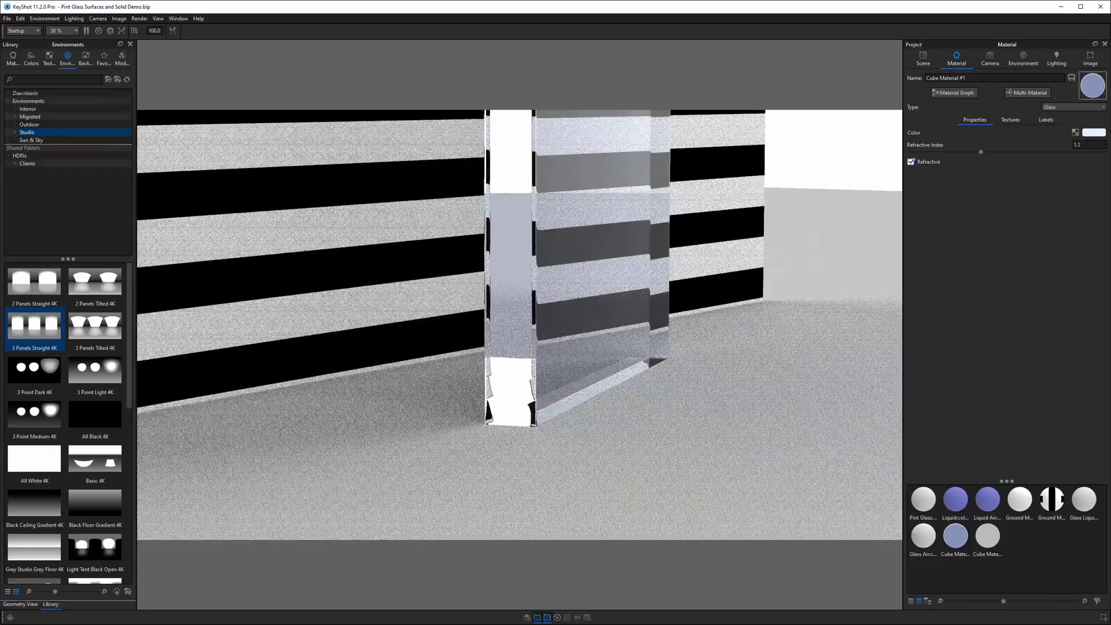
Set the glass slab's refractive index to 1.2 and compare it with 1.5.
{"action": "left_click", "coordinate": [1090, 145]}
{"action": "type", "text": "1.2"}
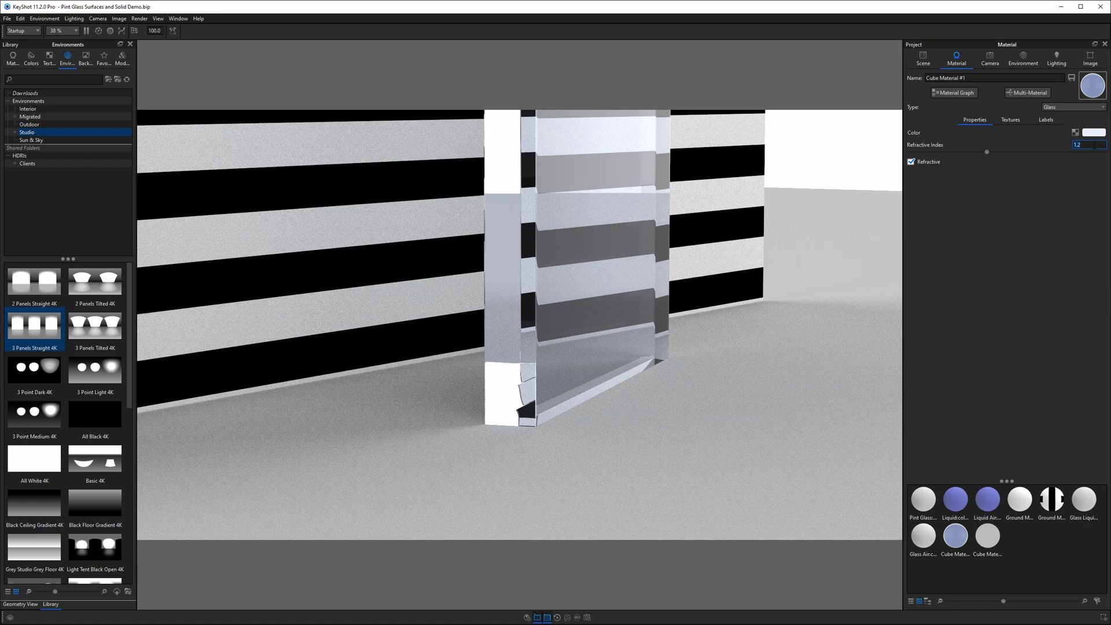
{"action": "type", "text": ".5"}
{"action": "key", "text": "Return"}
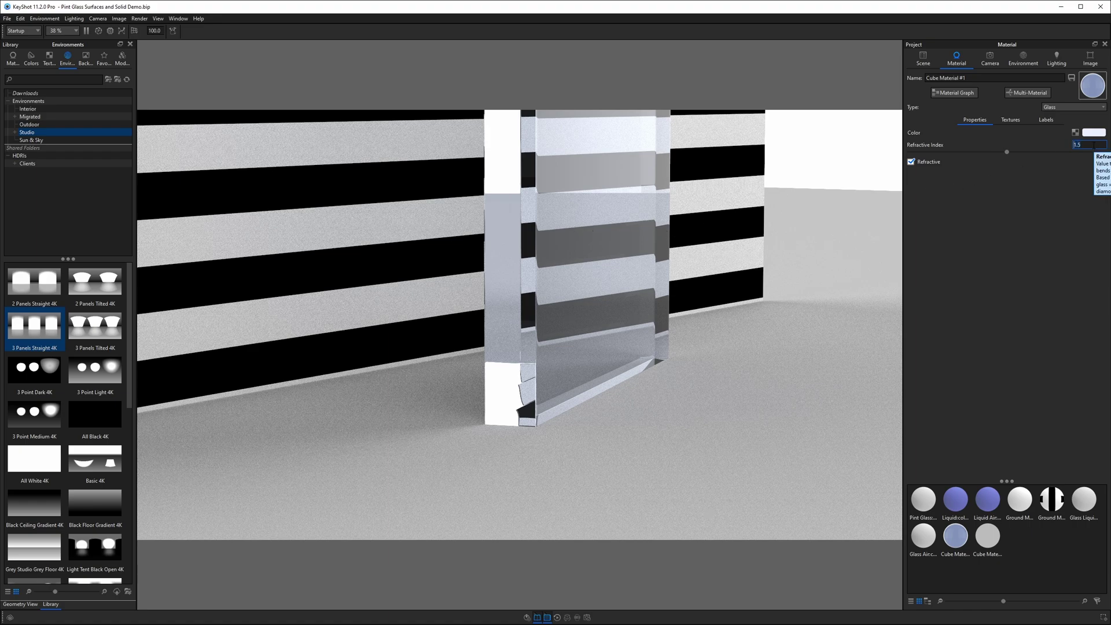
{"action": "left_click_drag", "start_coordinate": [550, 261], "coordinate": [613, 199]}
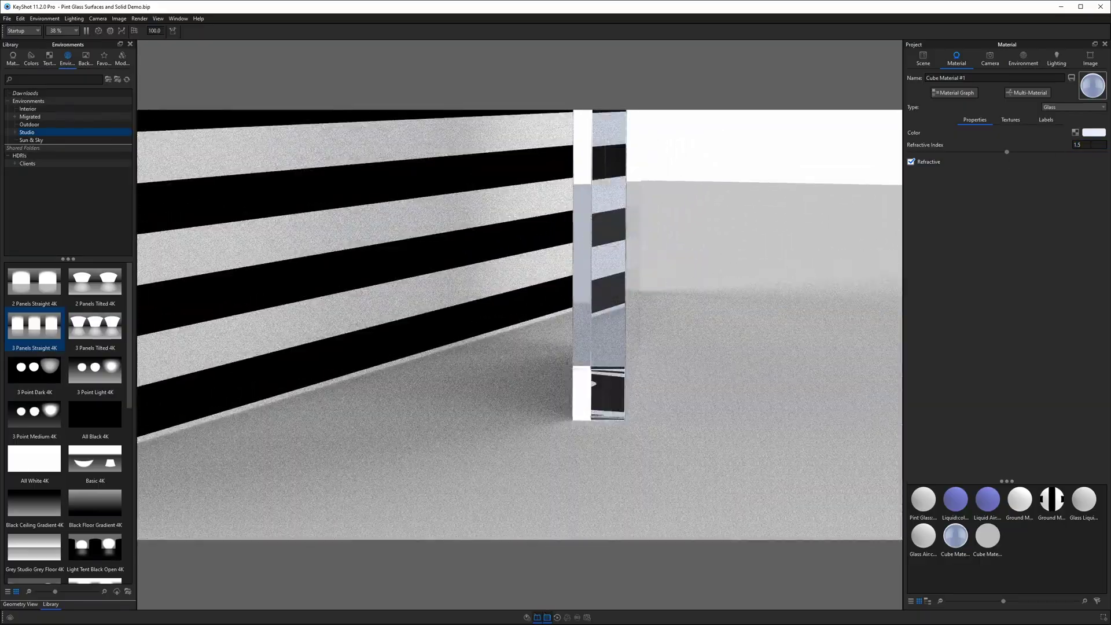
Raise the glass slab's refractive index to 2 and on to 3.
{"action": "left_click", "coordinate": [1089, 145]}
{"action": "type", "text": "2"}
{"action": "key", "text": "Return"}
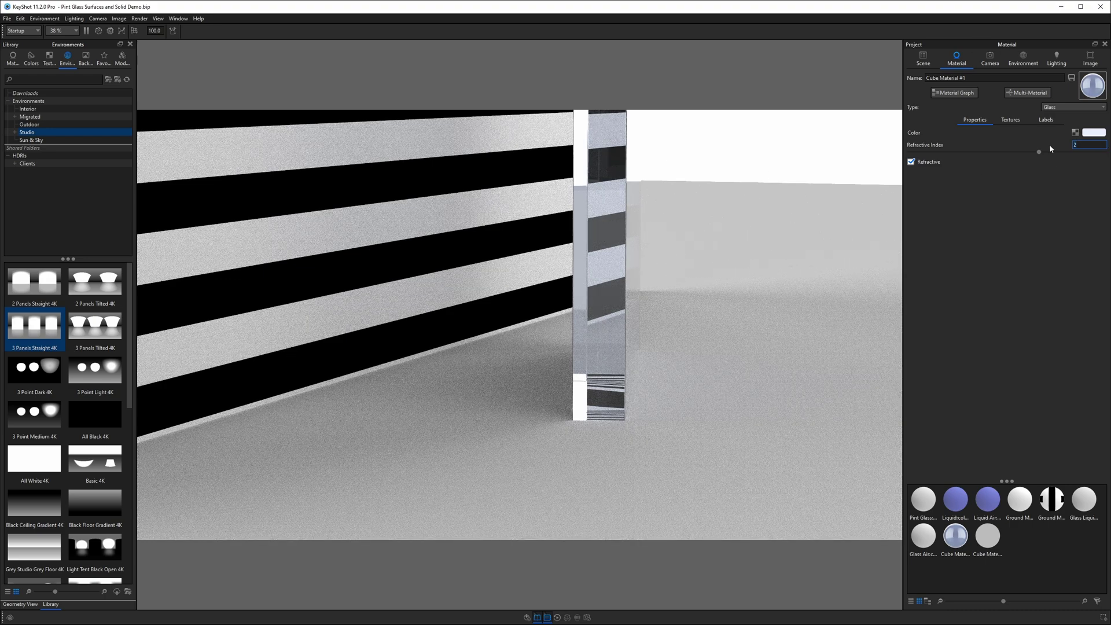
{"action": "key", "text": "Return"}
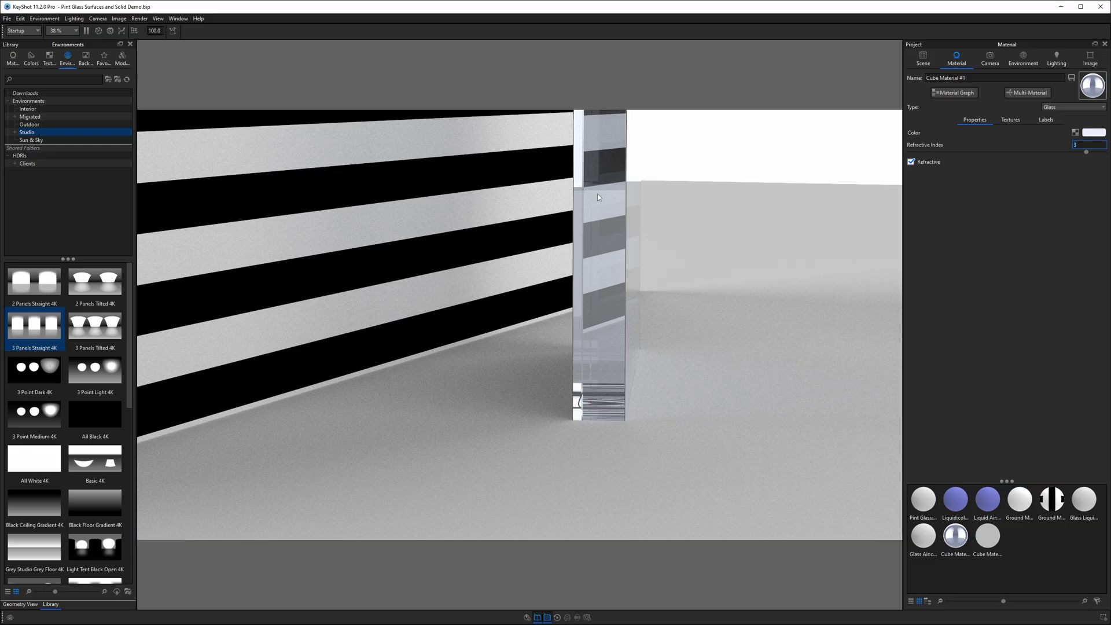
{"action": "key", "text": "Return"}
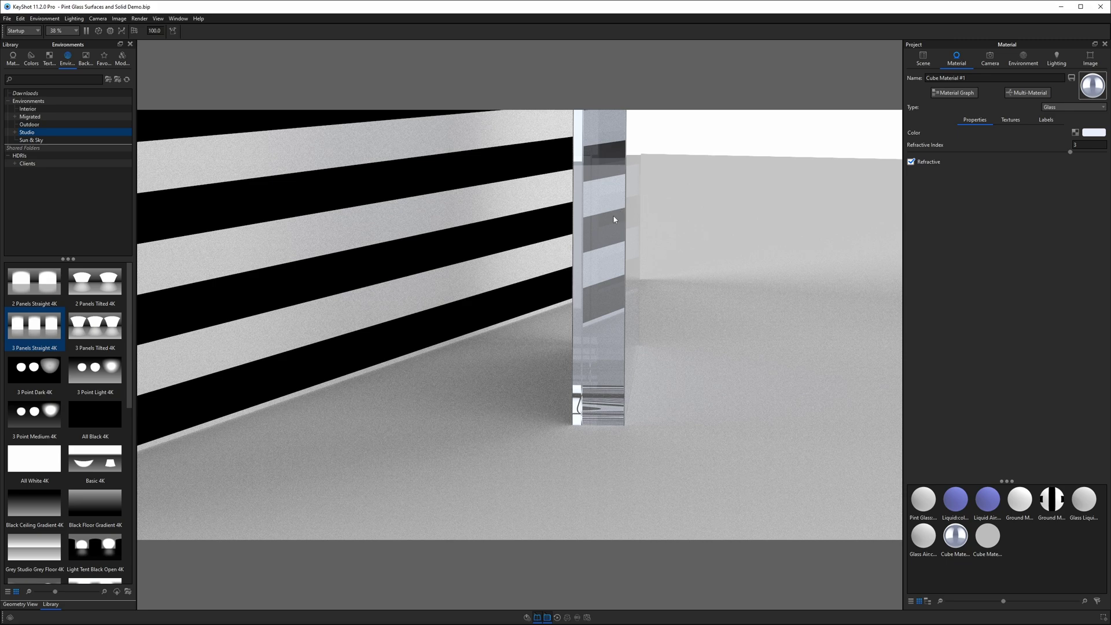
Set the glass slab's refractive index to 1.5, and increase it gradually to 1.621 and 2.204.
{"action": "left_click", "coordinate": [1078, 145]}
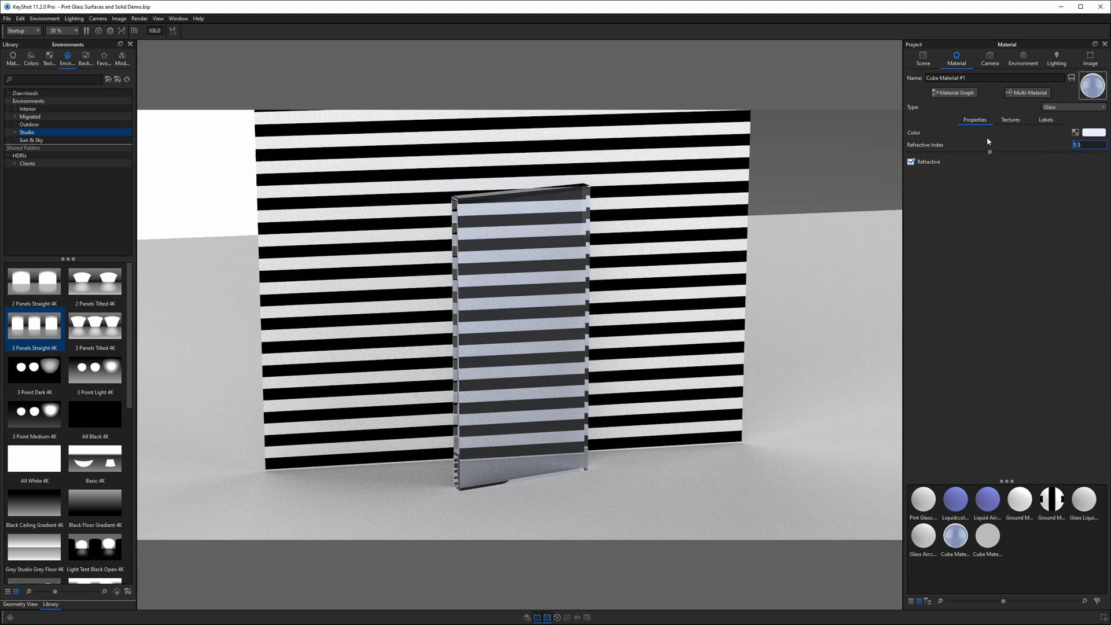
{"action": "left_click_drag", "start_coordinate": [989, 151], "coordinate": [996, 152]}
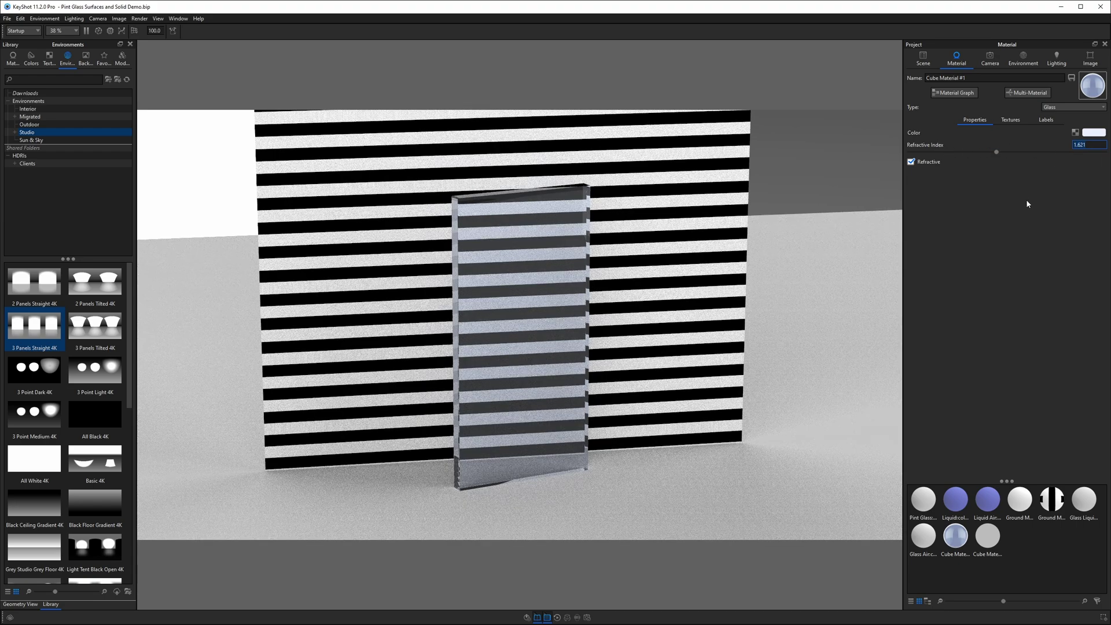
{"action": "mouse_move", "coordinate": [917, 145]}
{"action": "left_click_drag", "start_coordinate": [994, 152], "coordinate": [1024, 156]}
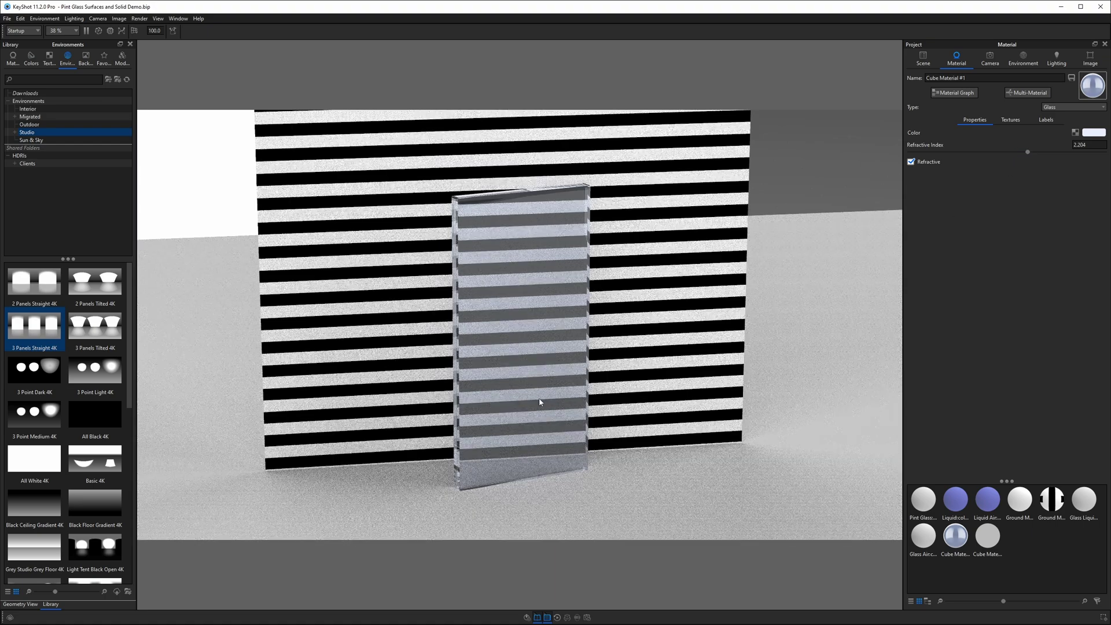
Set the glass slab's refractive index to 10 and inspect the slab from a raised angle on its other side.
{"action": "mouse_move", "coordinate": [544, 278]}
{"action": "left_mouse_down"}
{"action": "mouse_move", "coordinate": [557, 287]}
{"action": "mouse_move", "coordinate": [550, 299]}
{"action": "left_mouse_up"}
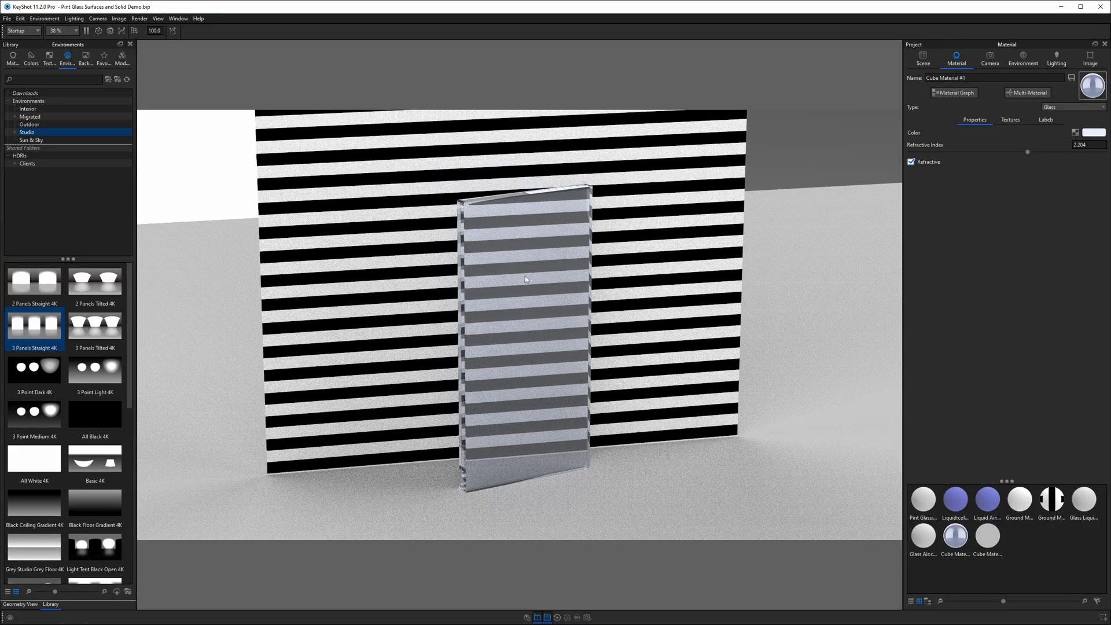
{"action": "left_click_drag", "start_coordinate": [526, 280], "coordinate": [528, 238]}
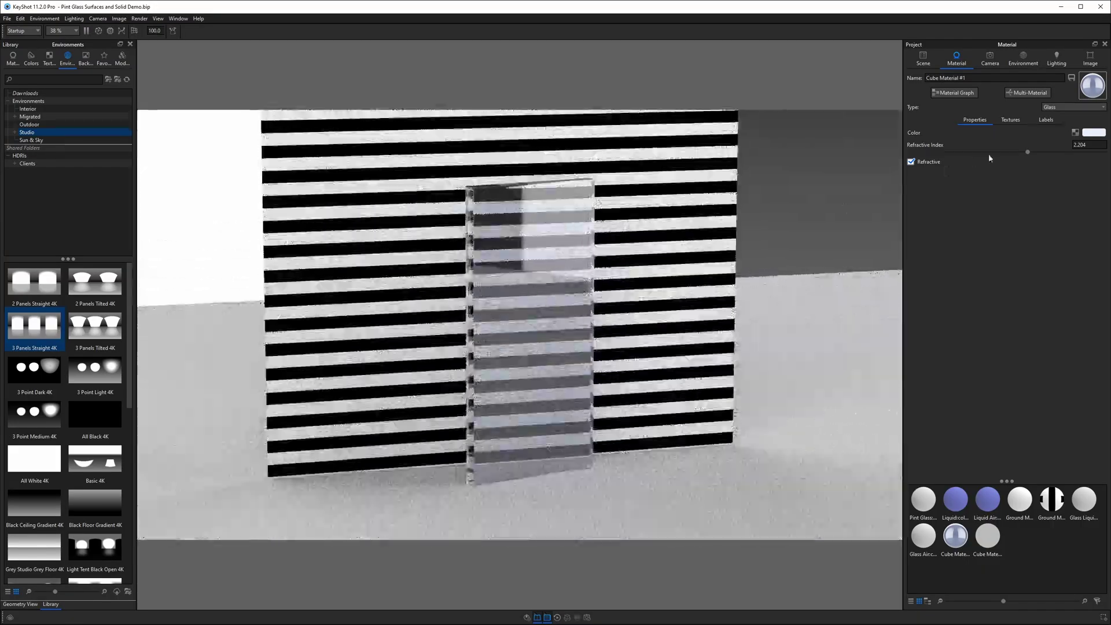
{"action": "type", "text": "10"}
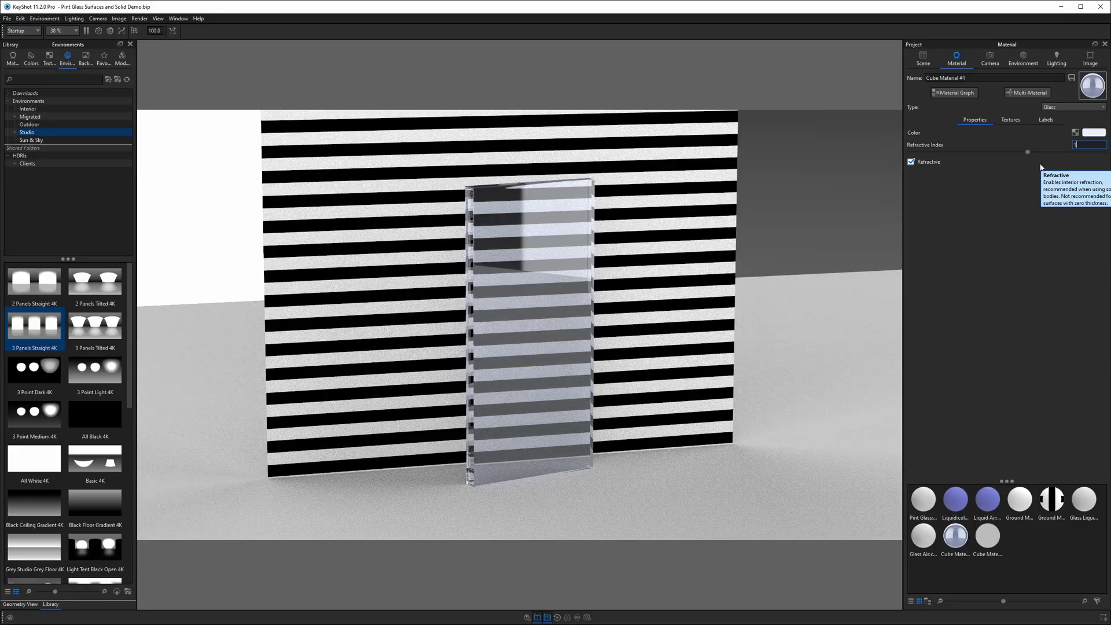
{"action": "key", "text": "Return"}
{"action": "left_click_drag", "start_coordinate": [462, 337], "coordinate": [360, 276]}
{"action": "left_click_drag", "start_coordinate": [558, 346], "coordinate": [466, 281]}
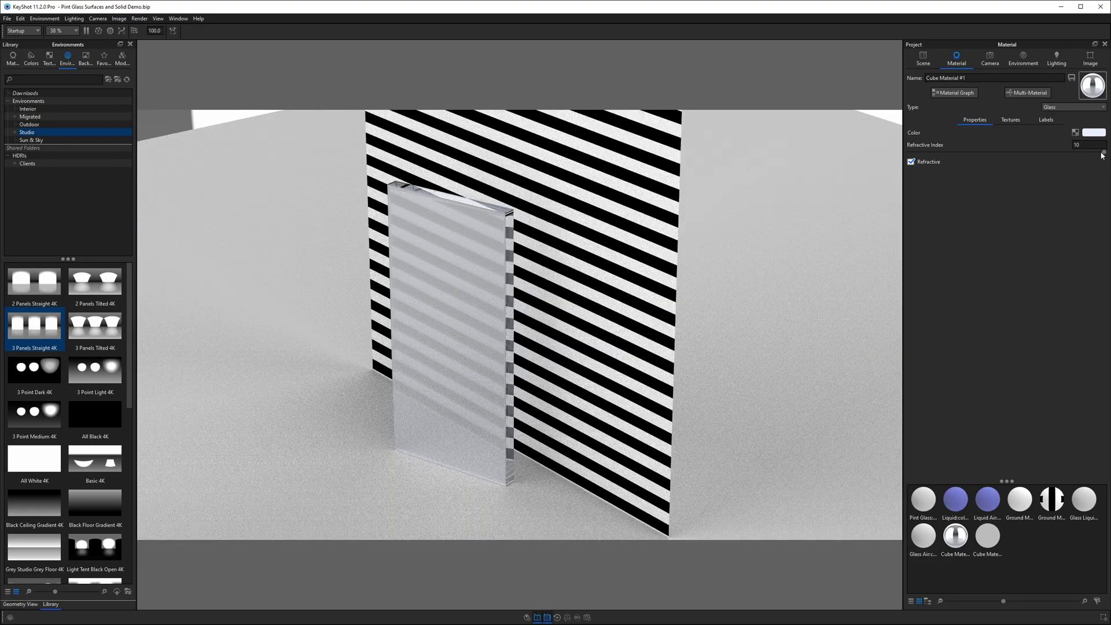
Lower the glass slab's refractive index to 2.757 and refine it to 2.5.
{"action": "left_click_drag", "start_coordinate": [1103, 153], "coordinate": [964, 152]}
{"action": "left_click_drag", "start_coordinate": [519, 346], "coordinate": [498, 292]}
{"action": "left_click_drag", "start_coordinate": [1093, 145], "coordinate": [1024, 186]}
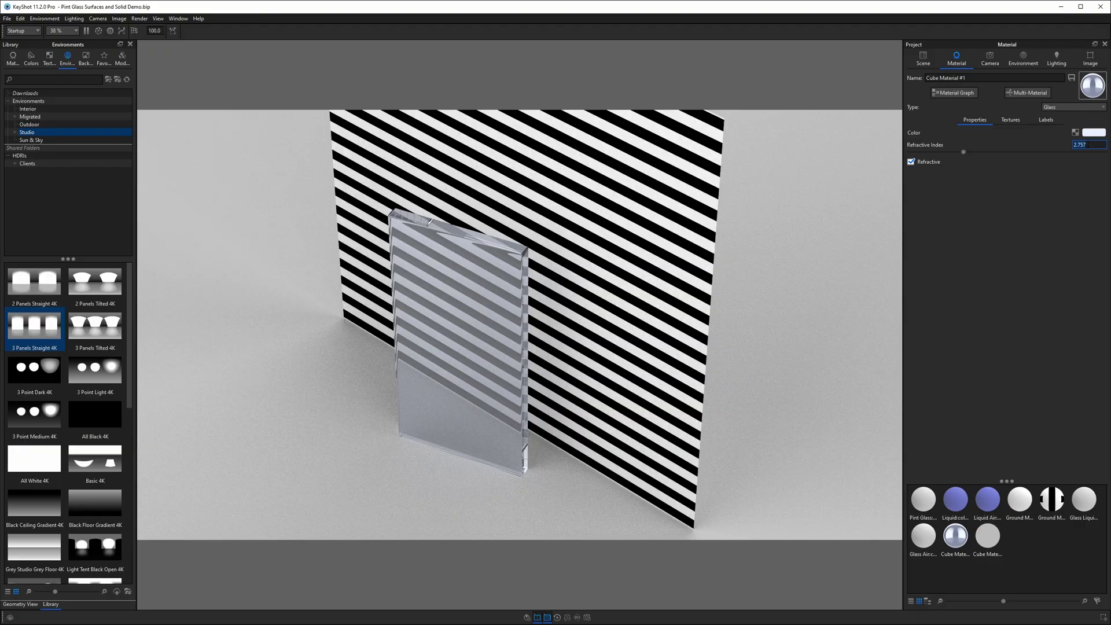
{"action": "type", "text": "2.5"}
{"action": "key", "text": "Return"}
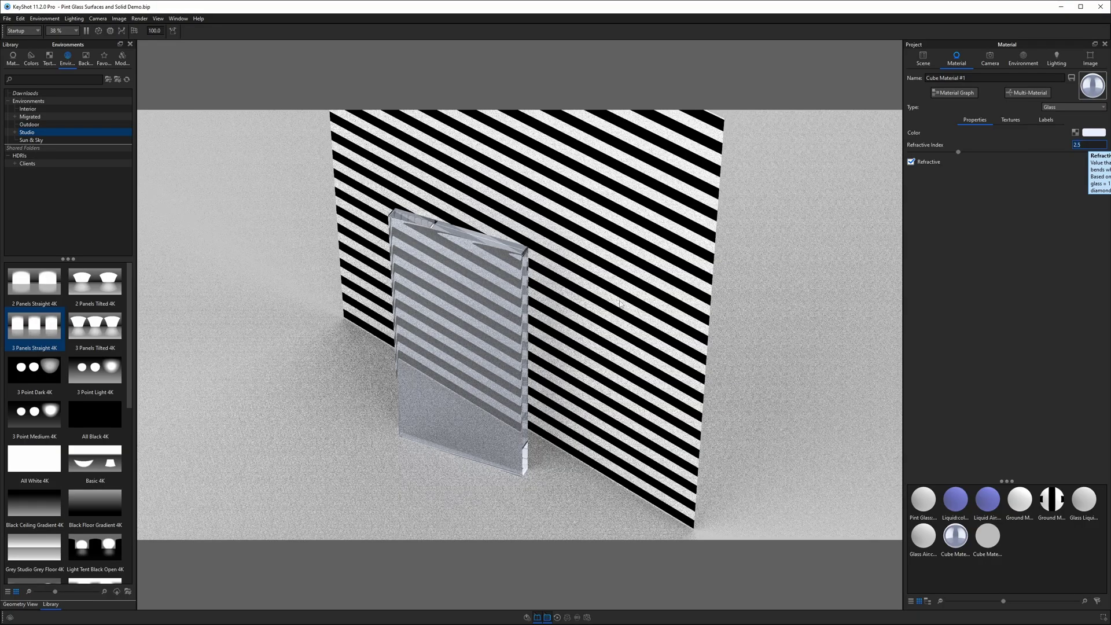
{"action": "left_click_drag", "start_coordinate": [620, 303], "coordinate": [550, 223]}
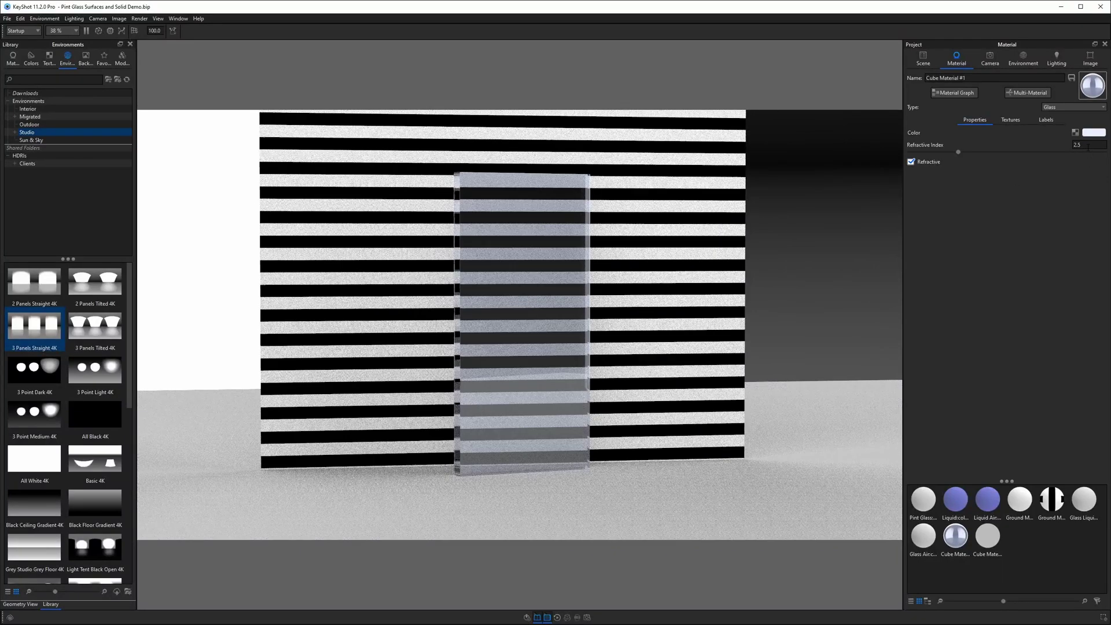
Set the glass slab's refractive index to 1.5 and raise it to 1.6.
{"action": "left_click_drag", "start_coordinate": [1089, 148], "coordinate": [1052, 150]}
{"action": "type", "text": "1."}
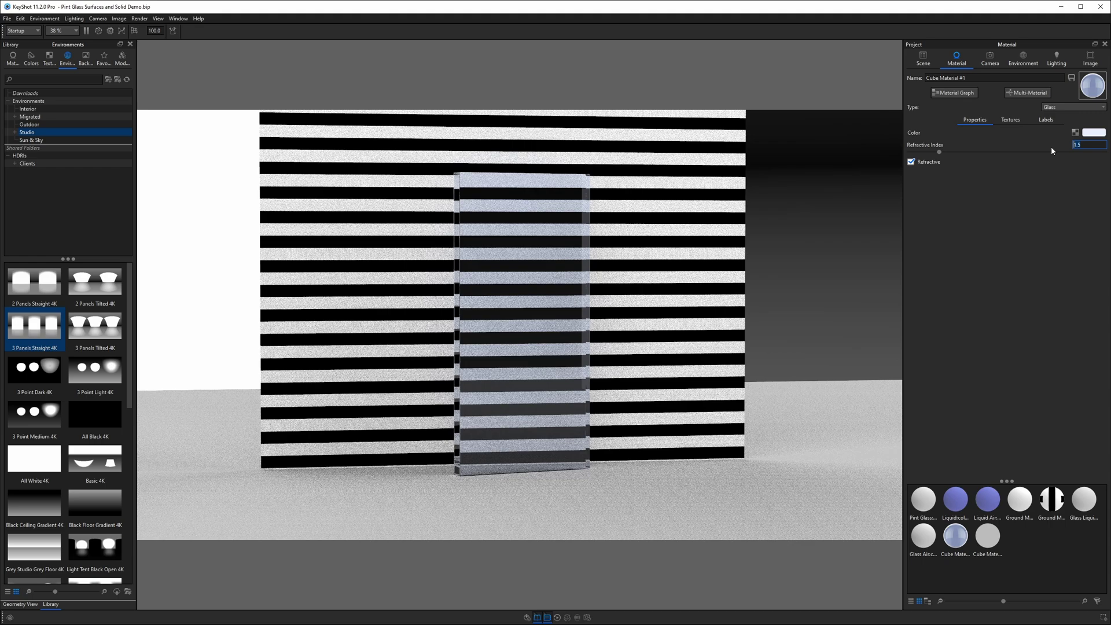
{"action": "type", "text": "6"}
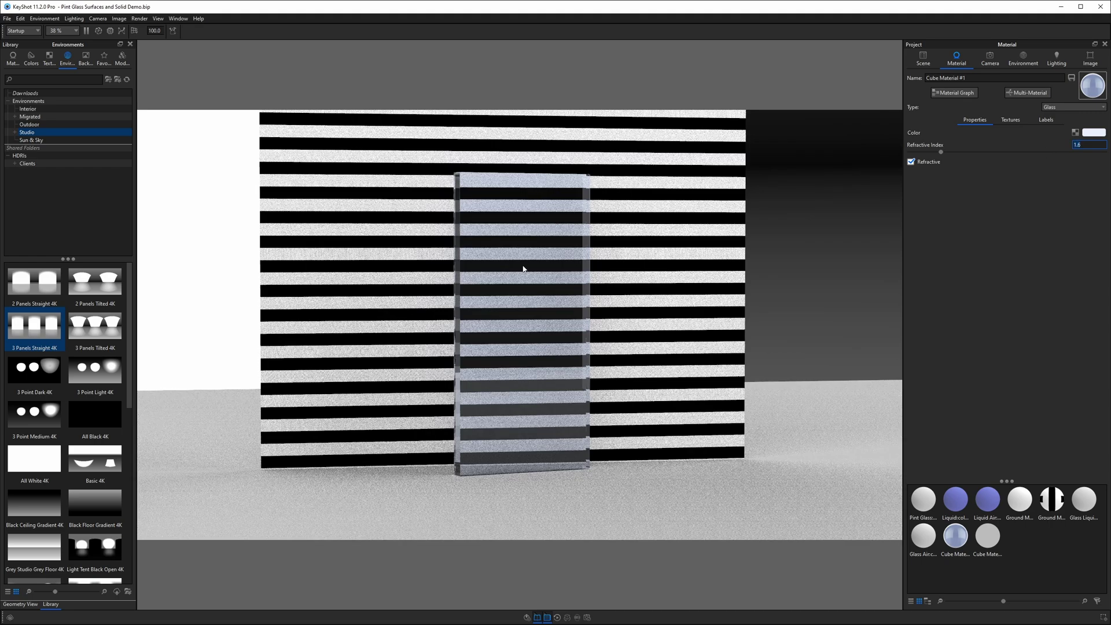
{"action": "left_click_drag", "start_coordinate": [524, 269], "coordinate": [518, 277]}
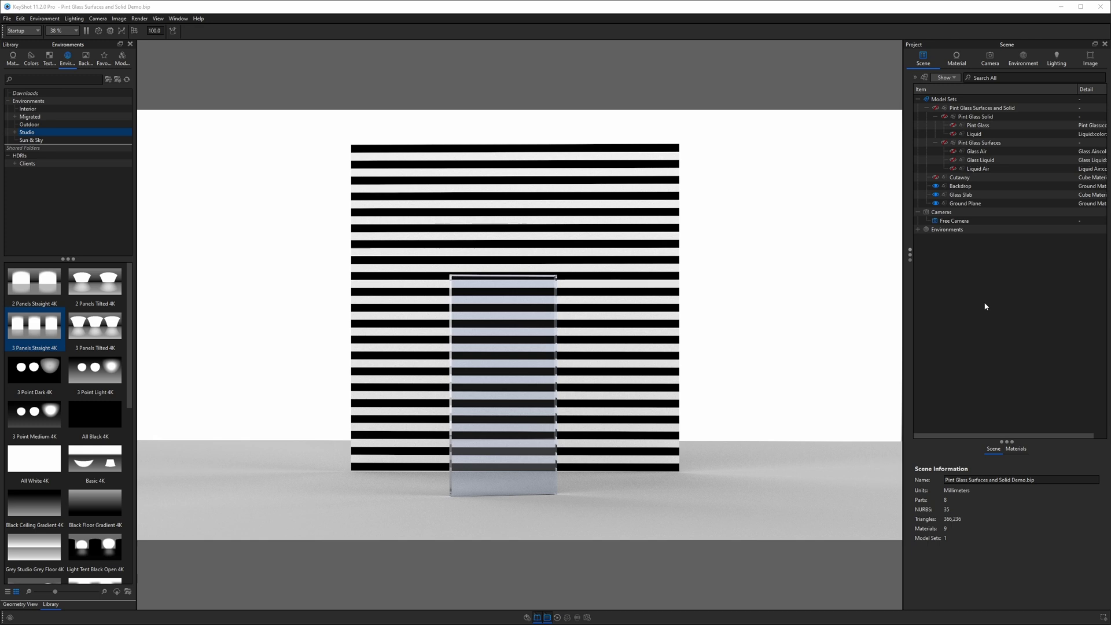
Hide the glass slab and show the Pint Glass Solid group in front of the striped backdrop.
{"action": "left_click", "coordinate": [507, 390]}
{"action": "key", "text": "ctrl+h"}
{"action": "left_click", "coordinate": [945, 117]}
{"action": "left_click", "coordinate": [946, 117]}
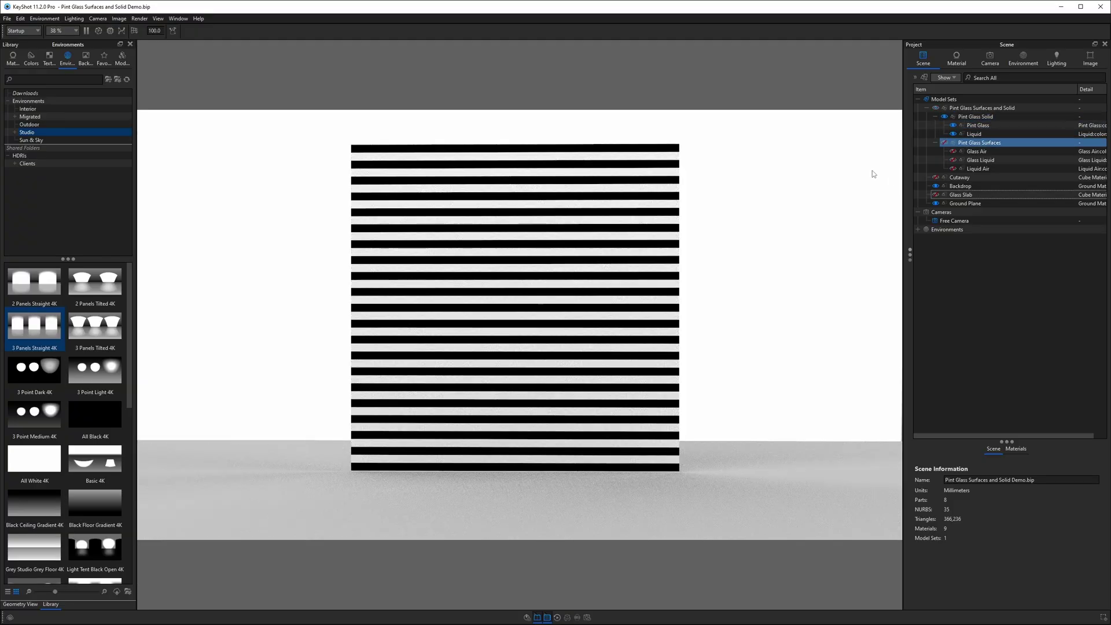
{"action": "left_click_drag", "start_coordinate": [716, 297], "coordinate": [710, 344]}
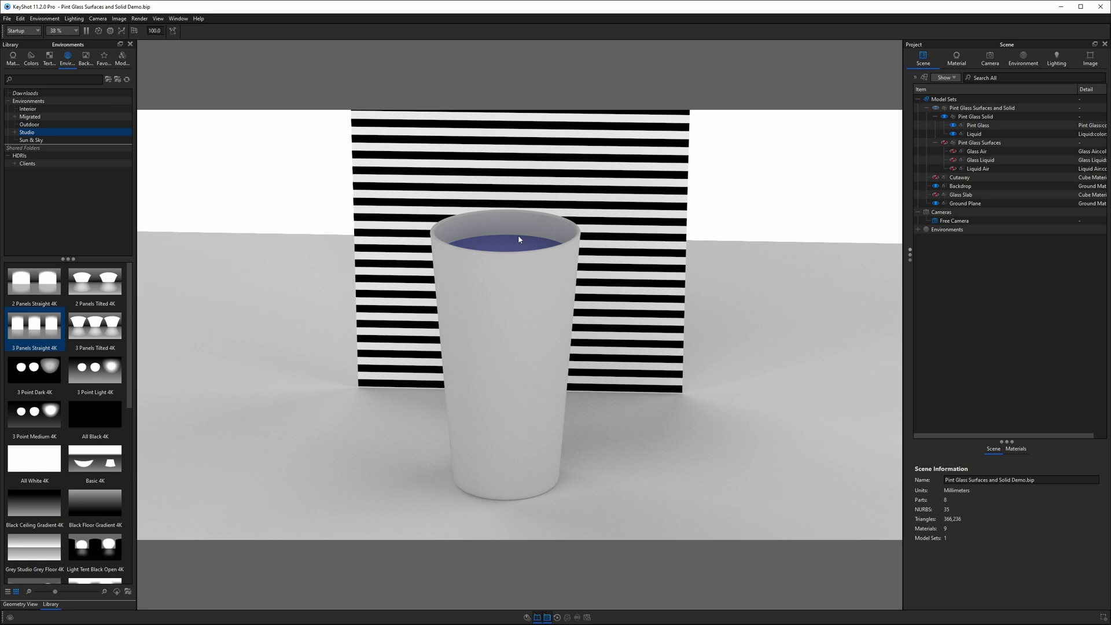
Hide the Pint Glass part of the solid group to examine the Liquid part alone.
{"action": "left_click", "coordinate": [967, 134]}
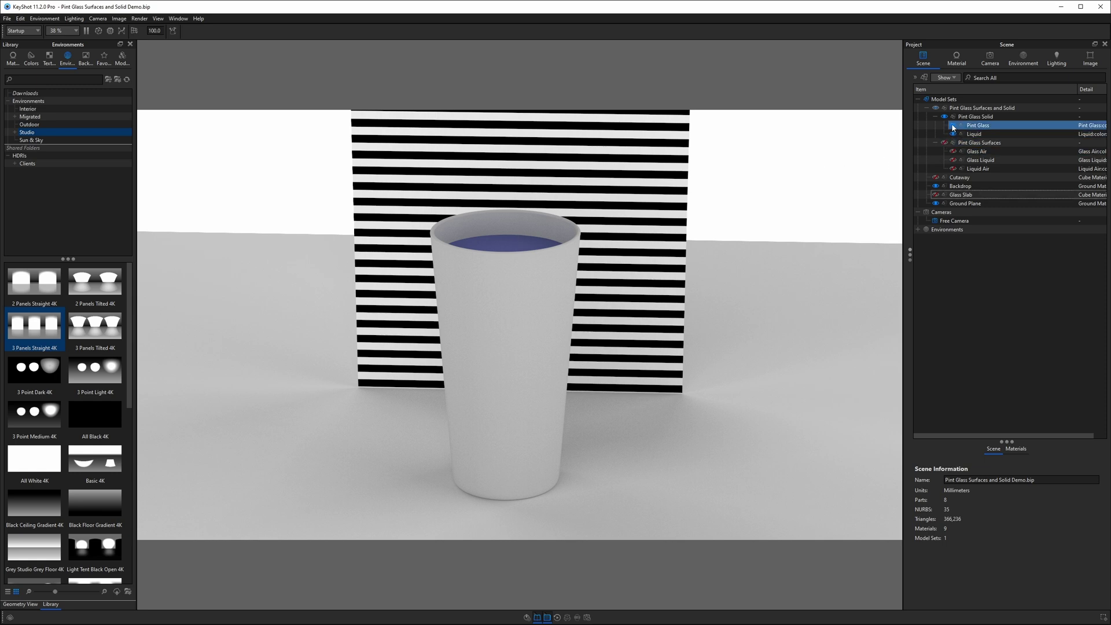
{"action": "left_click", "coordinate": [953, 125]}
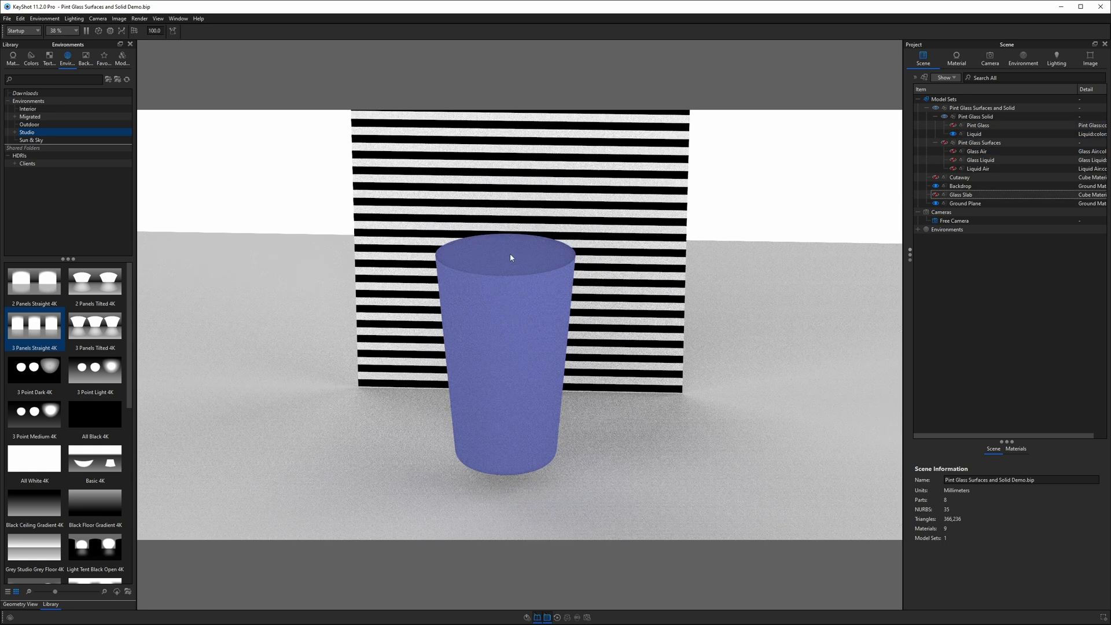
{"action": "mouse_move", "coordinate": [565, 435]}
{"action": "left_mouse_down"}
{"action": "mouse_move", "coordinate": [570, 373]}
{"action": "mouse_move", "coordinate": [558, 418]}
{"action": "left_mouse_up"}
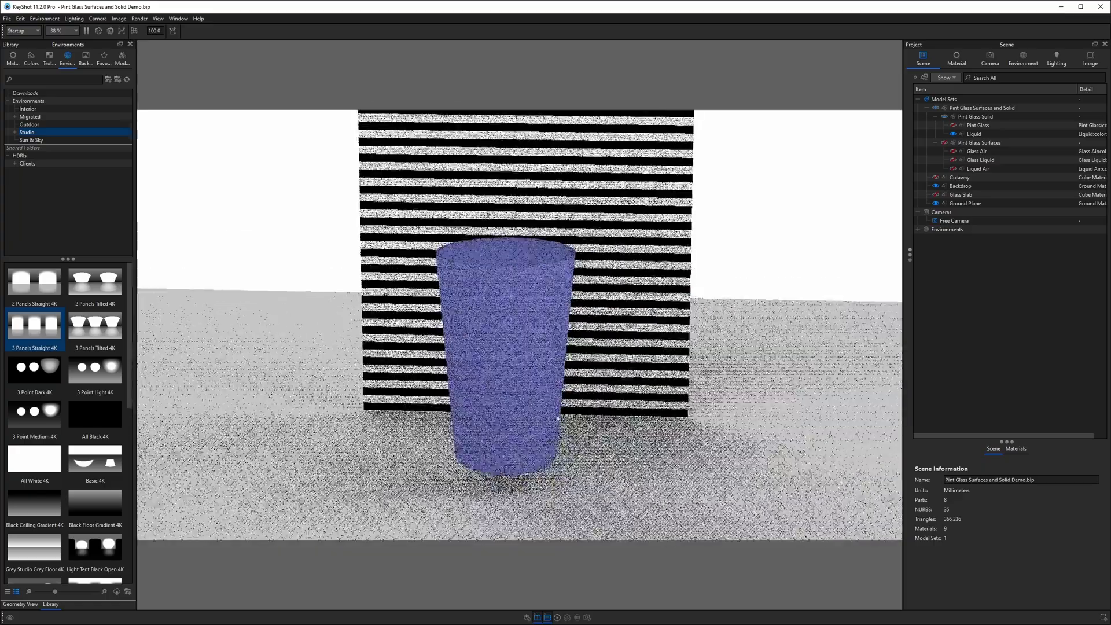
Hide the Liquid part and show the Pint Glass part alone to examine the empty glass.
{"action": "left_click", "coordinate": [948, 141]}
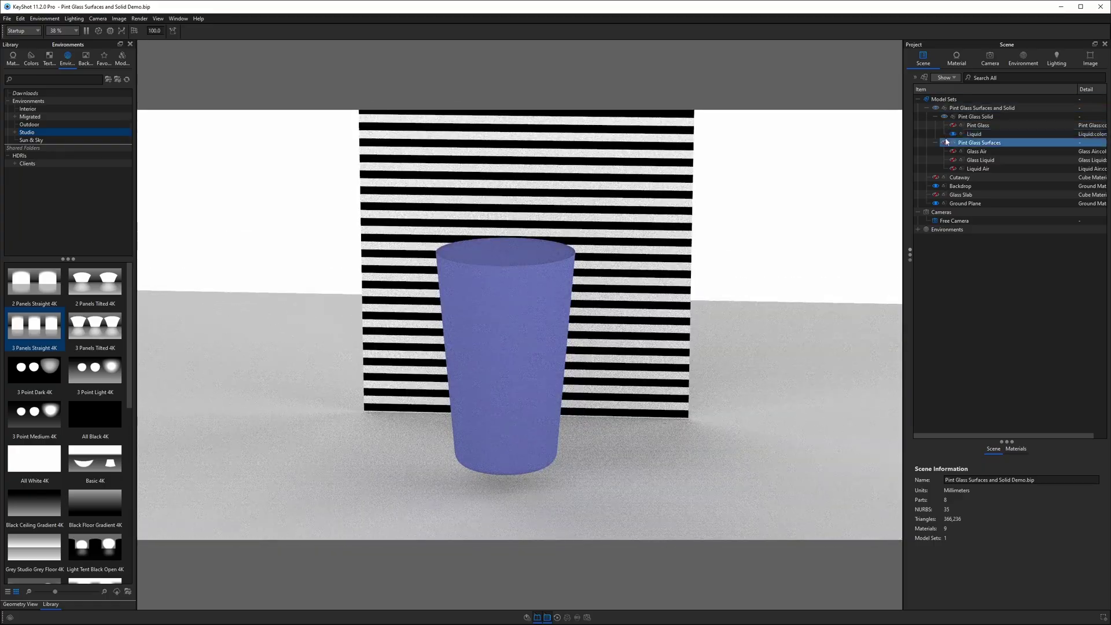
{"action": "left_click", "coordinate": [953, 133]}
{"action": "left_click", "coordinate": [955, 127]}
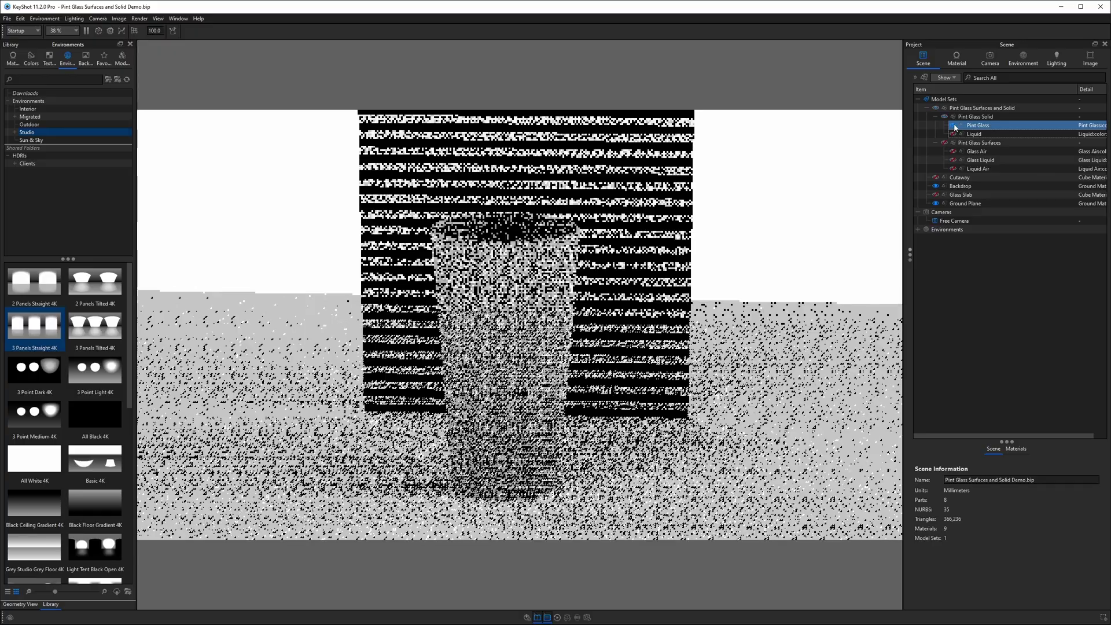
{"action": "left_click_drag", "start_coordinate": [579, 324], "coordinate": [583, 241]}
{"action": "scroll", "coordinate": [551, 289], "scroll_direction": "up", "scroll_amount": 2}
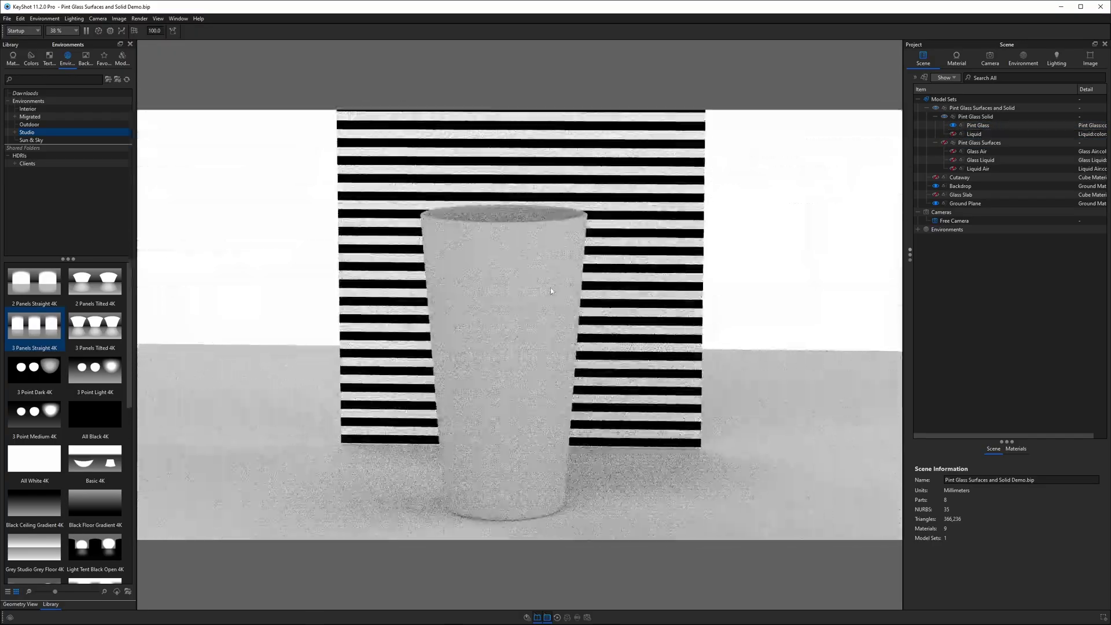
{"action": "scroll", "coordinate": [551, 288], "scroll_direction": "up", "scroll_amount": 2}
{"action": "middle_click_drag", "start_coordinate": [551, 288], "coordinate": [551, 251]}
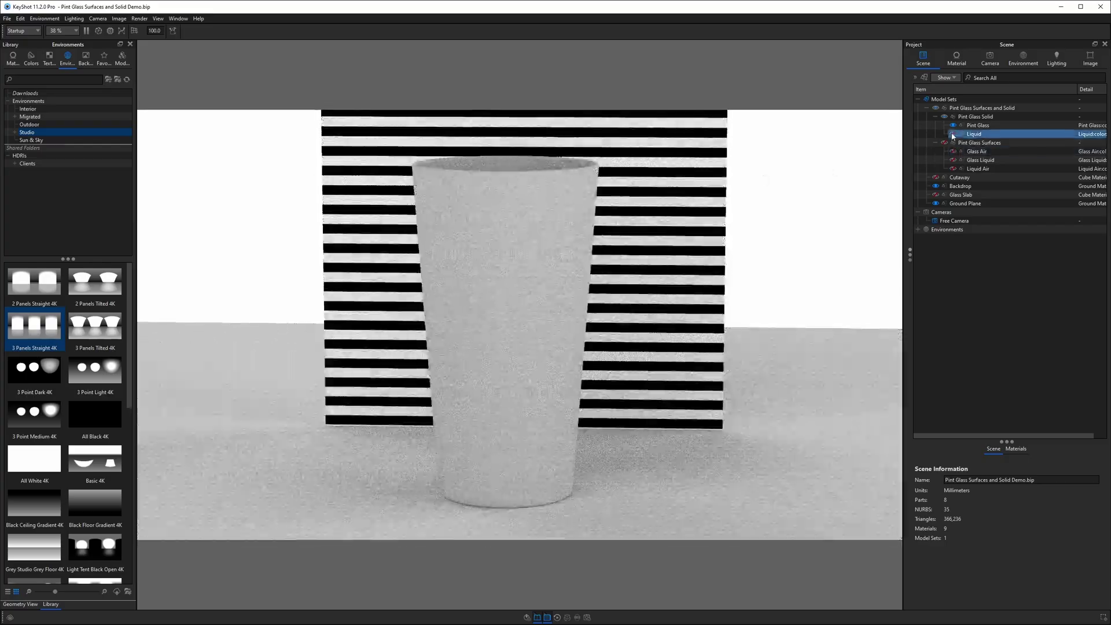
Show the Liquid part and the Cutaway object, and examine where the liquid meets the glass wall.
{"action": "left_click", "coordinate": [954, 134]}
{"action": "left_click", "coordinate": [939, 186]}
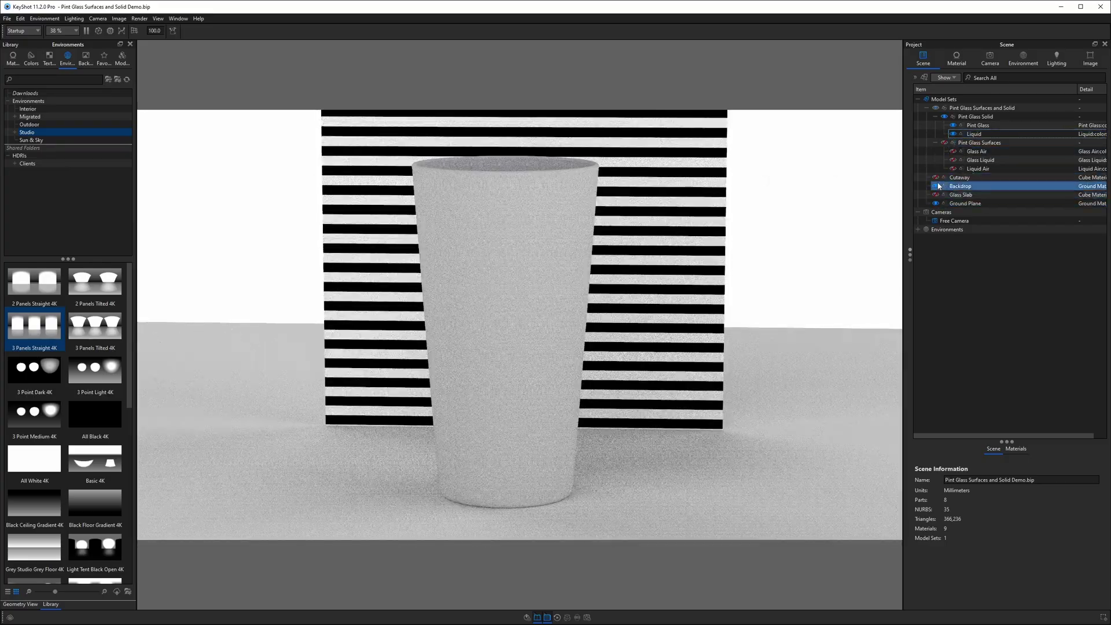
{"action": "left_click", "coordinate": [936, 177]}
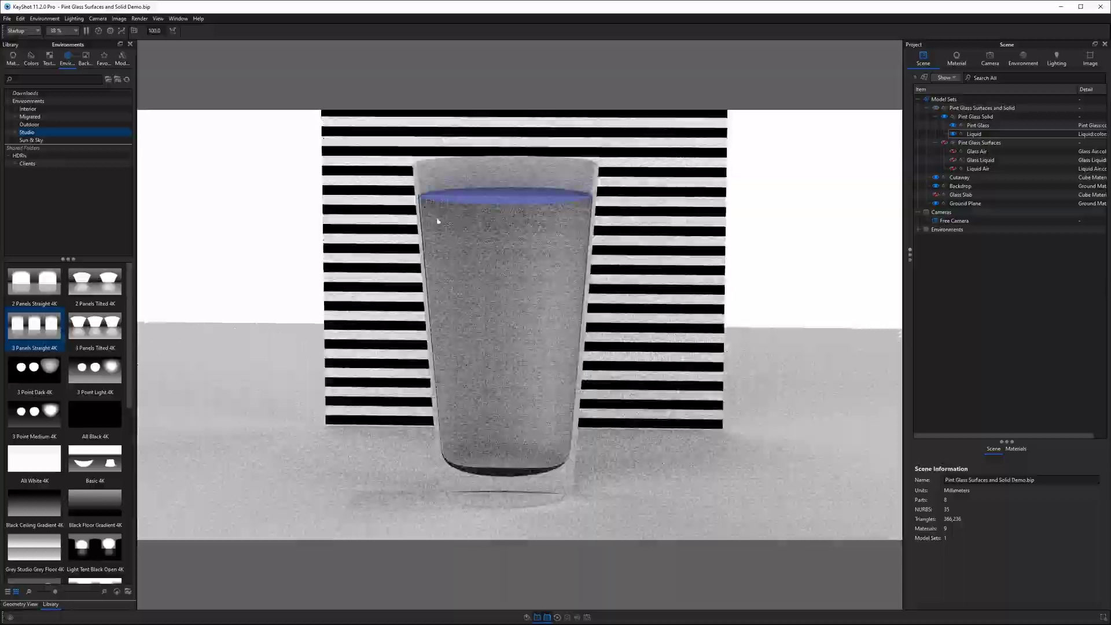
{"action": "scroll", "coordinate": [438, 221], "scroll_direction": "up", "scroll_amount": 6}
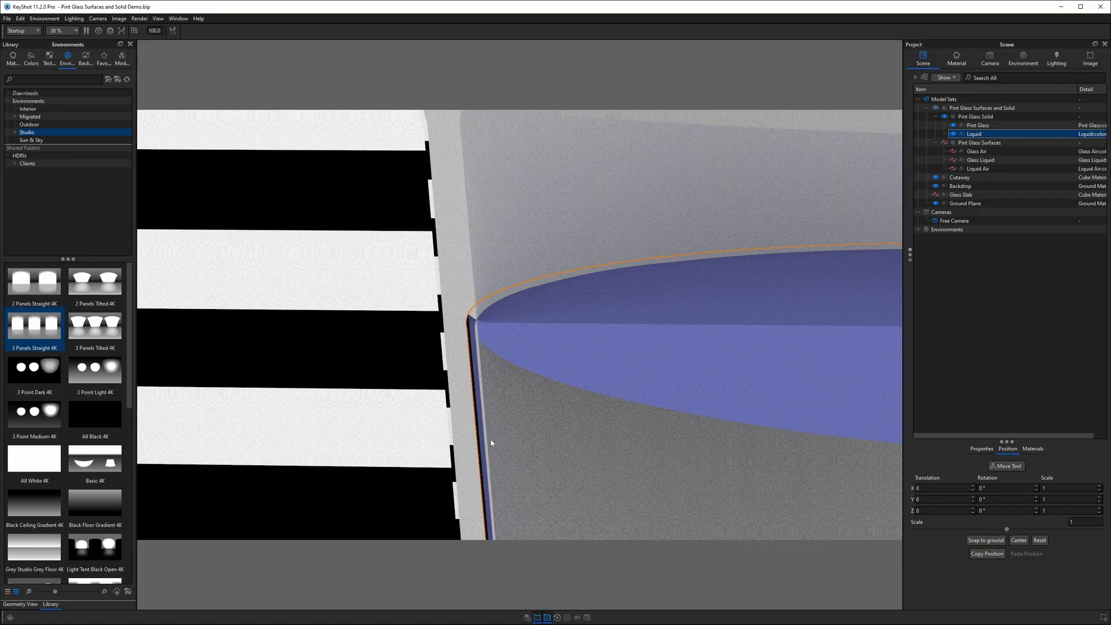
{"action": "scroll", "coordinate": [602, 454], "scroll_direction": "down", "scroll_amount": 5}
{"action": "middle_click_drag", "start_coordinate": [603, 454], "coordinate": [506, 249]}
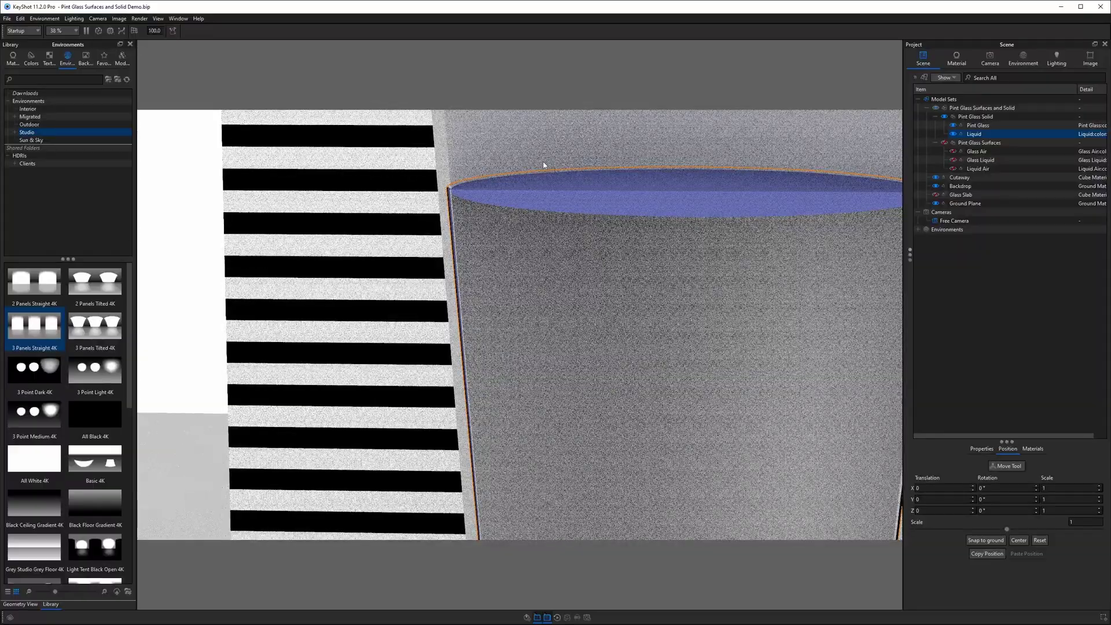
{"action": "scroll", "coordinate": [688, 349], "scroll_direction": "down", "scroll_amount": 8}
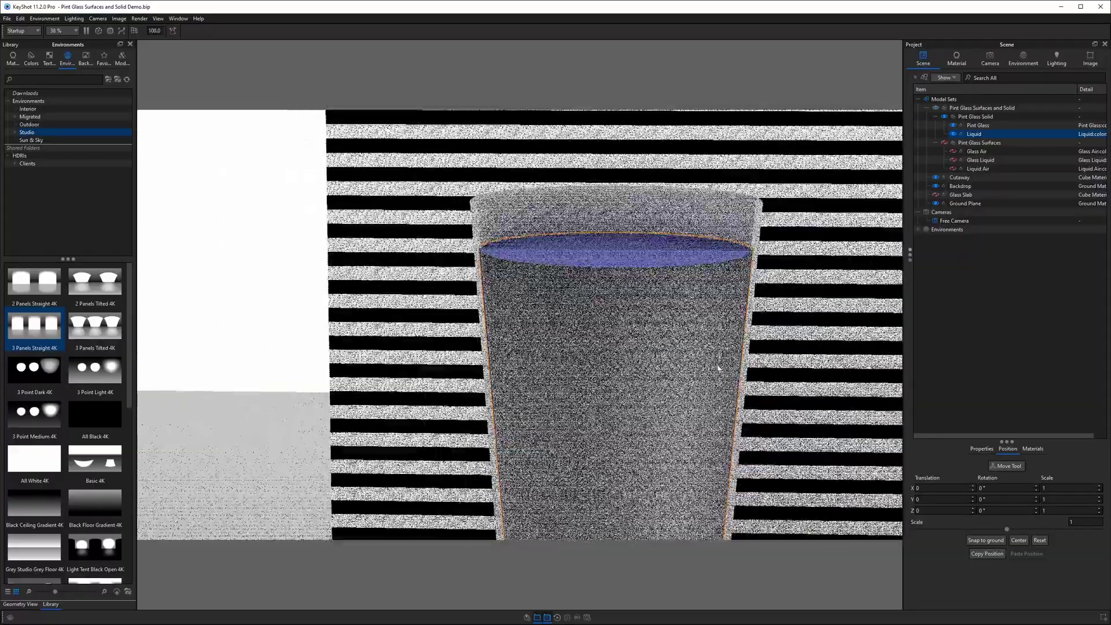
{"action": "scroll", "coordinate": [611, 342], "scroll_direction": "down", "scroll_amount": 3}
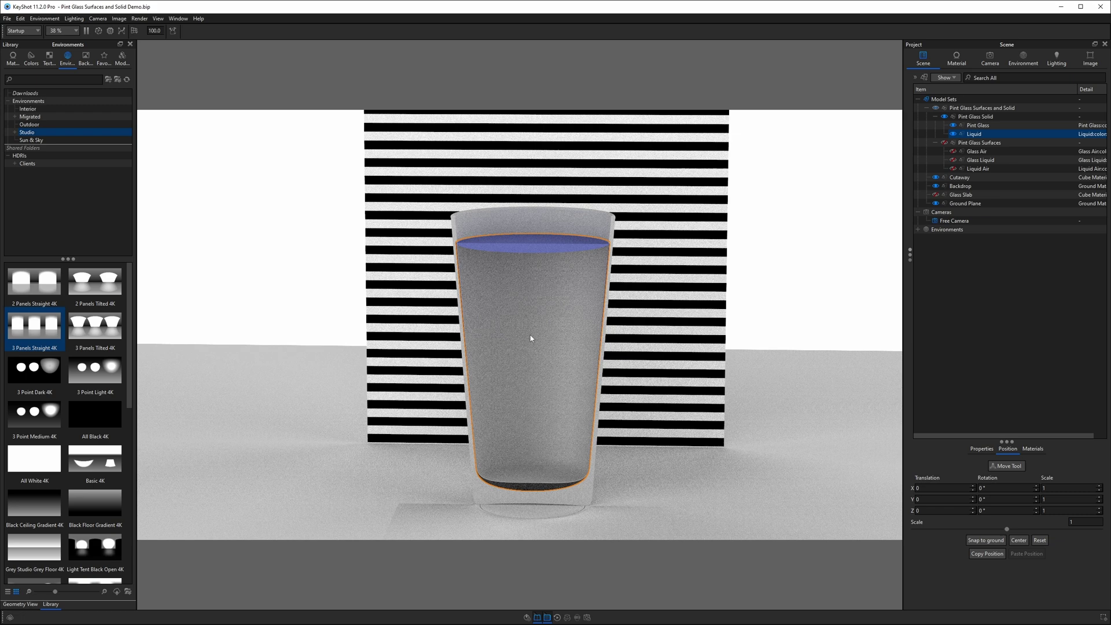
Change the pint glass's material type to Glass (Solid) and review its refractive index.
{"action": "double_click", "coordinate": [511, 261]}
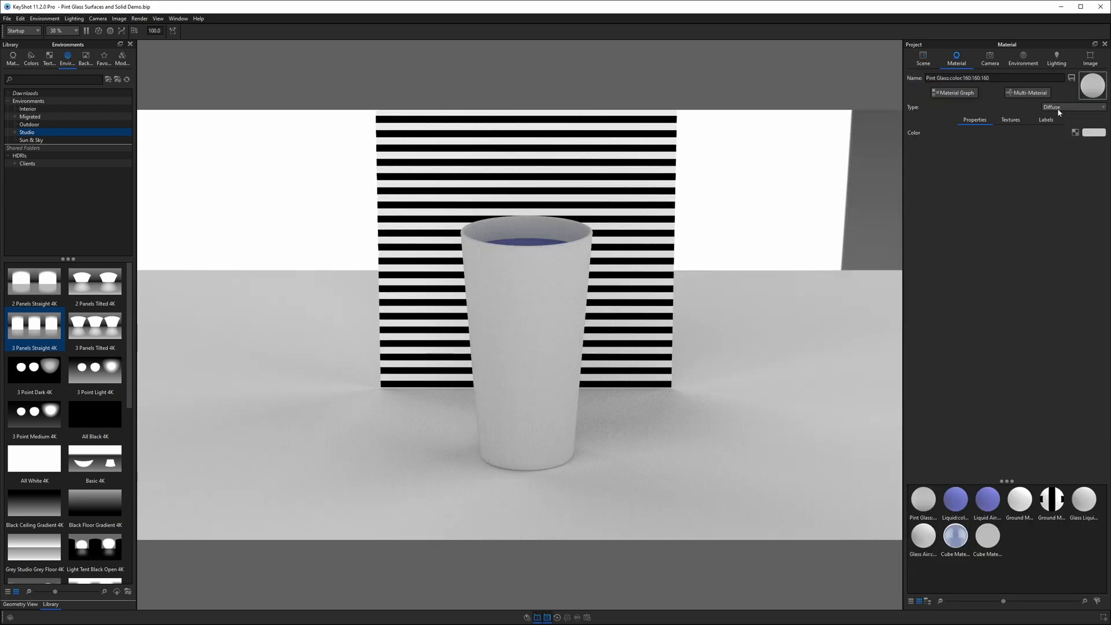
{"action": "left_click", "coordinate": [1075, 107]}
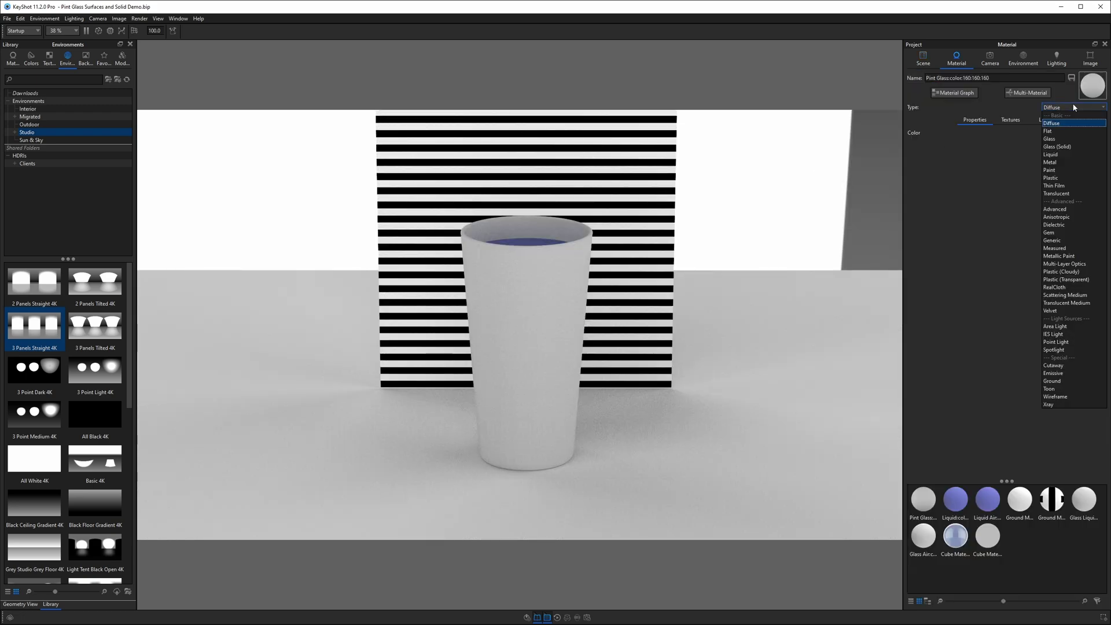
{"action": "left_click", "coordinate": [1055, 147]}
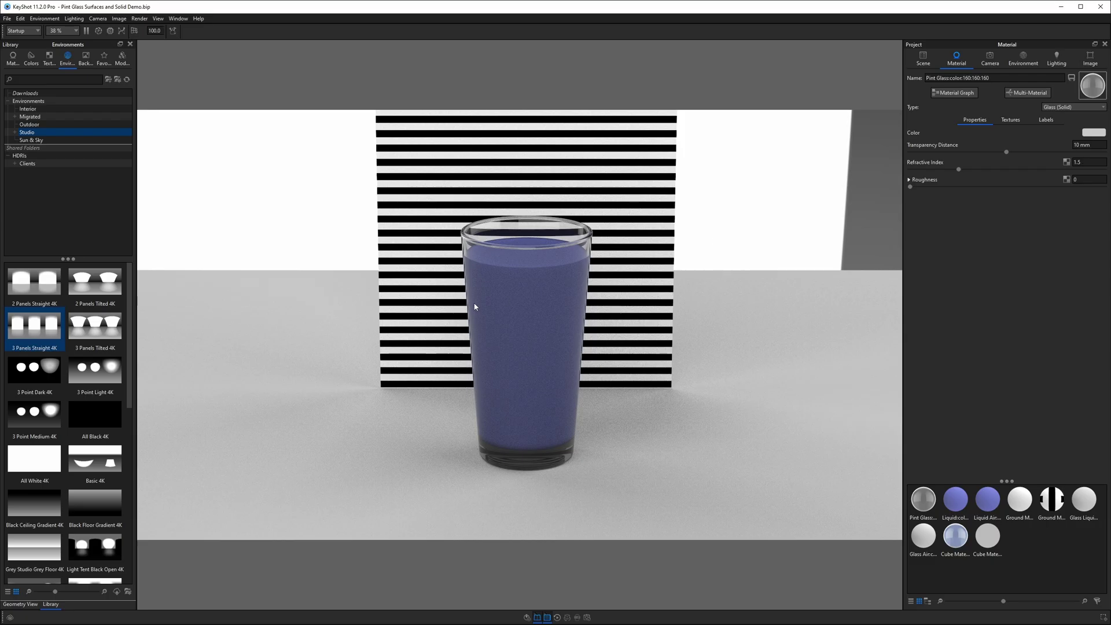
{"action": "scroll", "coordinate": [504, 356], "scroll_direction": "up", "scroll_amount": 2}
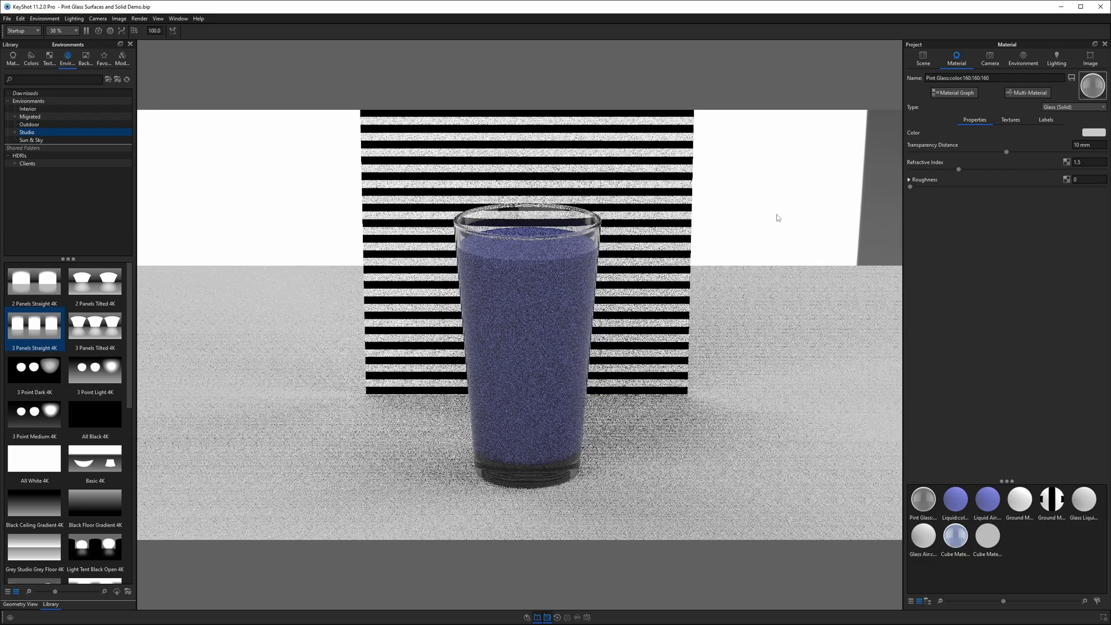
{"action": "left_click", "coordinate": [1078, 163]}
{"action": "double_click", "coordinate": [1077, 162]}
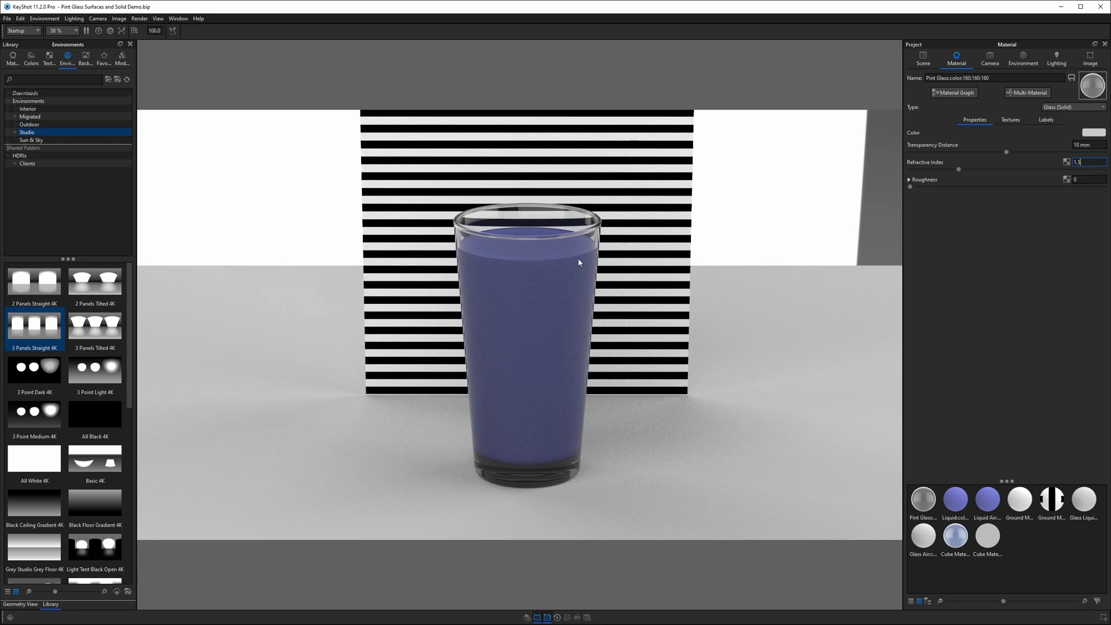
Change the material type of the liquid inside the pint glass to Liquid.
{"action": "scroll", "coordinate": [541, 224], "scroll_direction": "up", "scroll_amount": 3}
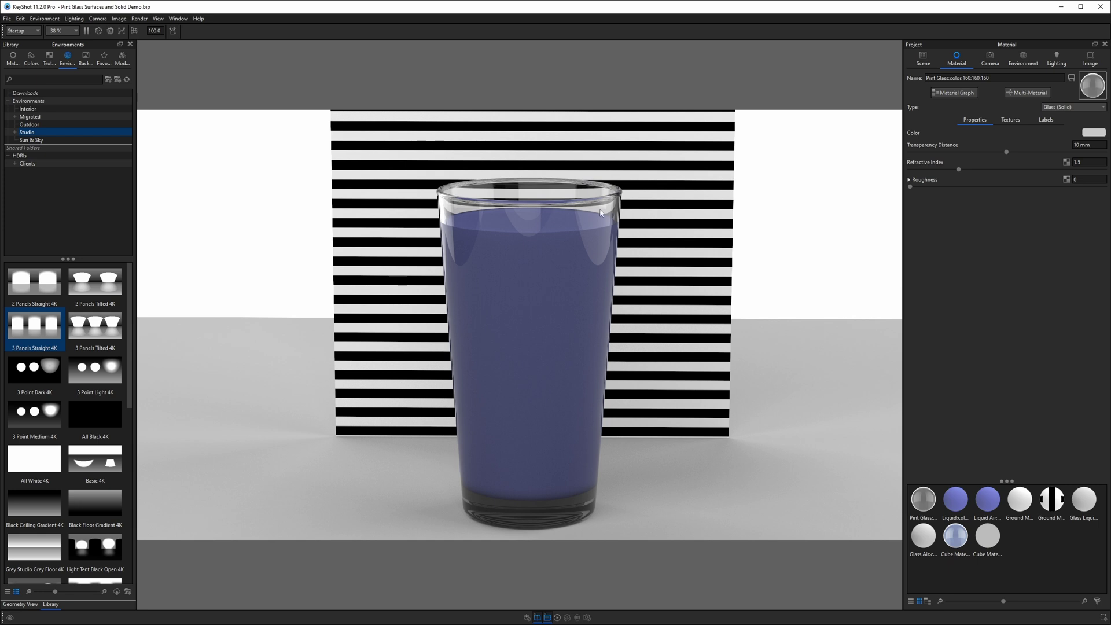
{"action": "left_click_drag", "start_coordinate": [540, 203], "coordinate": [532, 215]}
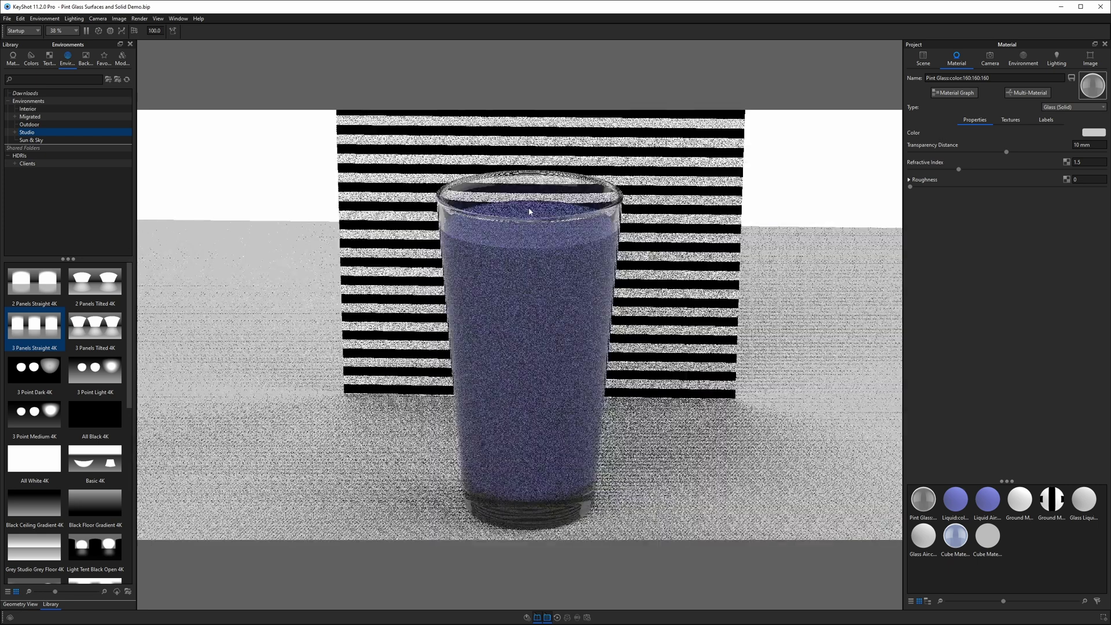
{"action": "double_click", "coordinate": [530, 215]}
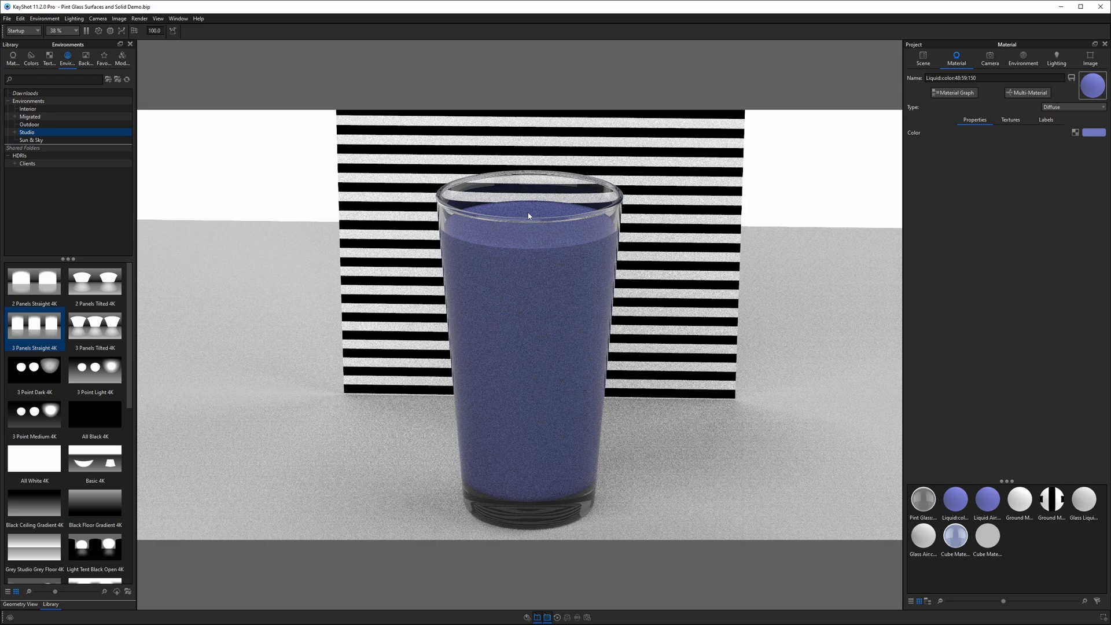
{"action": "left_click", "coordinate": [1069, 108]}
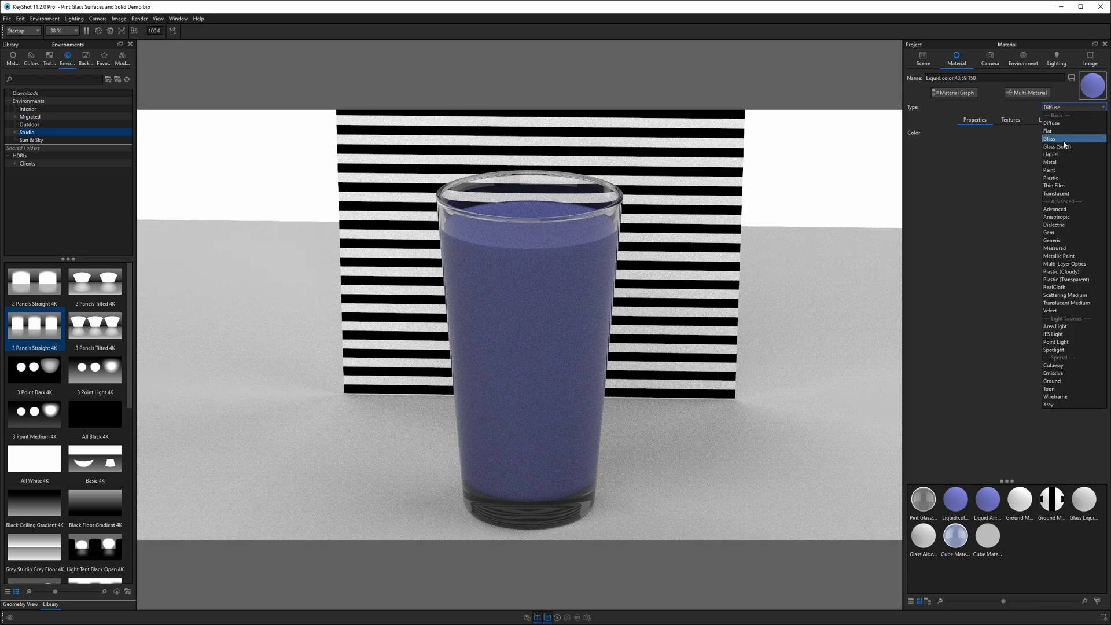
{"action": "left_click", "coordinate": [1063, 155]}
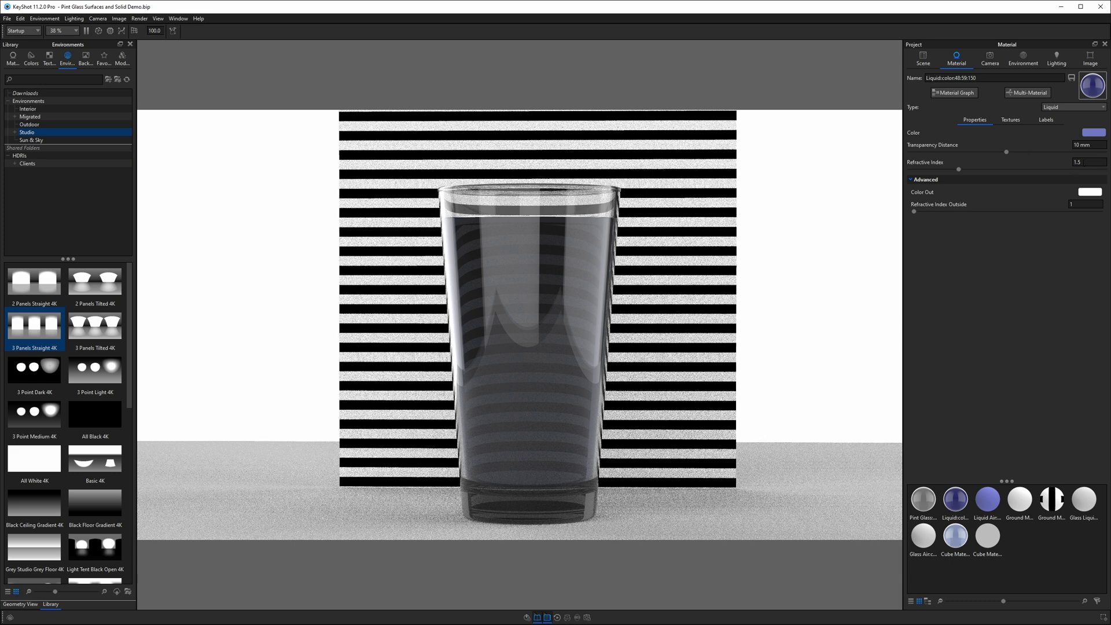
Compare the refractive index settings of the liquid and the pint glass materials.
{"action": "left_click", "coordinate": [1084, 163]}
{"action": "double_click", "coordinate": [604, 219]}
{"action": "left_click", "coordinate": [1087, 162]}
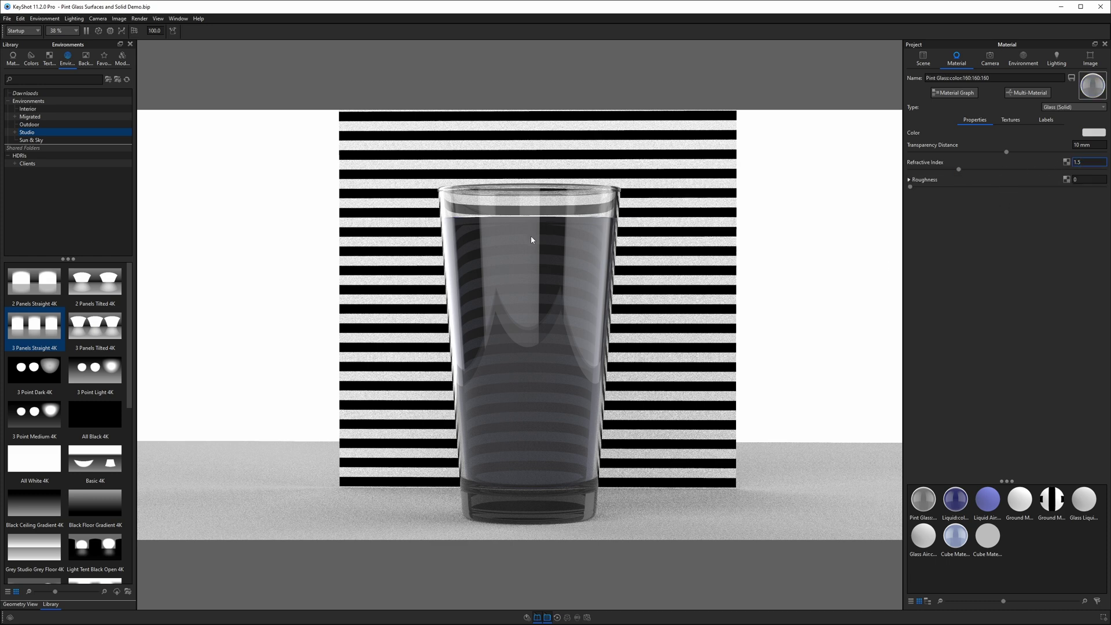
{"action": "left_click_drag", "start_coordinate": [586, 239], "coordinate": [590, 285]}
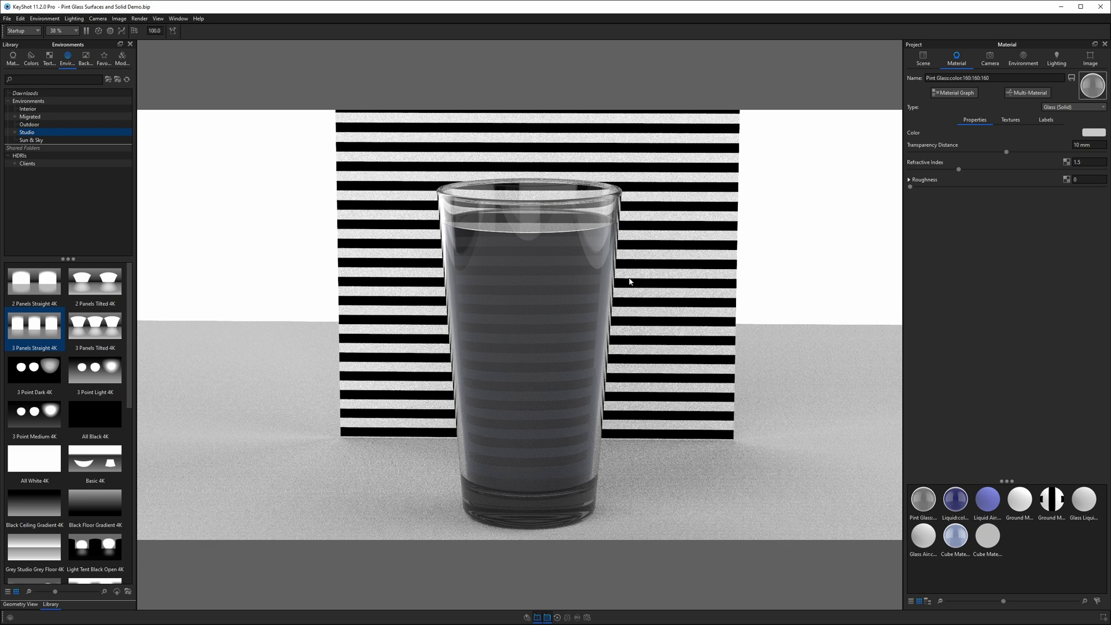
{"action": "left_click", "coordinate": [1084, 162]}
Set the liquid material's refractive index to 1.333.
{"action": "double_click", "coordinate": [527, 210]}
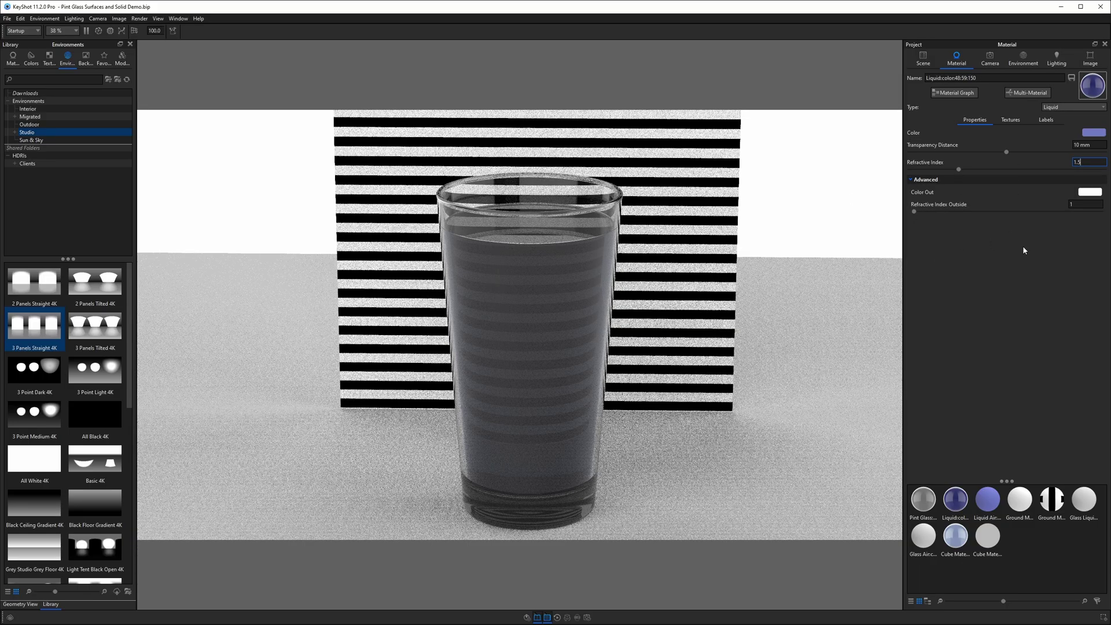
{"action": "key", "text": "BackSpace"}
{"action": "type", "text": "333"}
{"action": "key", "text": "Return"}
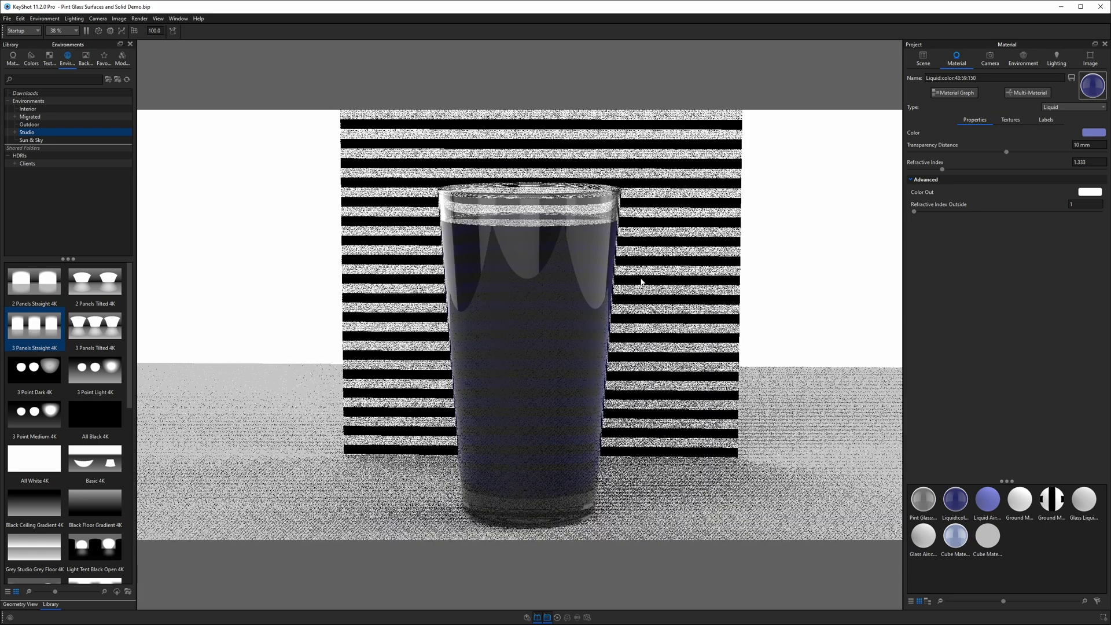
Change the liquid material's colour to white and inspect the filled glass from a raised angle.
{"action": "left_click", "coordinate": [1094, 133]}
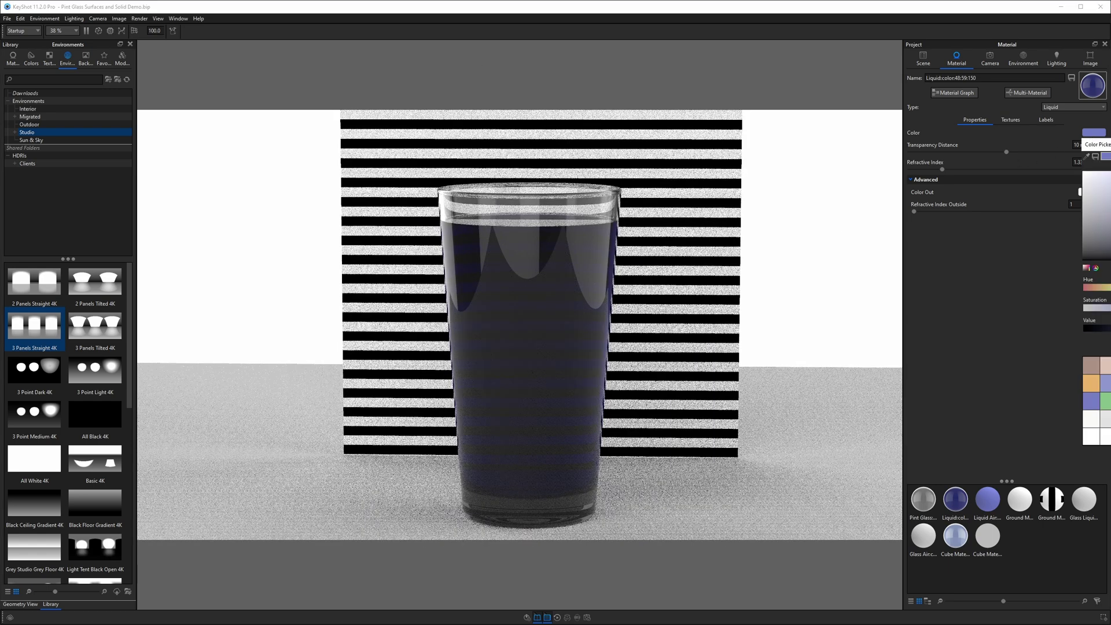
{"action": "left_click", "coordinate": [1083, 170]}
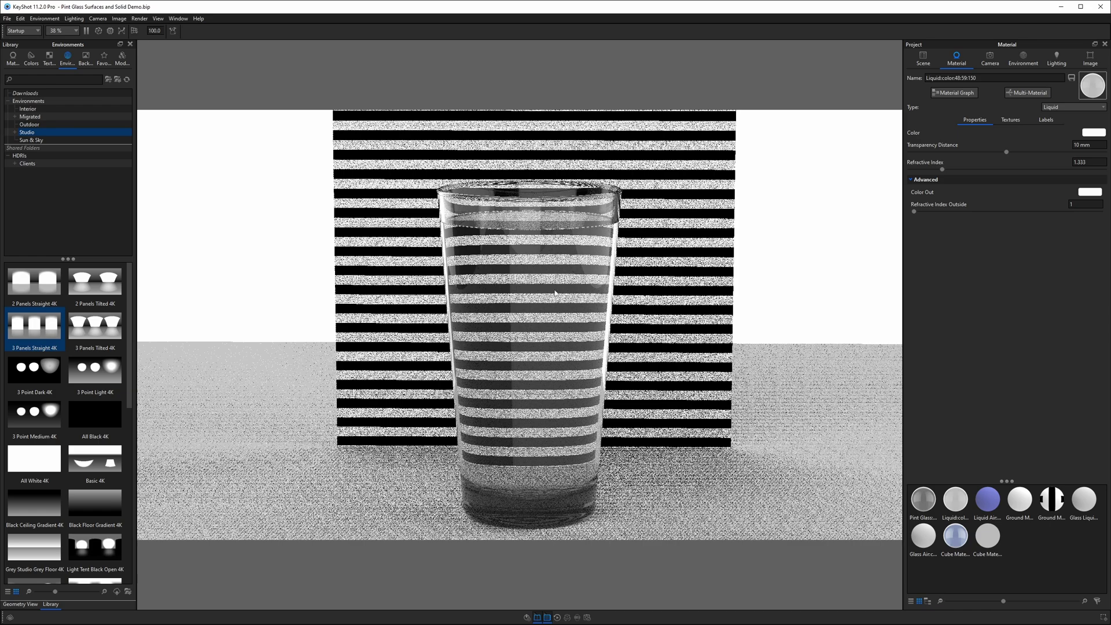
{"action": "left_click_drag", "start_coordinate": [616, 245], "coordinate": [613, 269]}
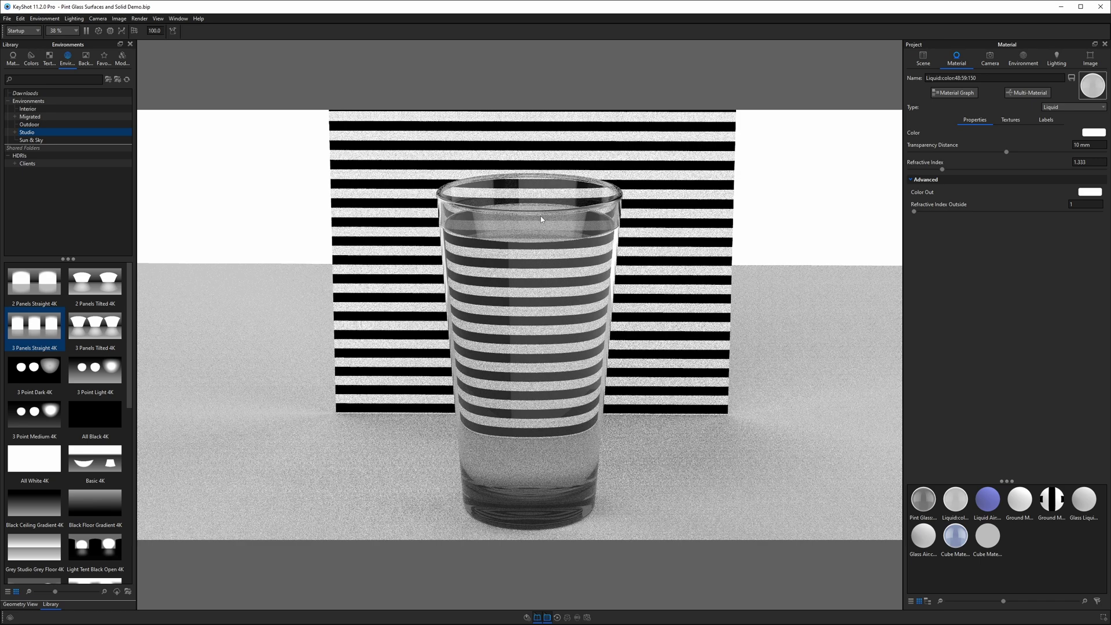
Tint the liquid material a pale violet and lighten the pint glass material's colour to near white.
{"action": "left_click", "coordinate": [1088, 138]}
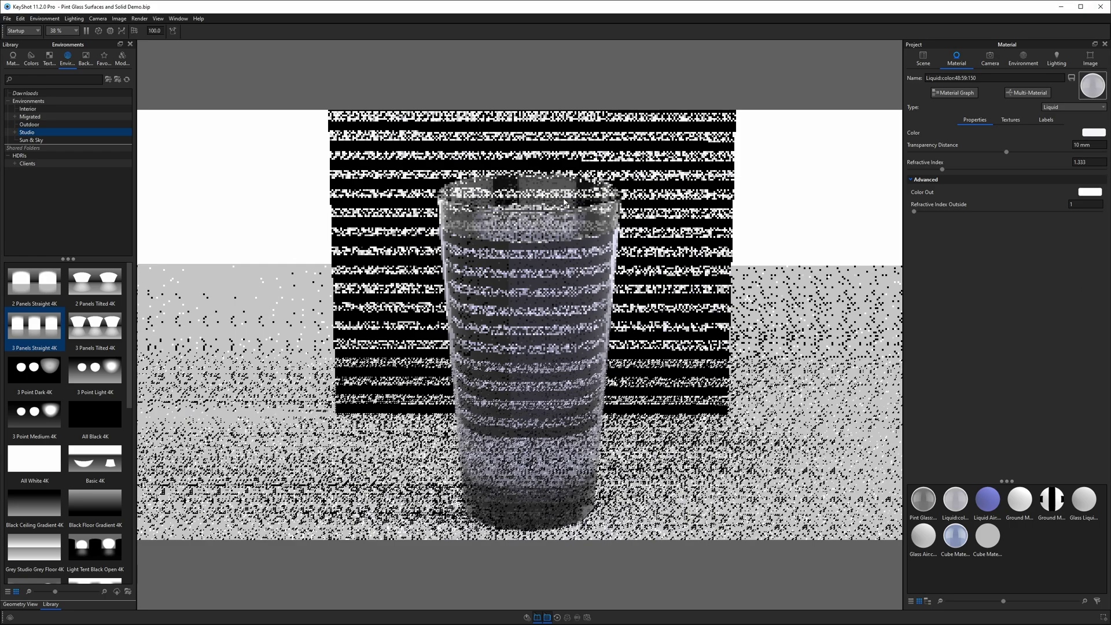
{"action": "double_click", "coordinate": [557, 187]}
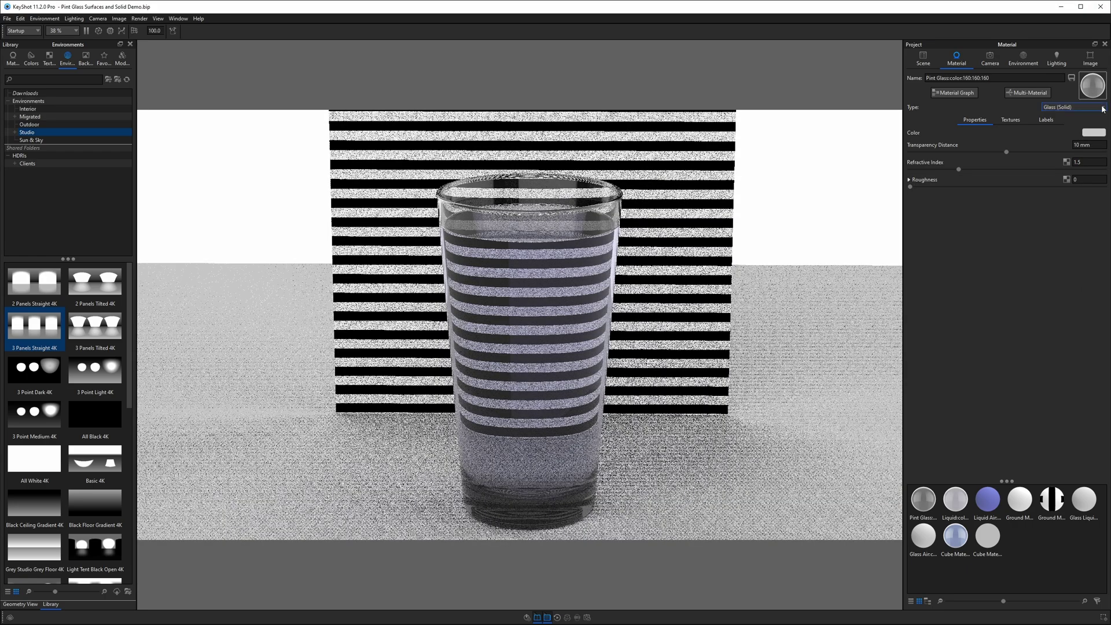
{"action": "left_click", "coordinate": [1093, 132]}
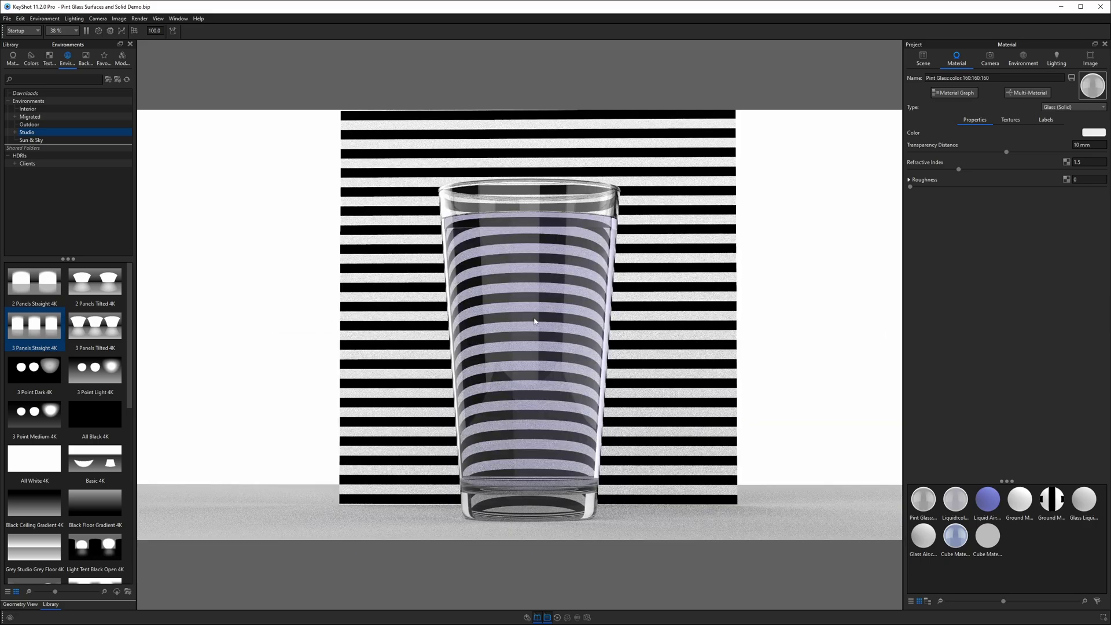
{"action": "left_click_drag", "start_coordinate": [535, 322], "coordinate": [608, 329]}
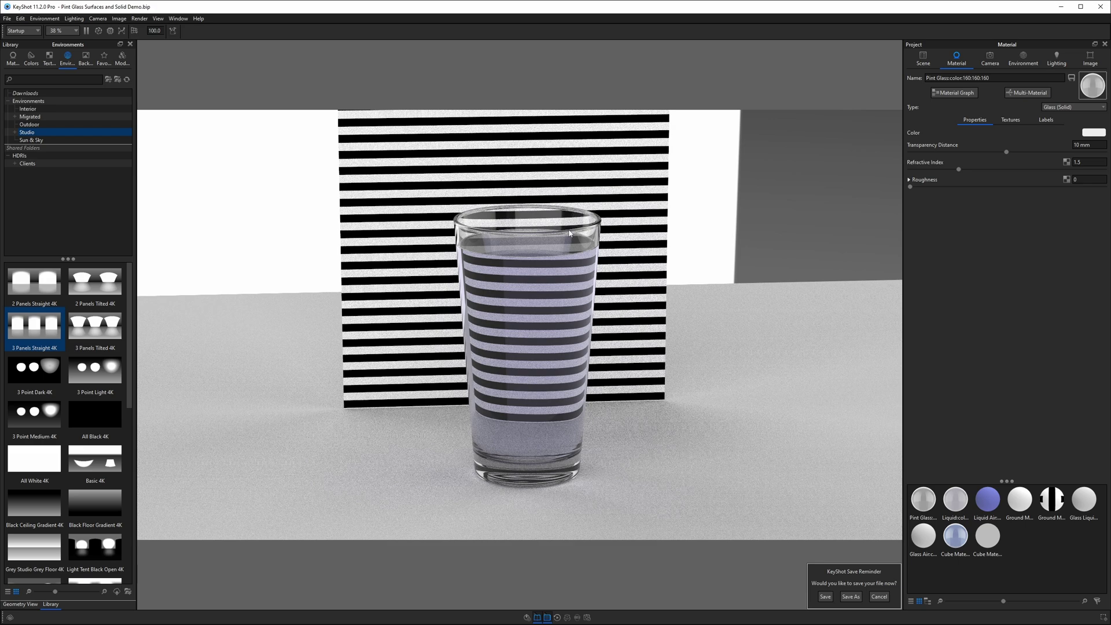
Unhide the Pint Glass Surfaces group and move it along the Z axis until it stands beside the solid pint glass.
{"action": "left_click", "coordinate": [924, 60]}
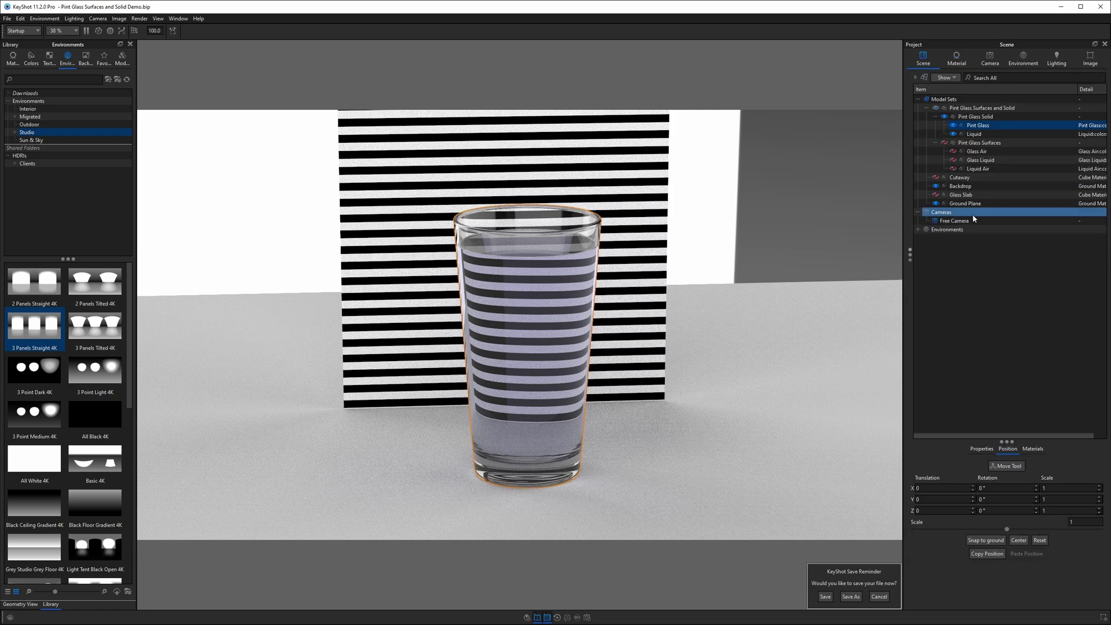
{"action": "left_click", "coordinate": [966, 143]}
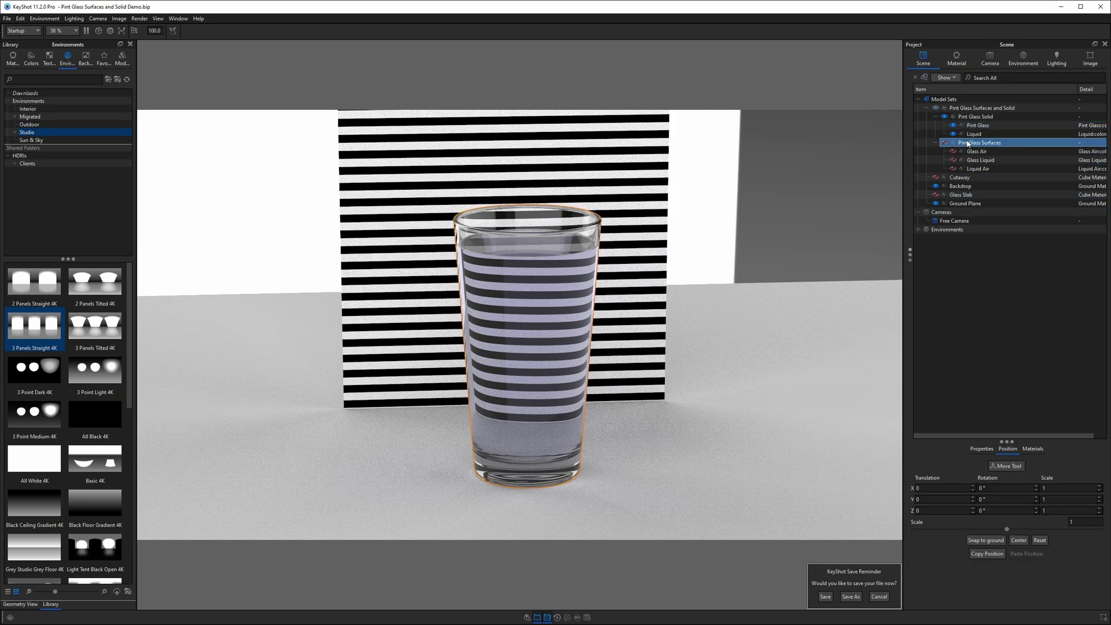
{"action": "left_click", "coordinate": [944, 143]}
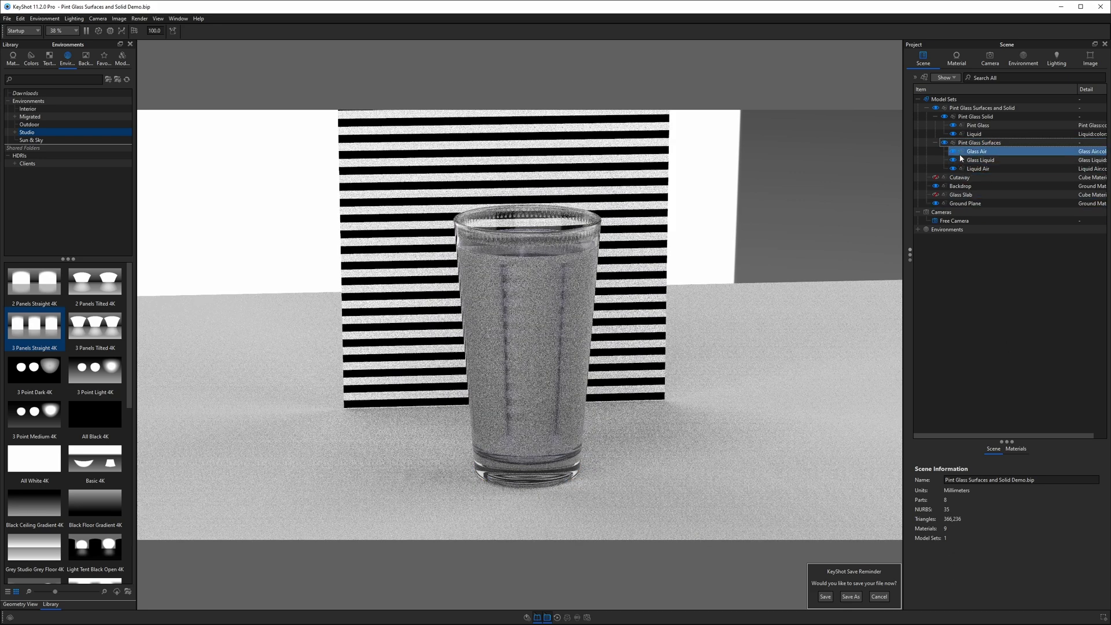
{"action": "left_click", "coordinate": [978, 143]}
{"action": "left_click", "coordinate": [1010, 466]}
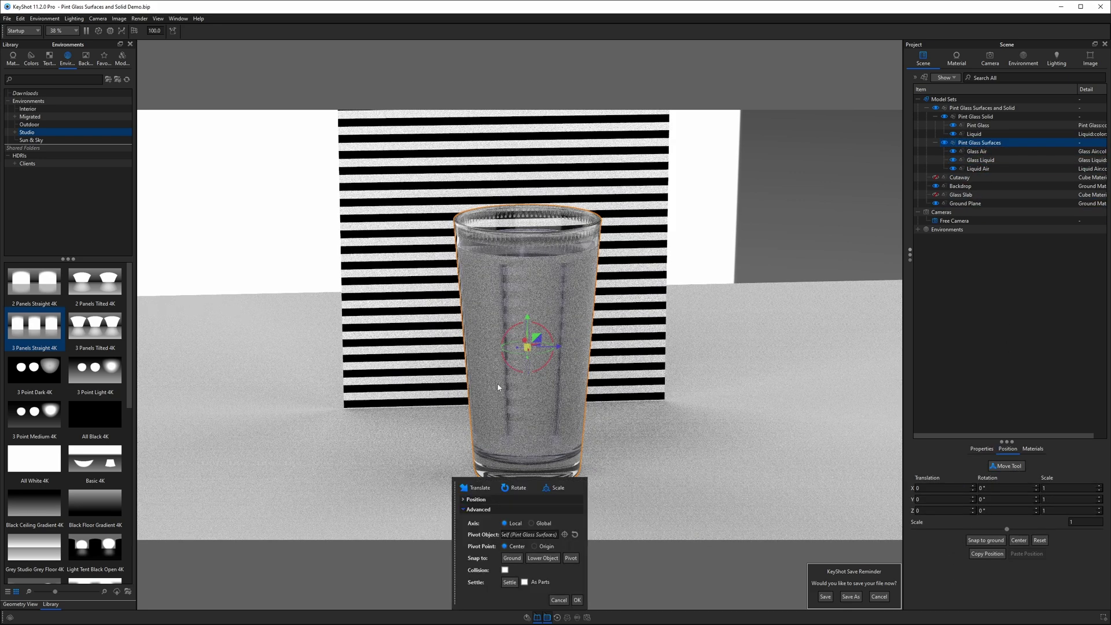
{"action": "left_click_drag", "start_coordinate": [561, 346], "coordinate": [724, 343]}
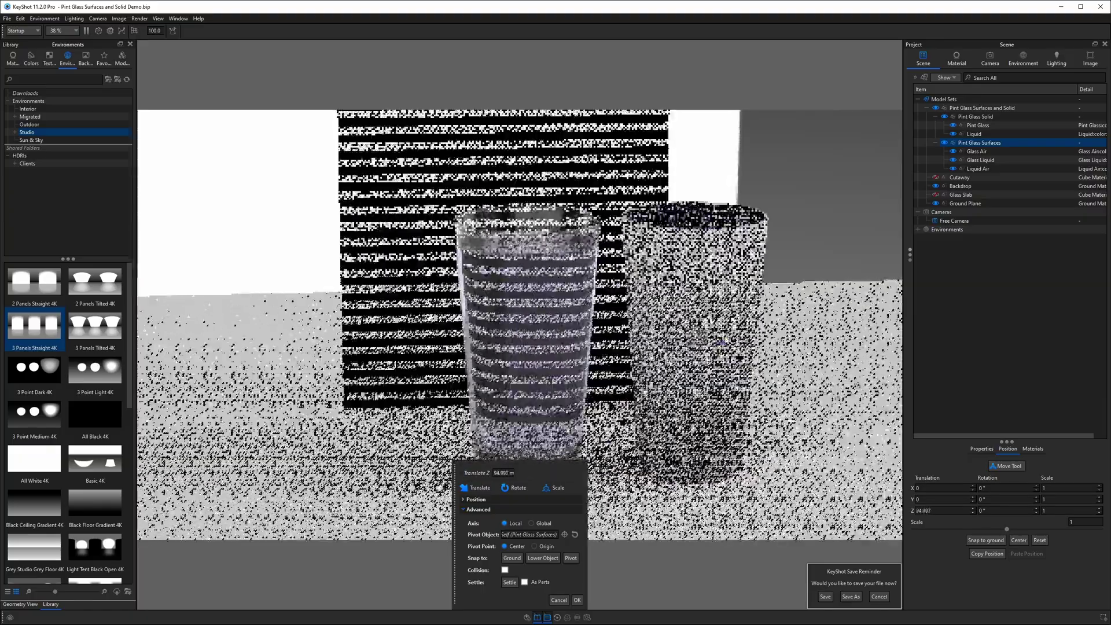
{"action": "left_click", "coordinate": [577, 600]}
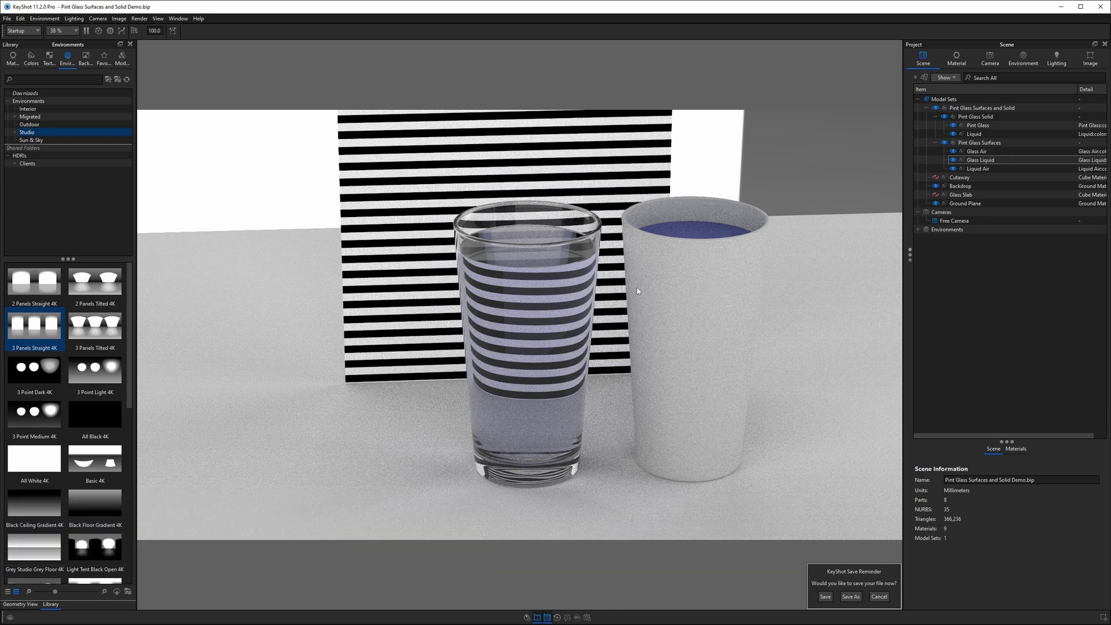
Change the Glass Air surface's material type to Glass (Solid).
{"action": "double_click", "coordinate": [650, 241]}
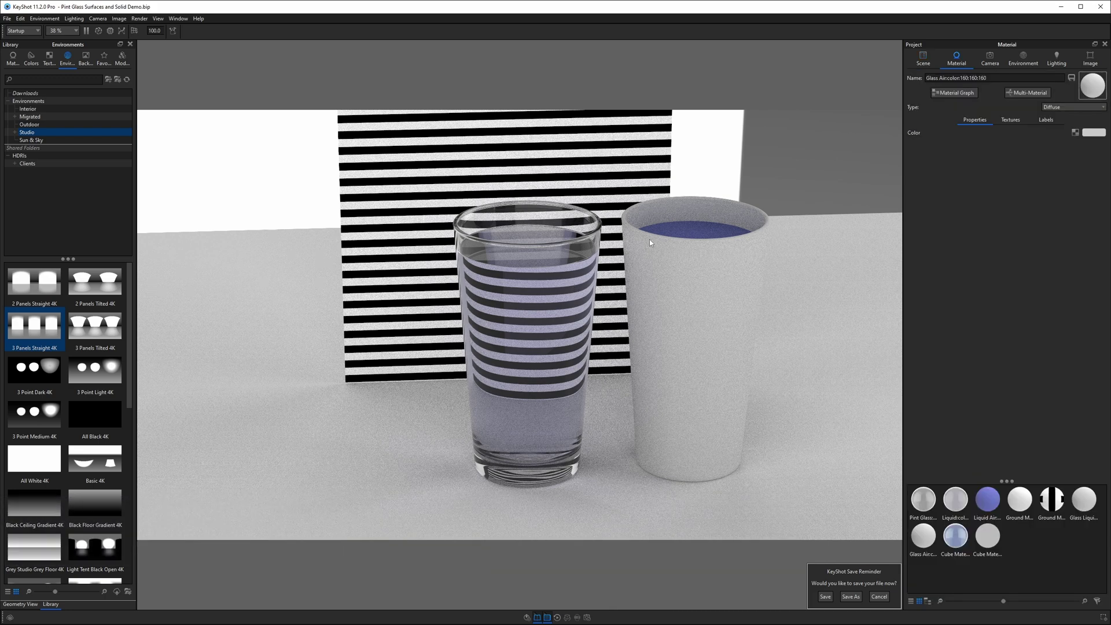
{"action": "left_click", "coordinate": [1051, 108]}
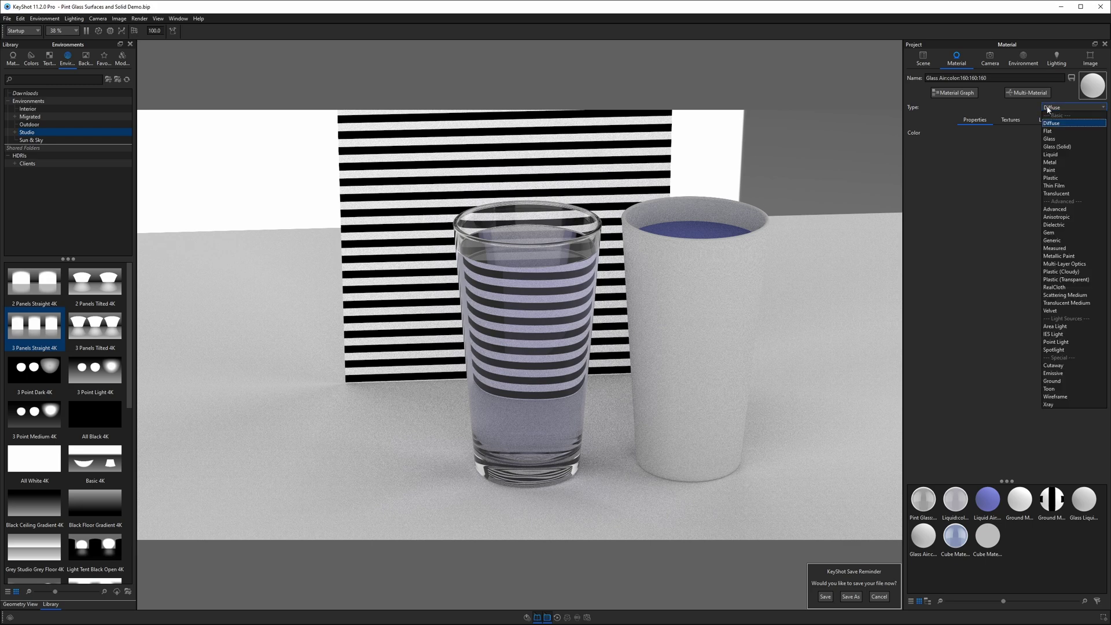
{"action": "left_click", "coordinate": [1057, 146]}
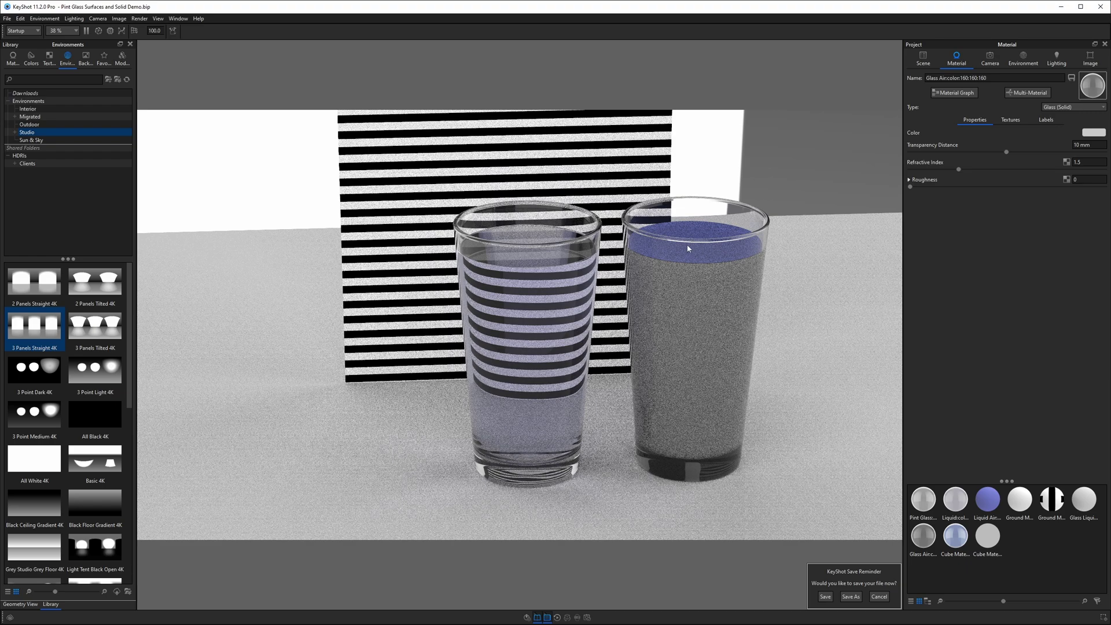
Hide the Glass Liquid and Liquid Air surfaces of the second glass and inspect the Glass Air surface alone.
{"action": "left_click_drag", "start_coordinate": [689, 251], "coordinate": [693, 272]}
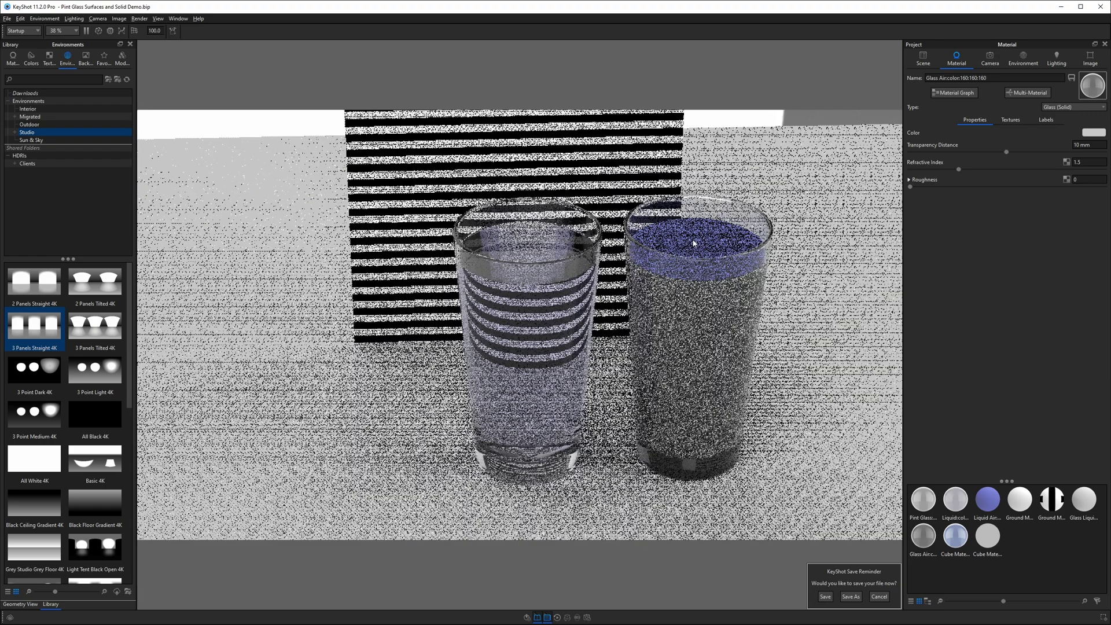
{"action": "right_click", "coordinate": [694, 247], "text": "shift"}
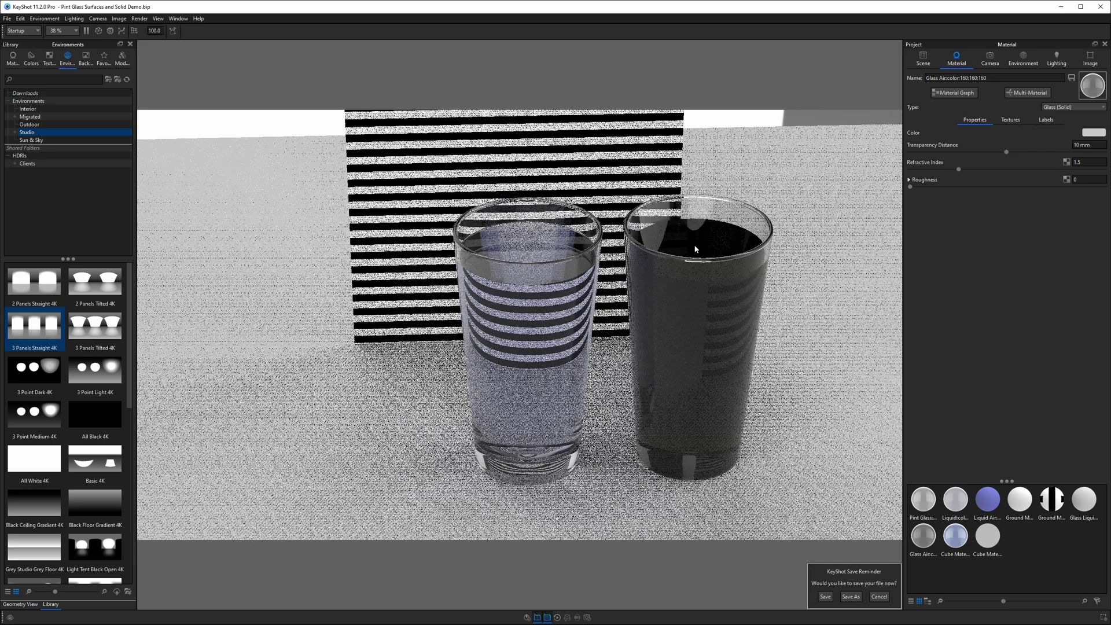
{"action": "left_click_drag", "start_coordinate": [694, 247], "coordinate": [716, 275]}
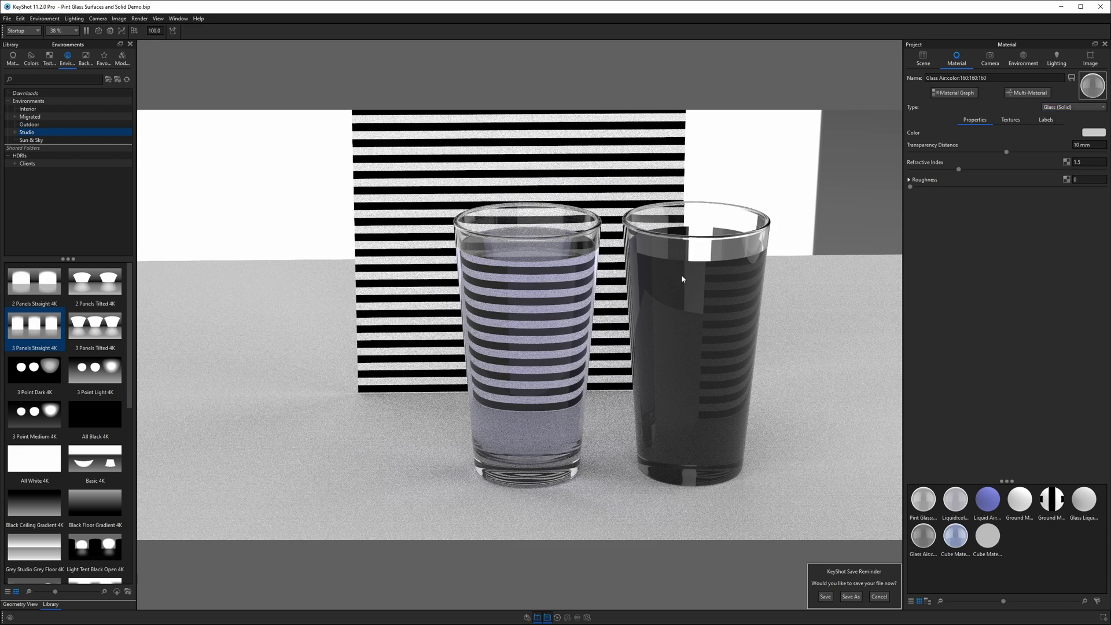
Change the Glass Air surface's material type to Dielectric and compare it closely with the solid pint glass.
{"action": "left_click", "coordinate": [1054, 108]}
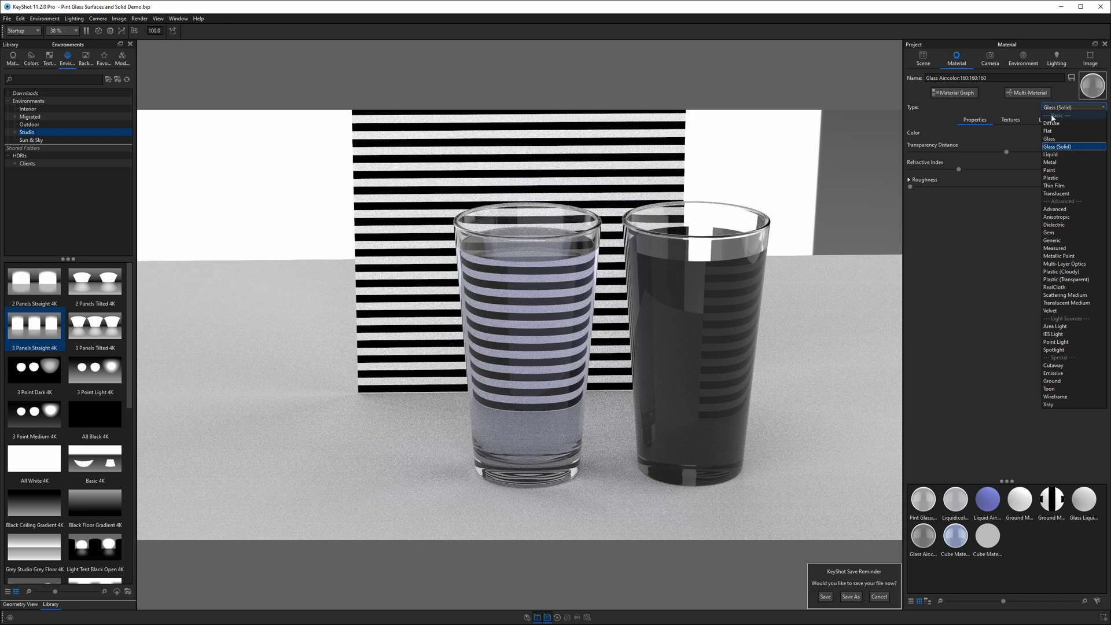
{"action": "left_click", "coordinate": [1058, 225]}
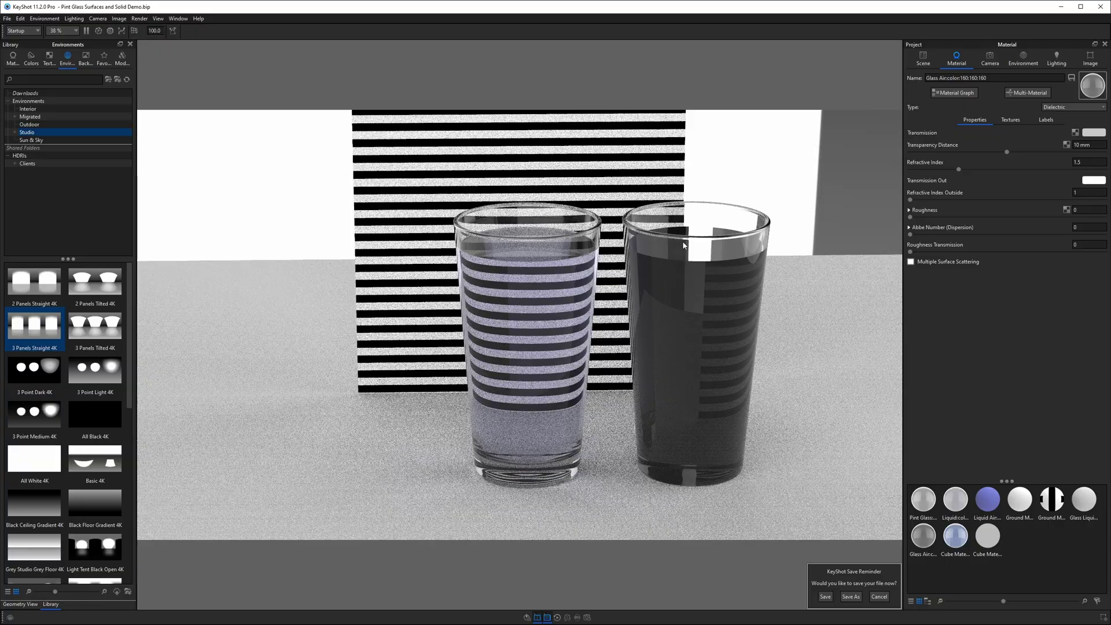
{"action": "left_click_drag", "start_coordinate": [804, 257], "coordinate": [799, 251]}
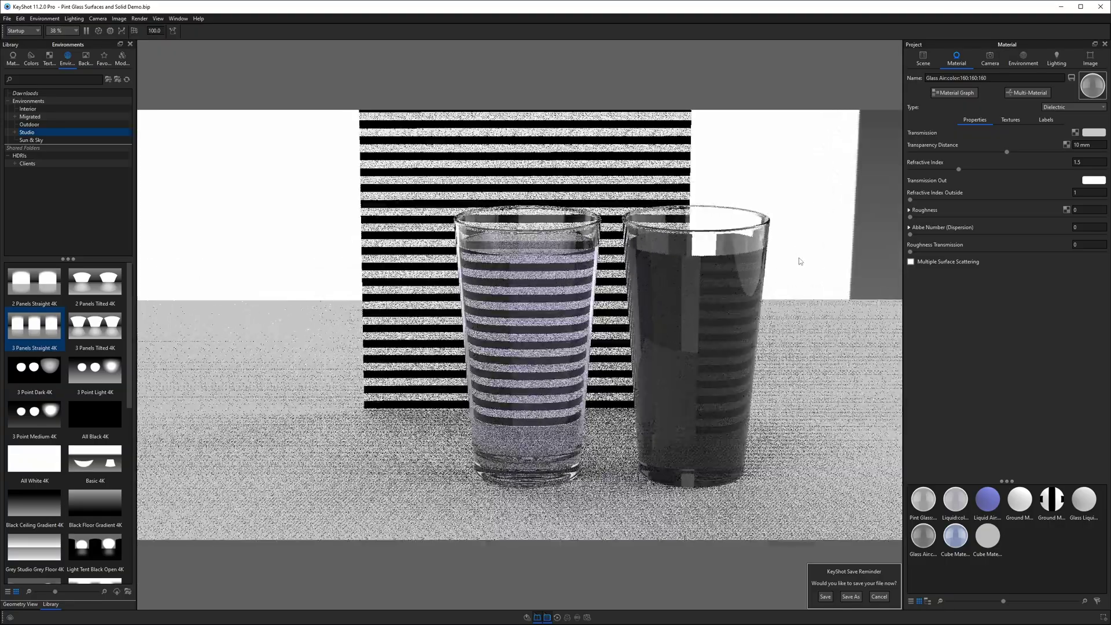
{"action": "middle_click_drag", "start_coordinate": [799, 259], "coordinate": [738, 232]}
{"action": "scroll", "coordinate": [738, 248], "scroll_direction": "up", "scroll_amount": 2}
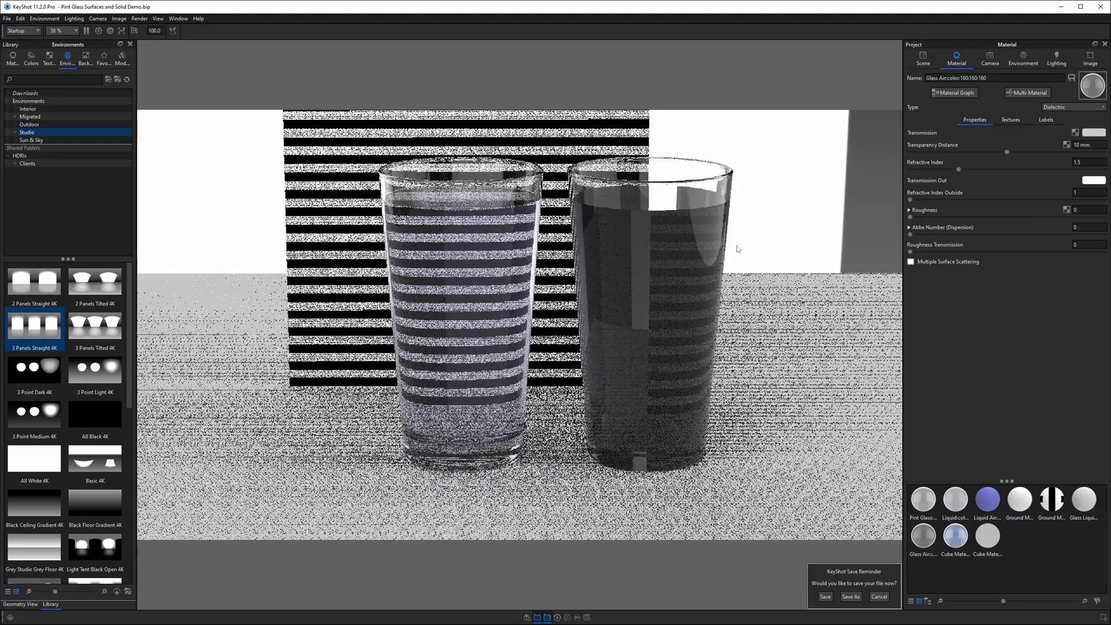
{"action": "left_click_drag", "start_coordinate": [737, 249], "coordinate": [702, 201]}
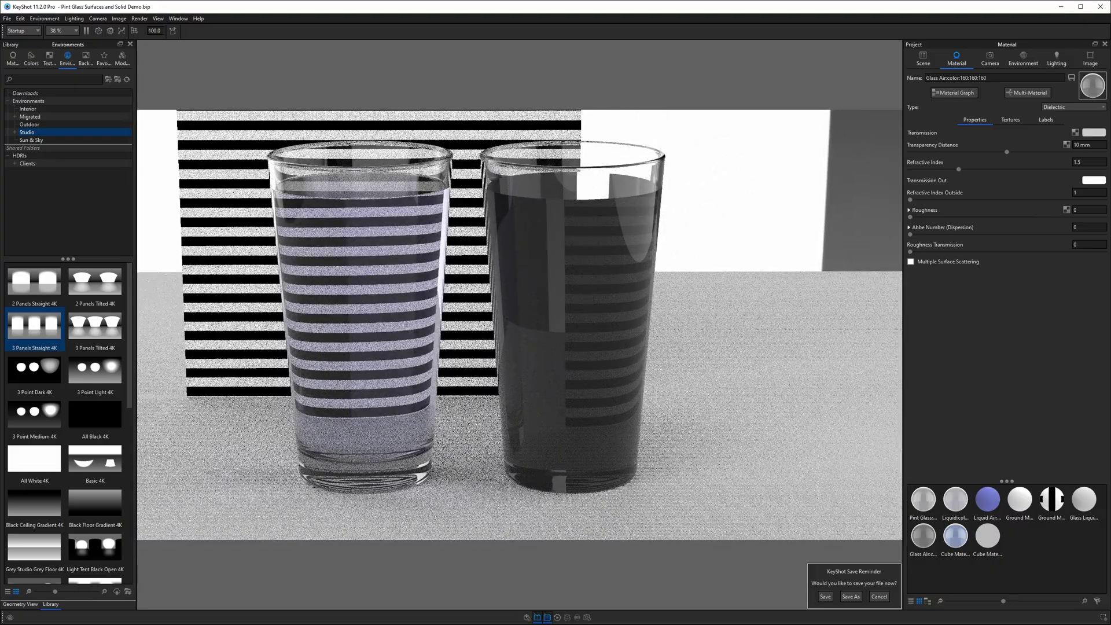
Examine the Glass Air material's Refractive Index and Refractive Index Outside settings against the glass seen from several angles.
{"action": "left_click", "coordinate": [1081, 162]}
{"action": "left_click", "coordinate": [1082, 193]}
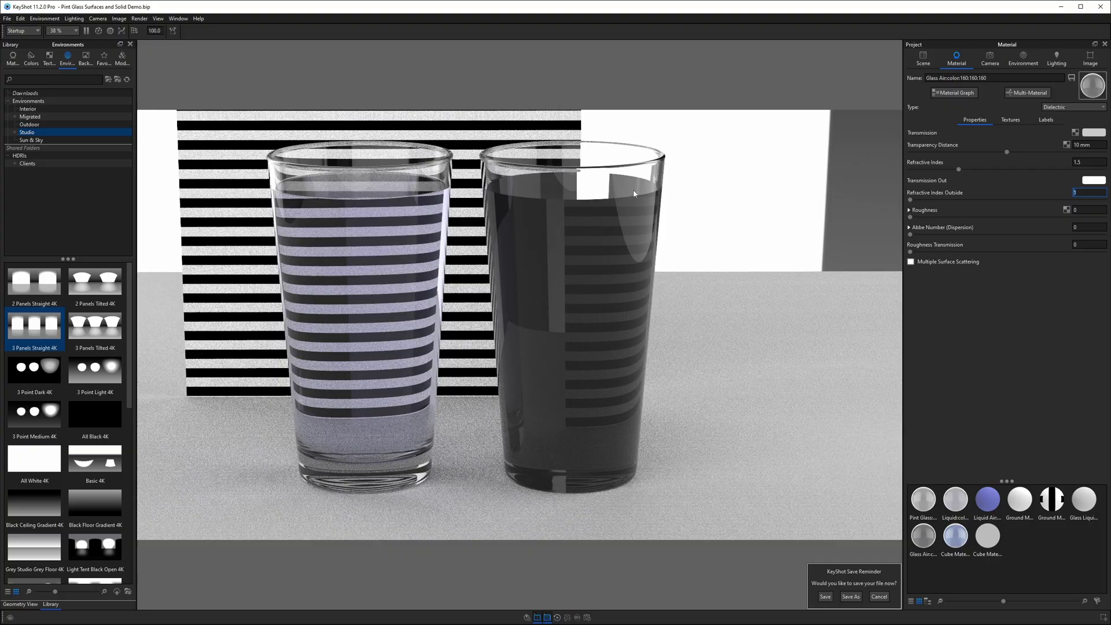
{"action": "left_click_drag", "start_coordinate": [645, 178], "coordinate": [631, 185]}
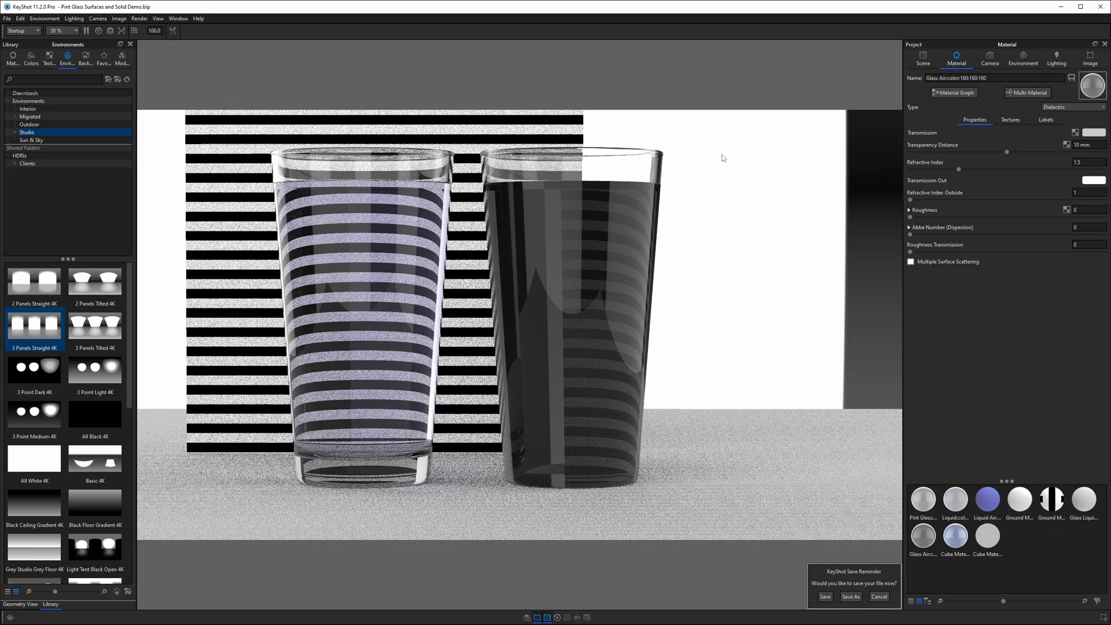
{"action": "left_click_drag", "start_coordinate": [724, 155], "coordinate": [651, 156]}
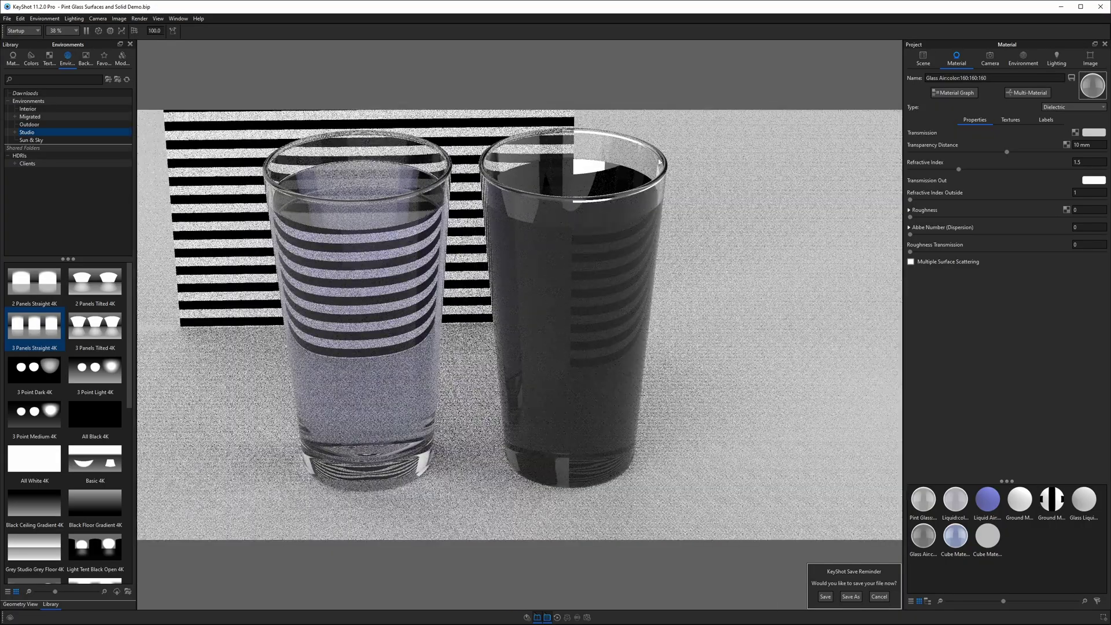
{"action": "scroll", "coordinate": [740, 274], "scroll_direction": "up", "scroll_amount": 3}
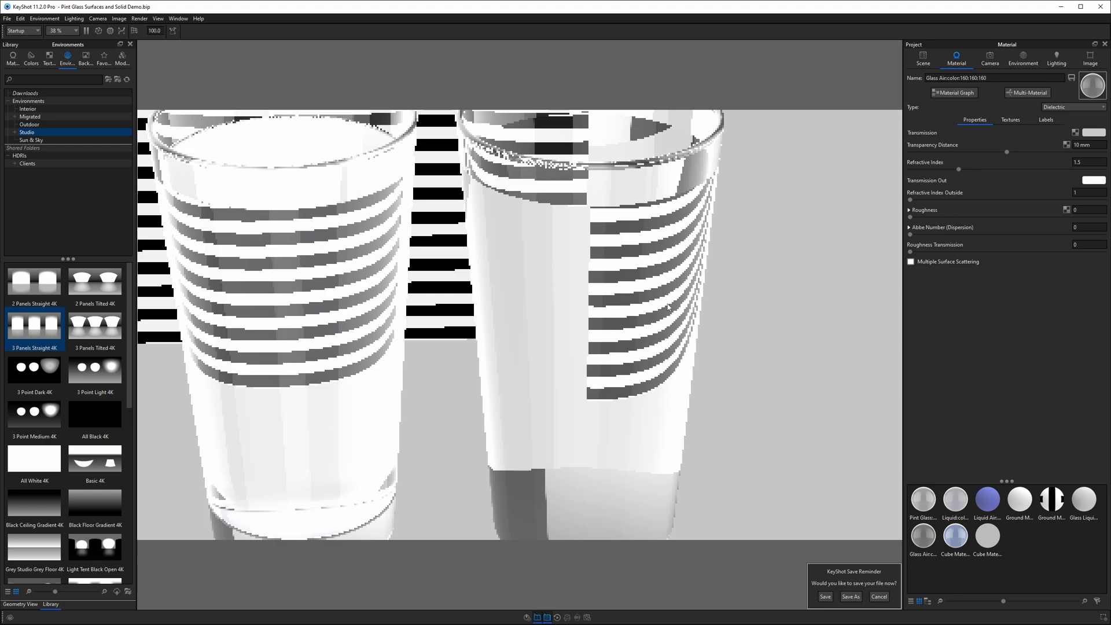
{"action": "middle_click_drag", "start_coordinate": [740, 273], "coordinate": [671, 372]}
{"action": "left_click_drag", "start_coordinate": [670, 371], "coordinate": [639, 255]}
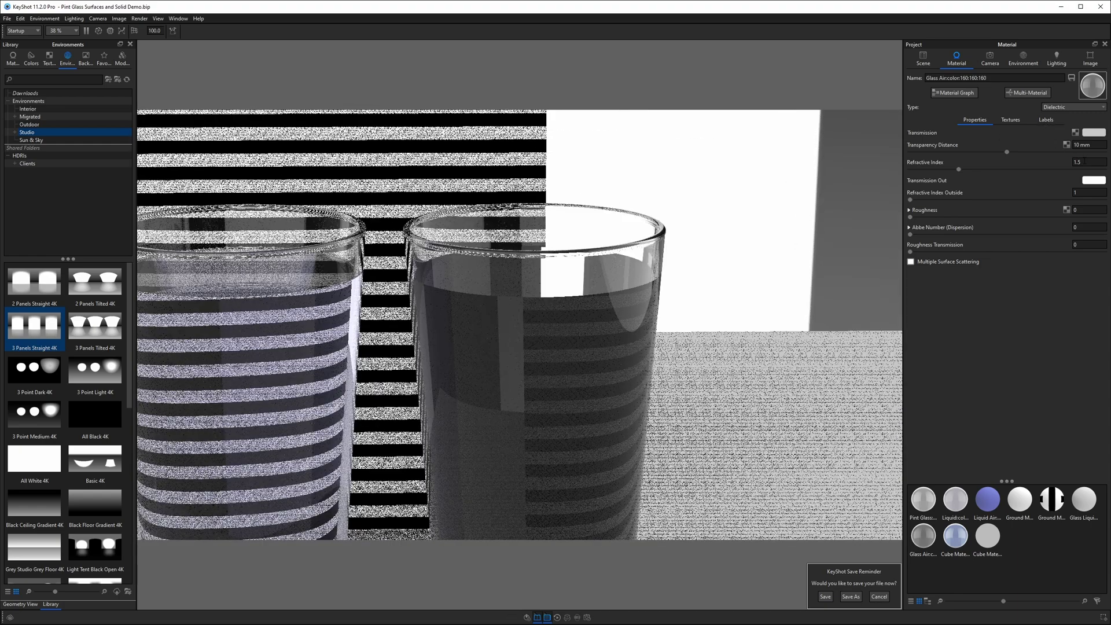
{"action": "left_click", "coordinate": [1078, 162]}
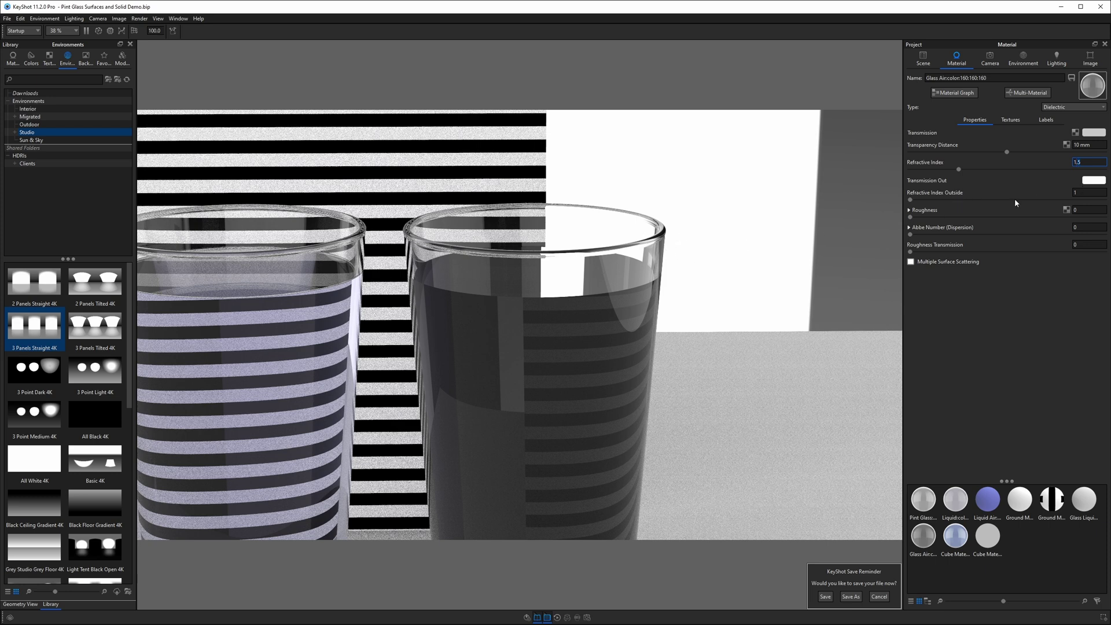
{"action": "key", "text": "Tab"}
Hide the Glass Air surface and show only the Glass Liquid surface of the Pint Glass Surfaces group.
{"action": "left_click", "coordinate": [921, 61]}
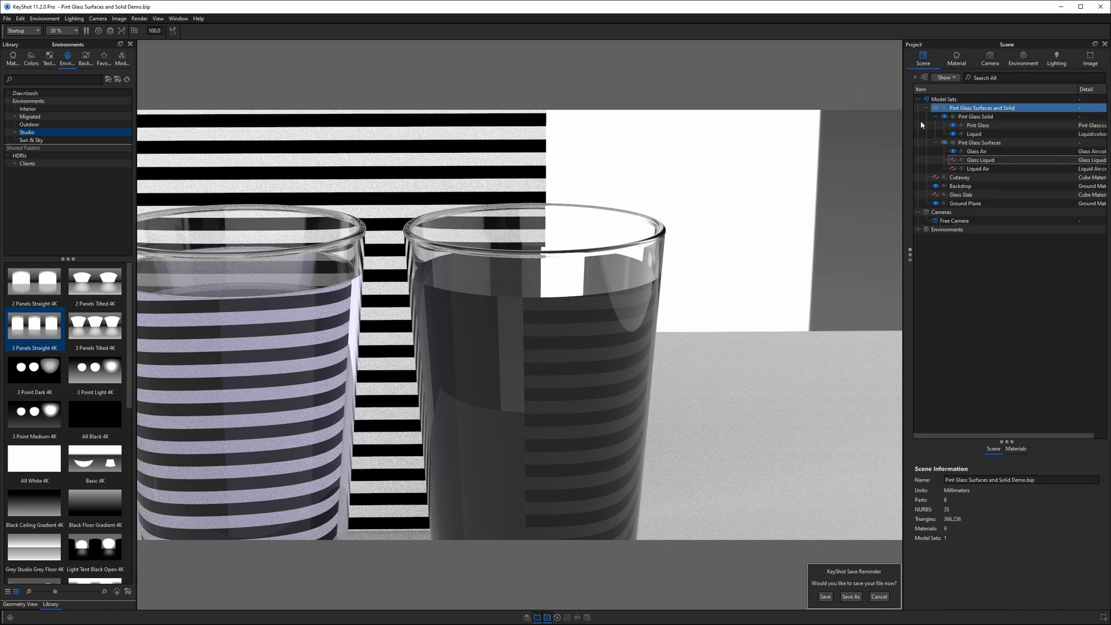
{"action": "left_click", "coordinate": [954, 153]}
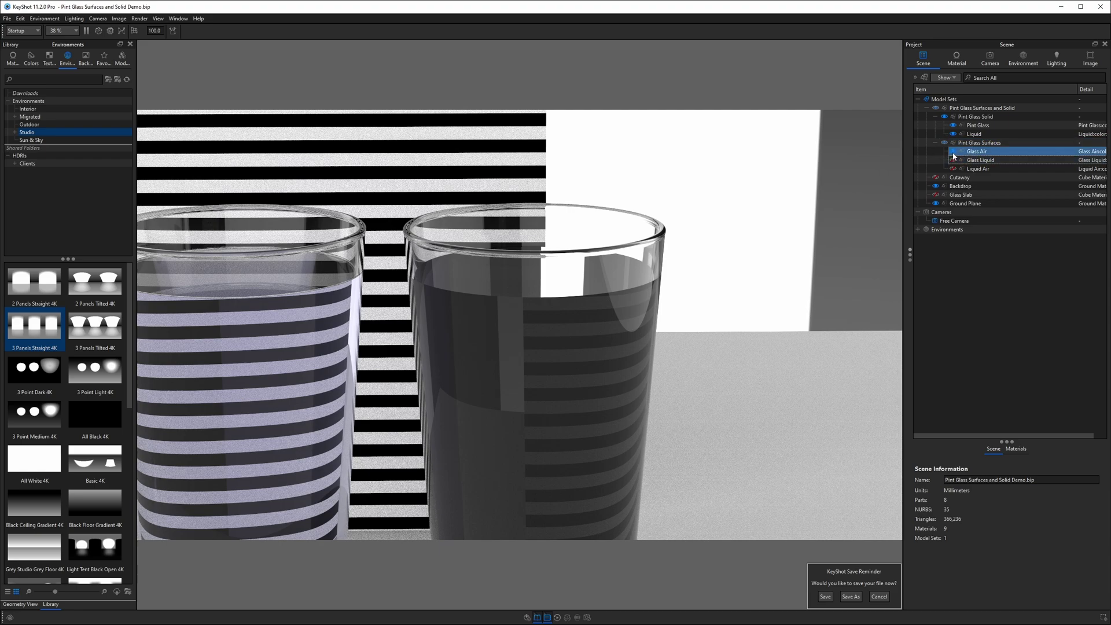
{"action": "left_click", "coordinate": [954, 153]}
{"action": "left_click", "coordinate": [954, 161]}
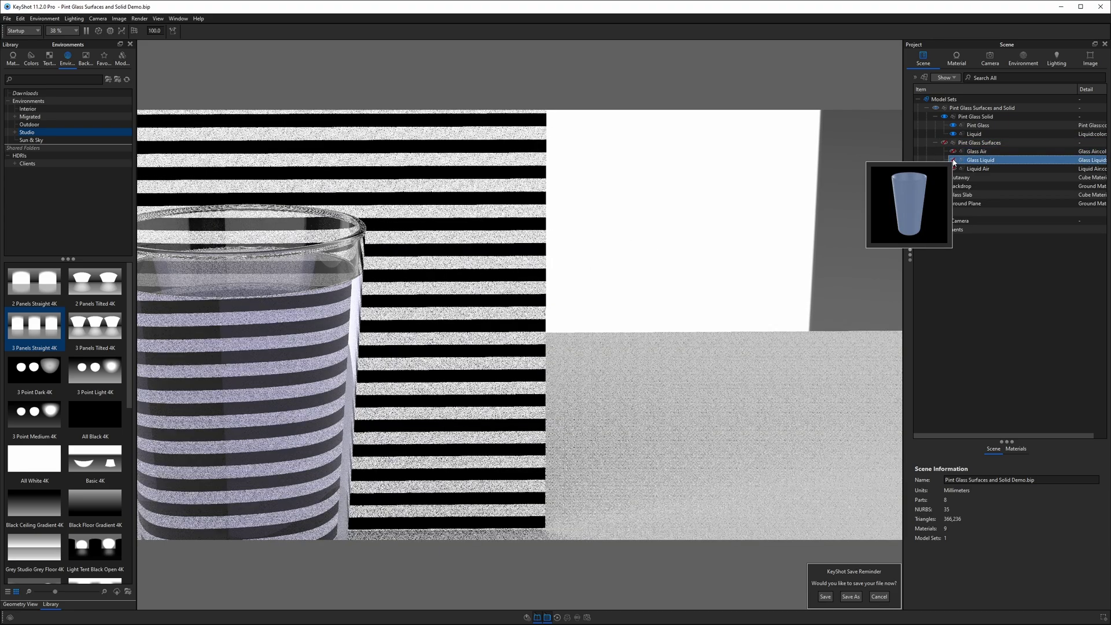
{"action": "left_click", "coordinate": [954, 160]}
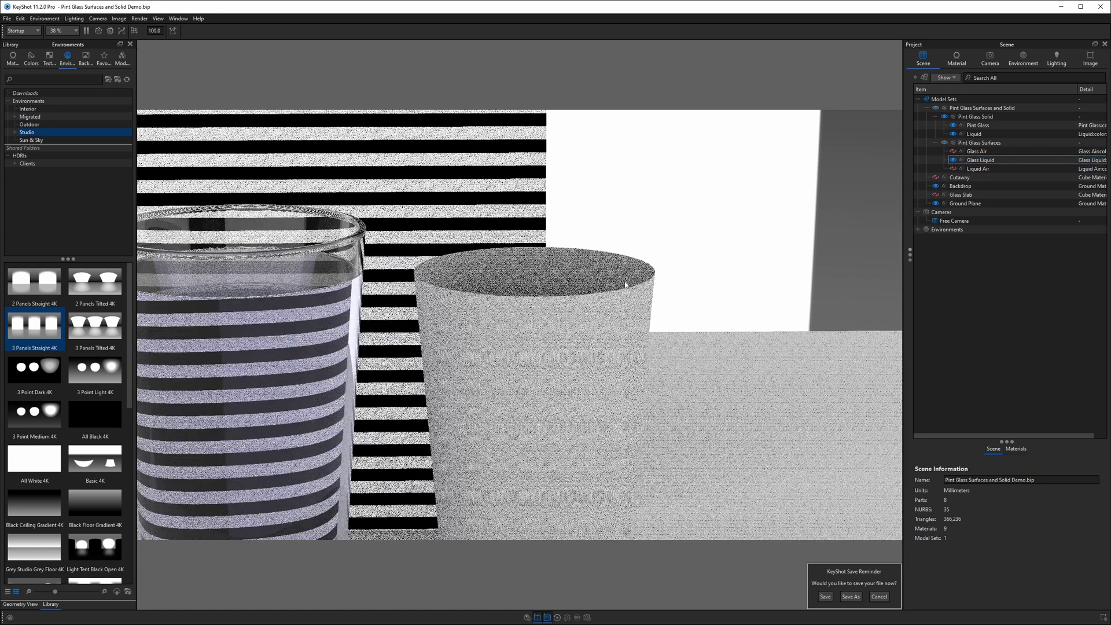
Change the Glass Liquid surface's material type from Diffuse to Dielectric.
{"action": "double_click", "coordinate": [621, 281]}
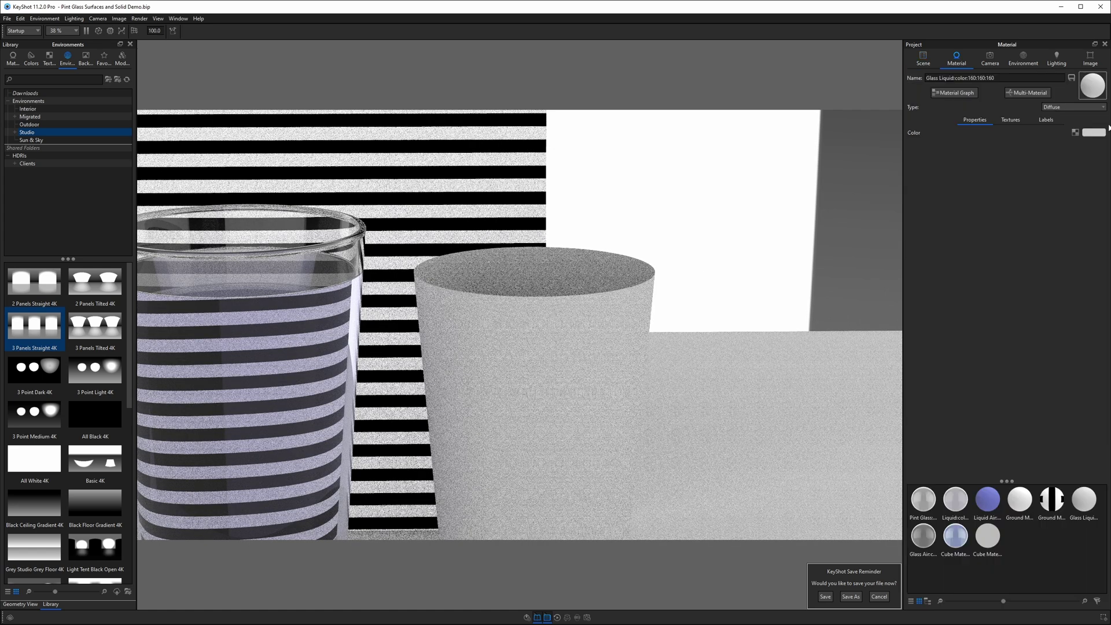
{"action": "left_click", "coordinate": [1066, 105]}
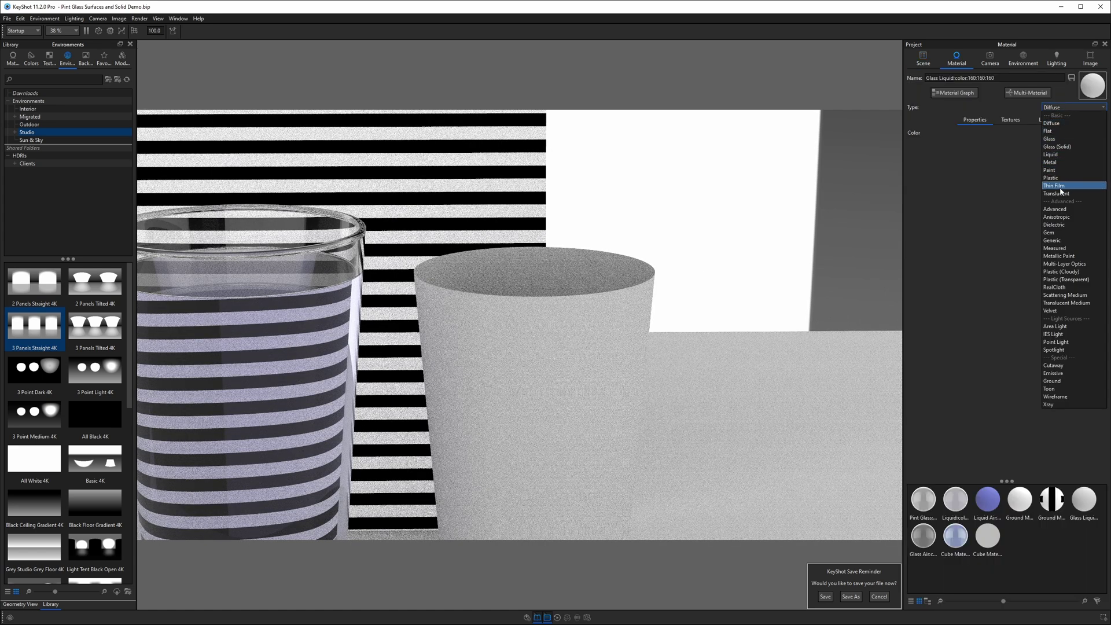
{"action": "left_click", "coordinate": [1055, 224]}
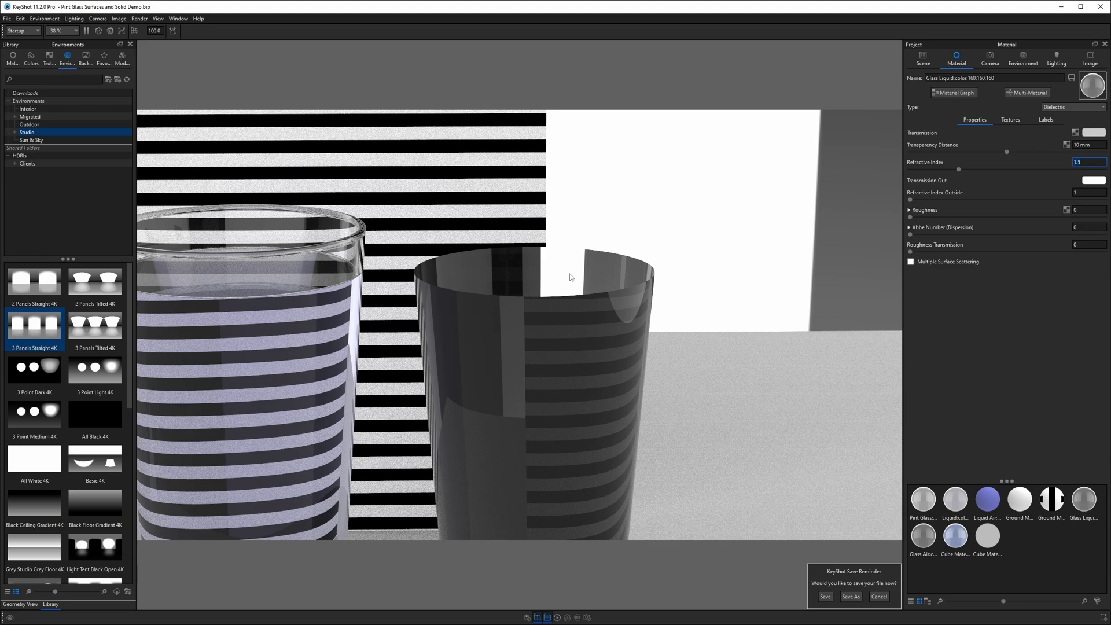
Set the Glass Liquid material's Refractive Index to 1.333 to match the solid glass's Liquid material.
{"action": "left_click_drag", "start_coordinate": [570, 277], "coordinate": [571, 304]}
{"action": "double_click", "coordinate": [301, 319]}
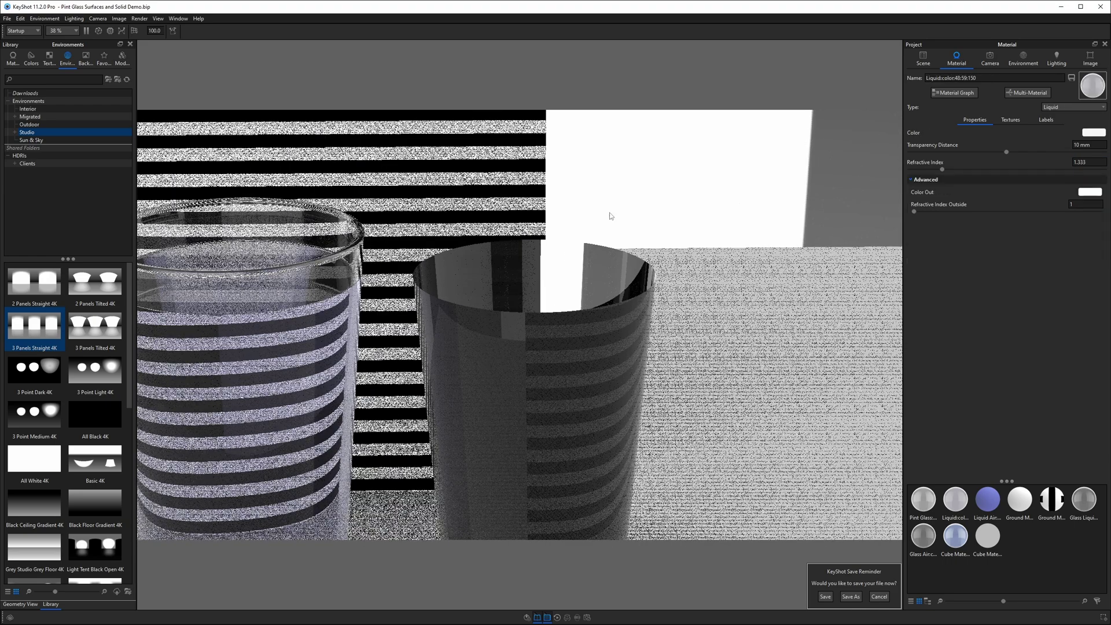
{"action": "left_click_drag", "start_coordinate": [1096, 162], "coordinate": [1044, 164]}
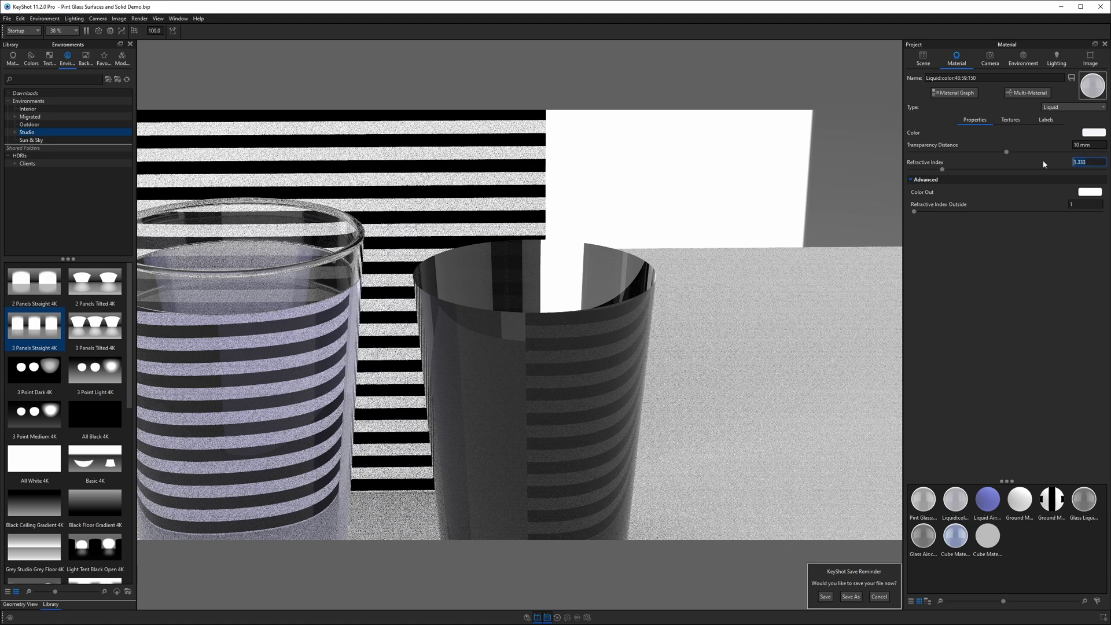
{"action": "double_click", "coordinate": [590, 264]}
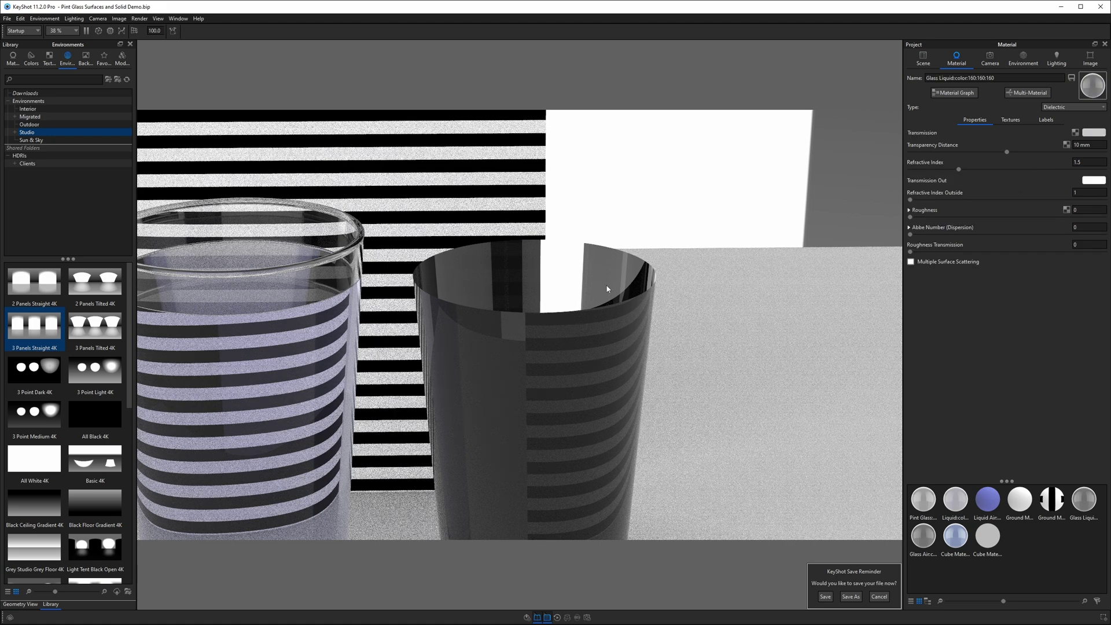
{"action": "left_click", "coordinate": [1090, 162]}
{"action": "key", "text": "BackSpace"}
{"action": "type", "text": "333"}
{"action": "key", "text": "Return"}
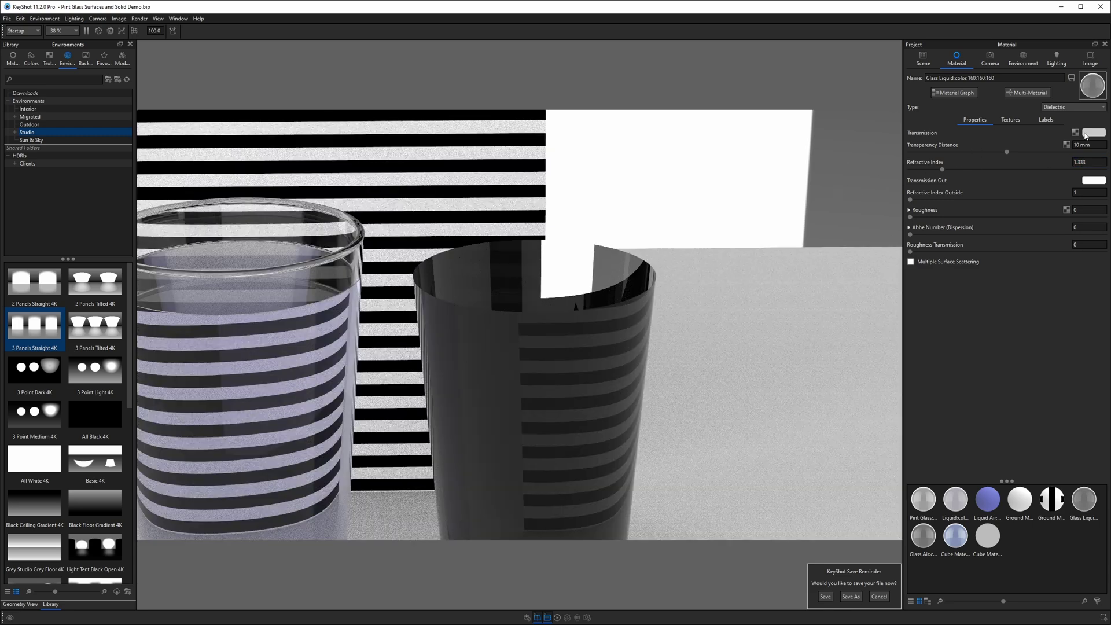
Copy the solid glass's Liquid colour to the Glass Liquid material's Transmission by way of a saved colour swatch.
{"action": "double_click", "coordinate": [238, 250]}
{"action": "left_click", "coordinate": [1095, 132]}
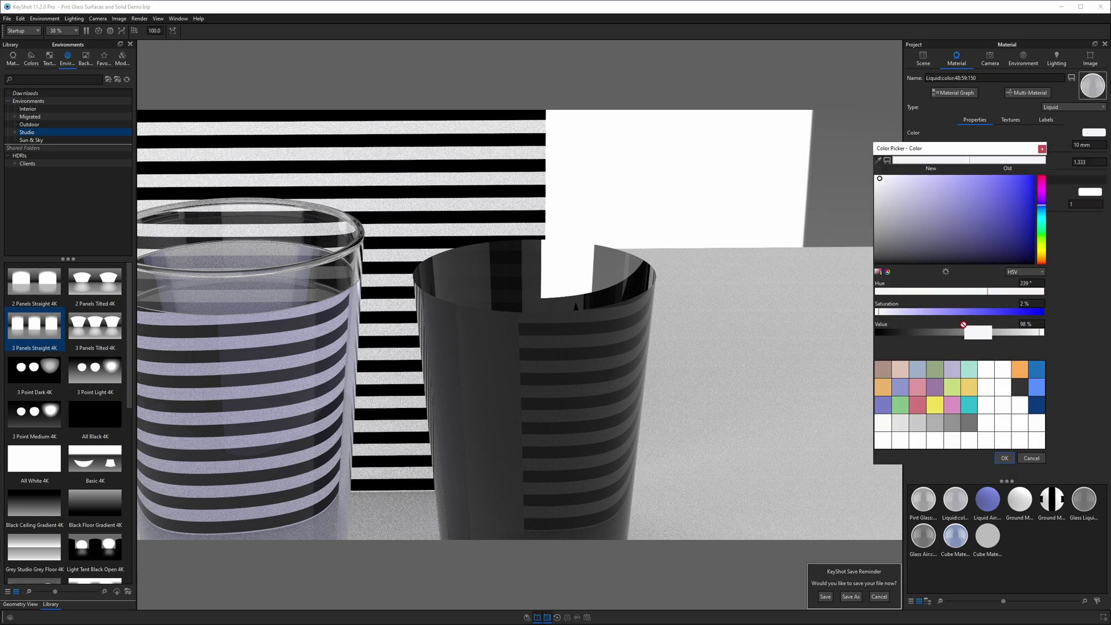
{"action": "left_click", "coordinate": [1005, 458]}
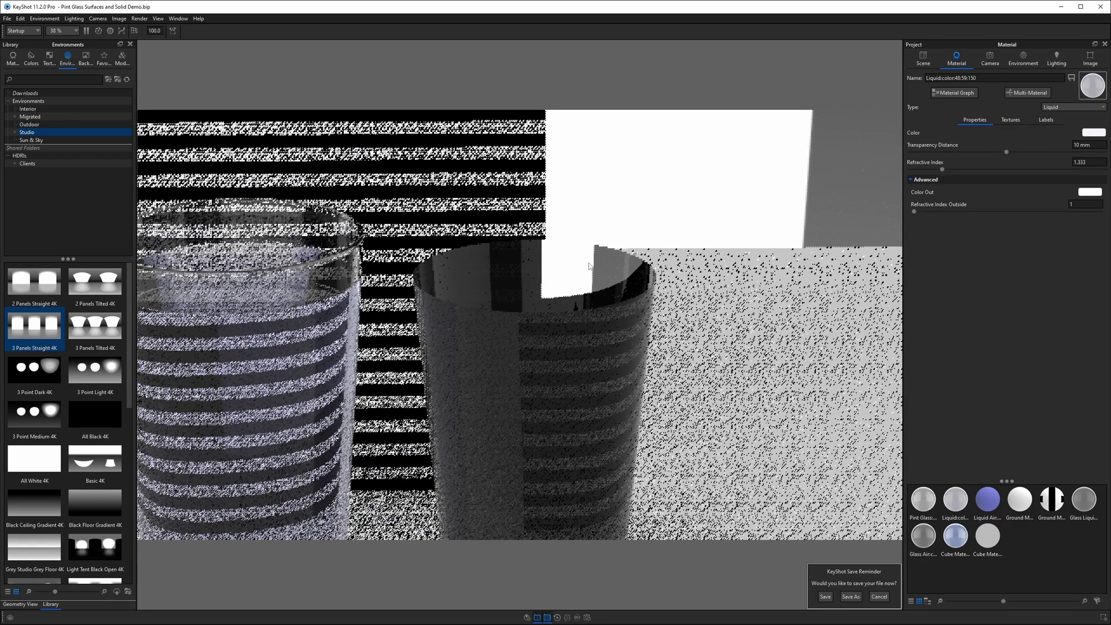
{"action": "double_click", "coordinate": [590, 263]}
{"action": "left_click", "coordinate": [918, 445]}
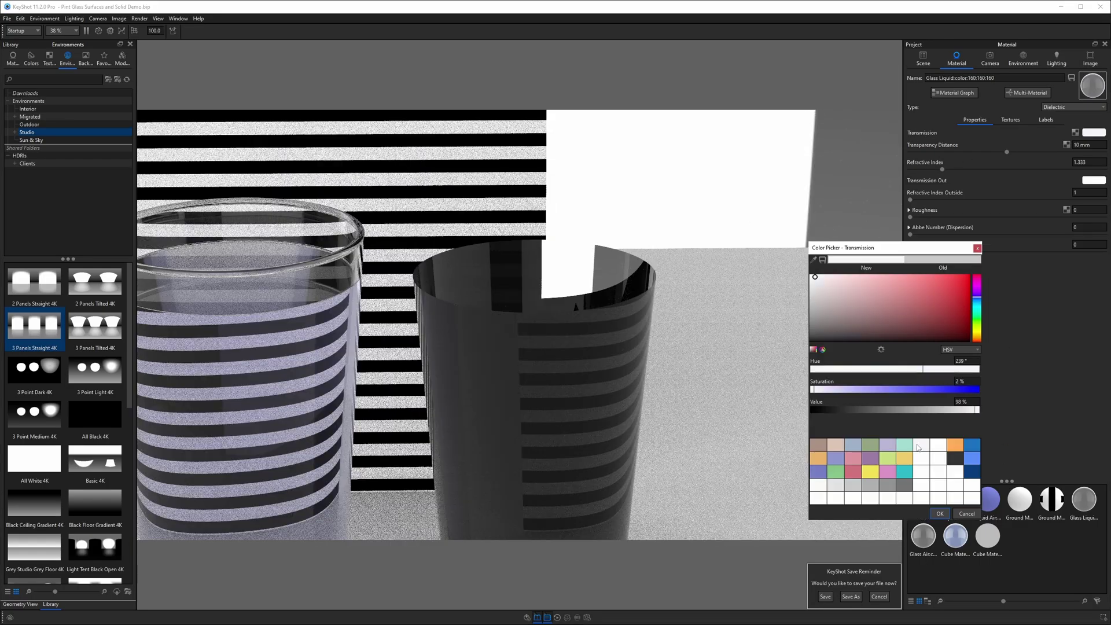
{"action": "left_click", "coordinate": [940, 514]}
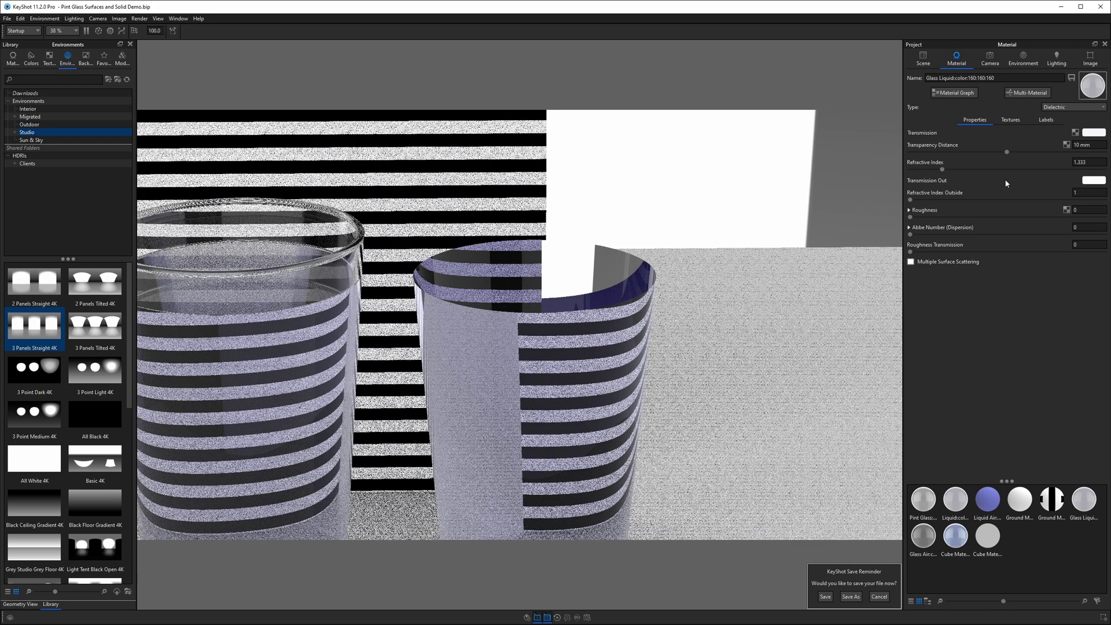
Set the Glass Liquid material's Refractive Index Outside to 1.5.
{"action": "left_click", "coordinate": [1081, 195]}
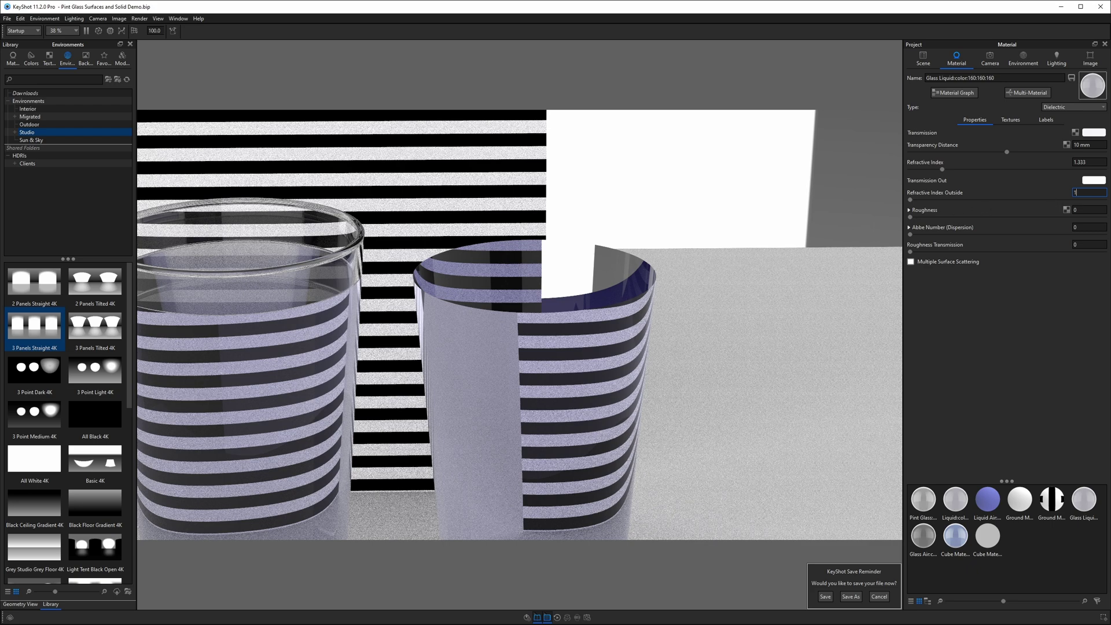
{"action": "type", "text": ".5"}
{"action": "key", "text": "Return"}
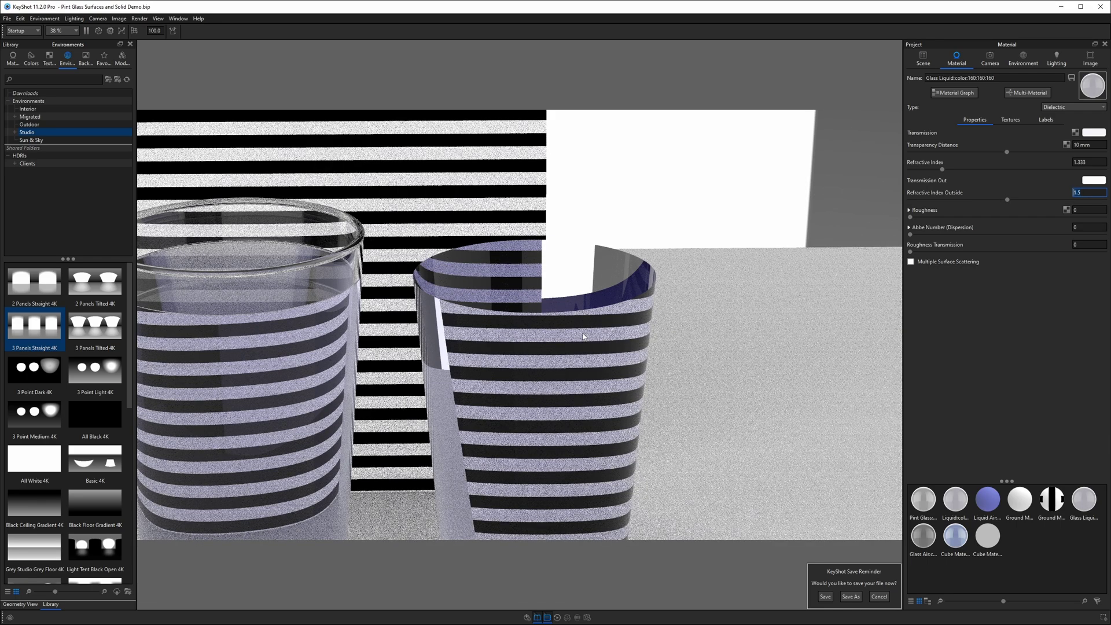
Hide Glass Liquid and view the Liquid Air surface by itself in the Pint Glass Surfaces group.
{"action": "left_click", "coordinate": [923, 59]}
{"action": "left_click", "coordinate": [953, 160]}
{"action": "left_click", "coordinate": [954, 168]}
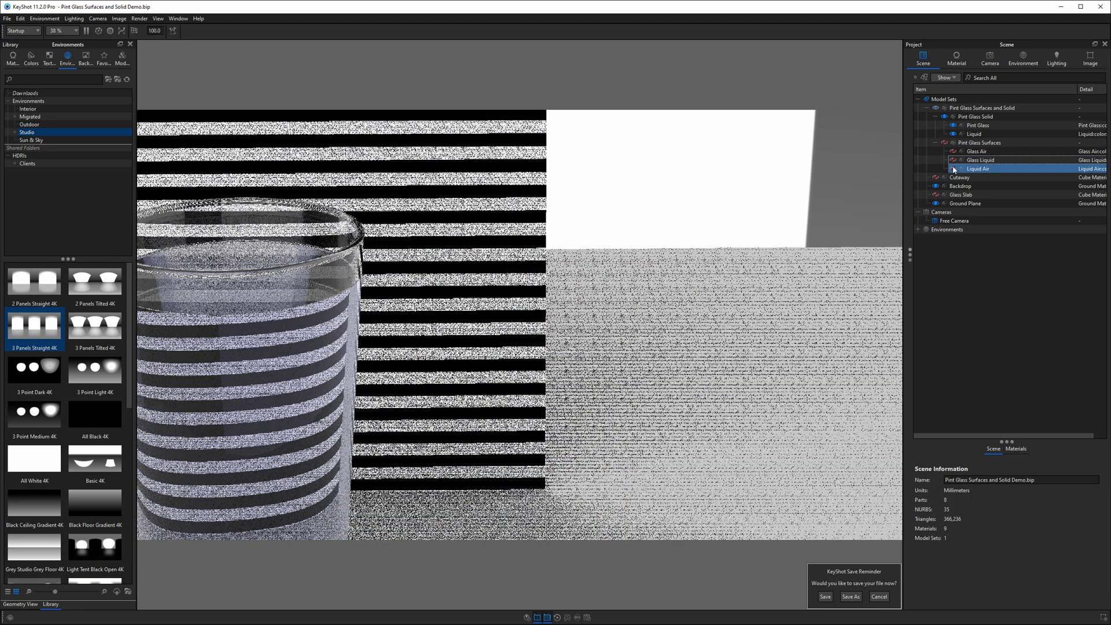
{"action": "left_click", "coordinate": [954, 169]}
{"action": "mouse_move", "coordinate": [981, 172]}
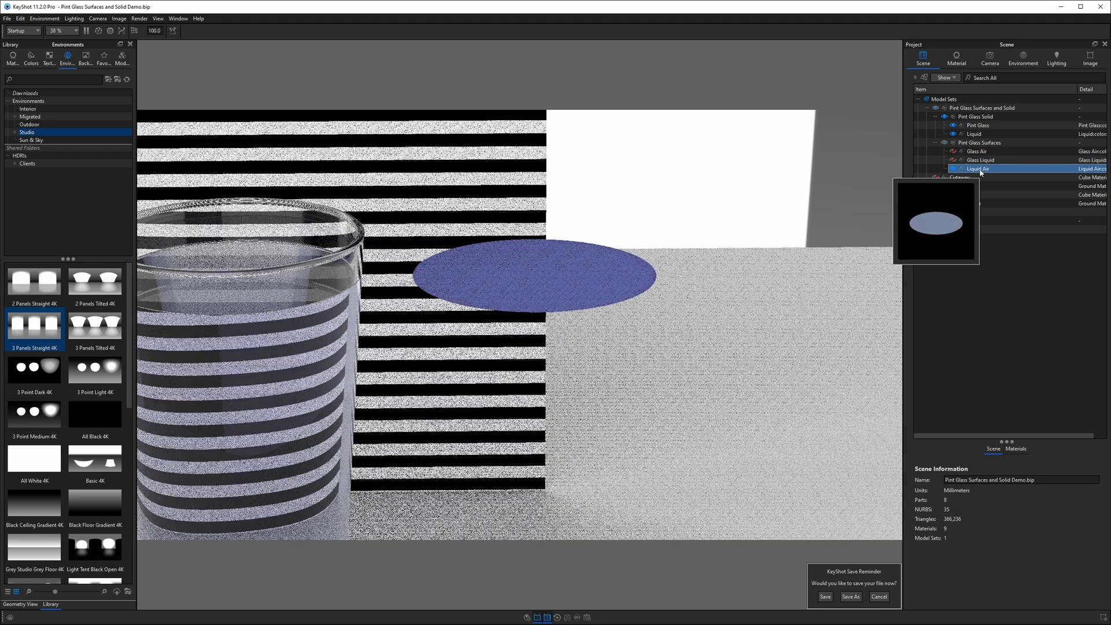
{"action": "left_click", "coordinate": [953, 168]}
Show Glass Air together with Glass Liquid, keeping Liquid Air hidden, and compare both pint glasses from several angles.
{"action": "left_click", "coordinate": [954, 151]}
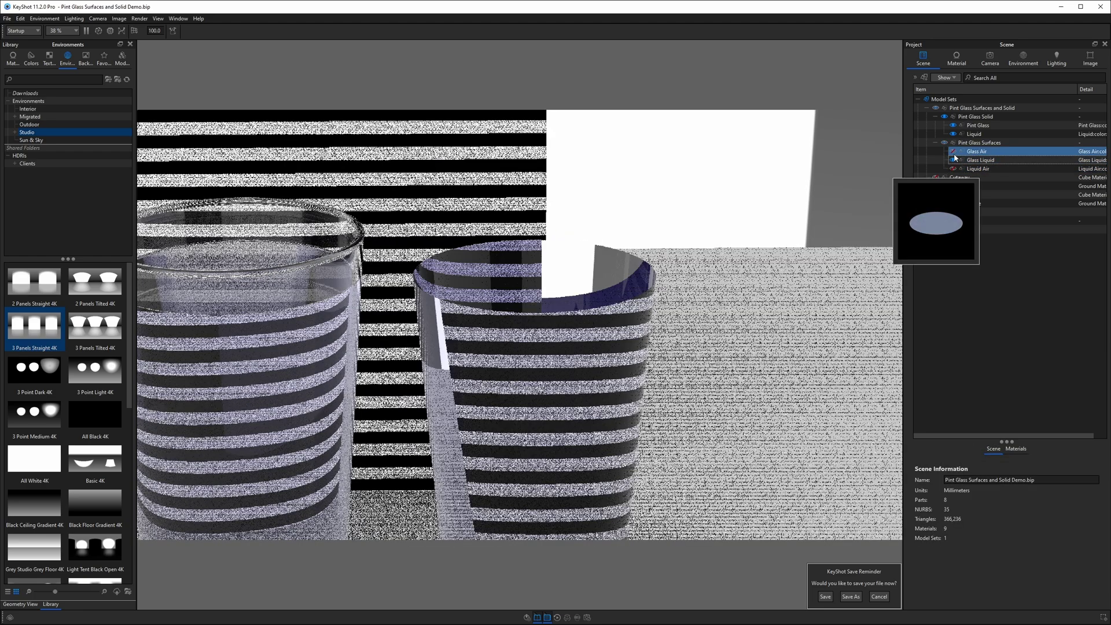
{"action": "left_click", "coordinate": [954, 154]}
{"action": "scroll", "coordinate": [564, 359], "scroll_direction": "down", "scroll_amount": 4}
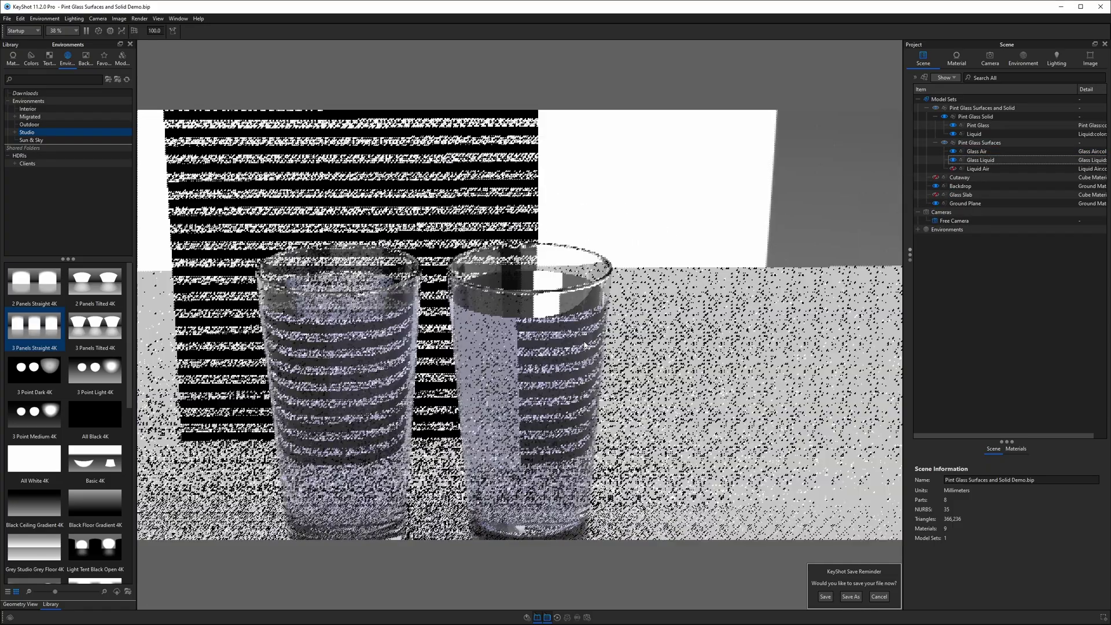
{"action": "left_click_drag", "start_coordinate": [564, 359], "coordinate": [536, 328]}
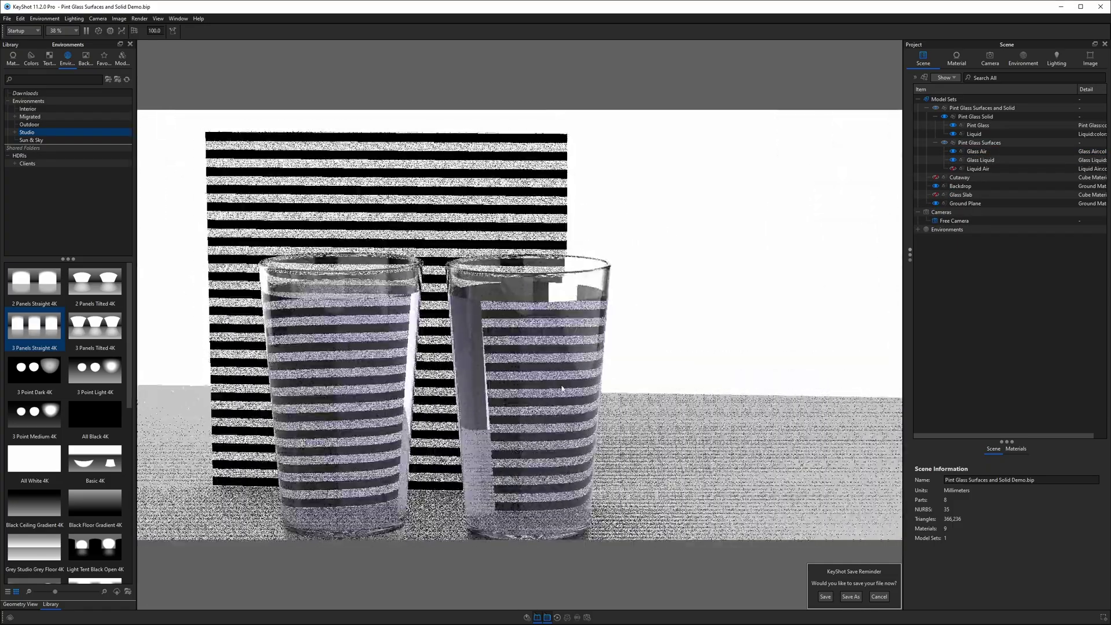
{"action": "left_click_drag", "start_coordinate": [527, 393], "coordinate": [524, 287]}
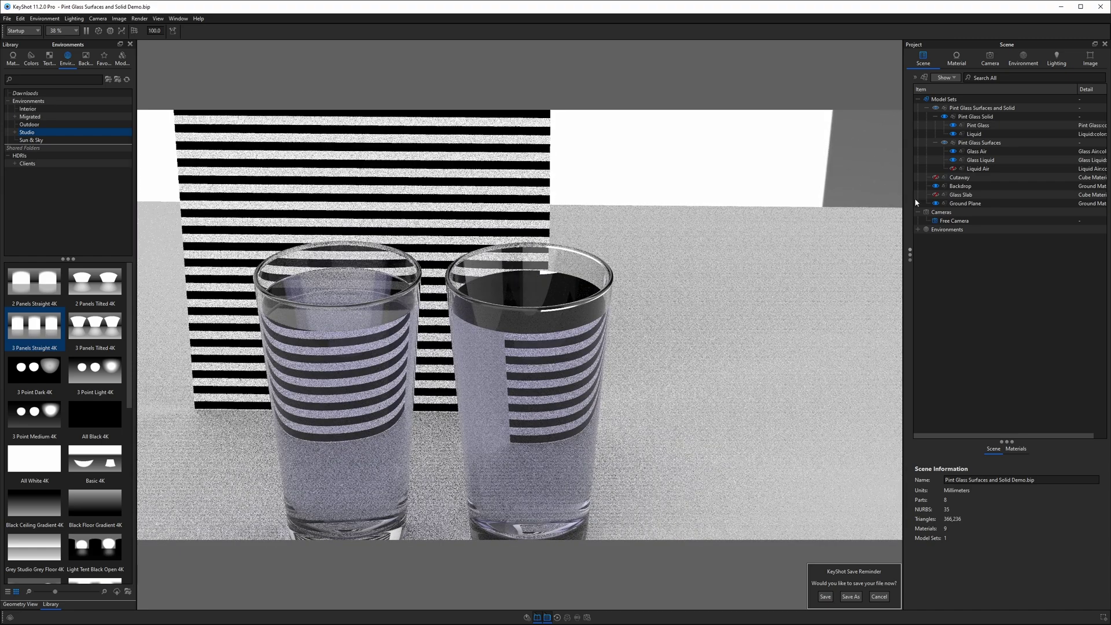
Show the Liquid Air surface in the Pint Glass Surfaces group and inspect the filled glass from low and high angles.
{"action": "left_click", "coordinate": [972, 170]}
{"action": "left_click", "coordinate": [953, 169]}
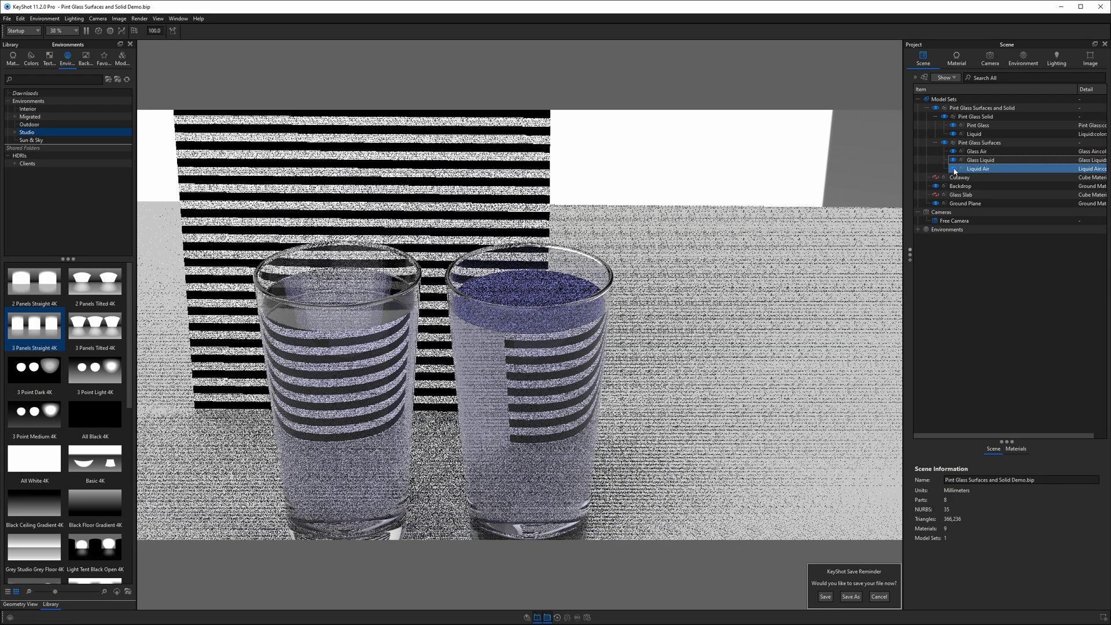
{"action": "left_click", "coordinate": [596, 318]}
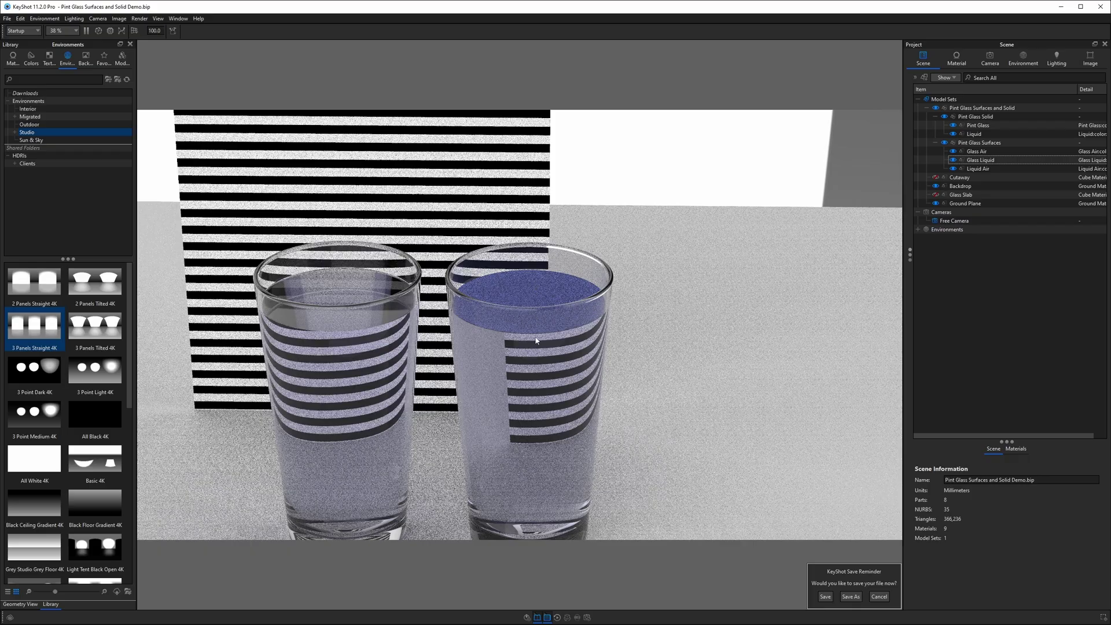
{"action": "left_click_drag", "start_coordinate": [520, 319], "coordinate": [543, 292]}
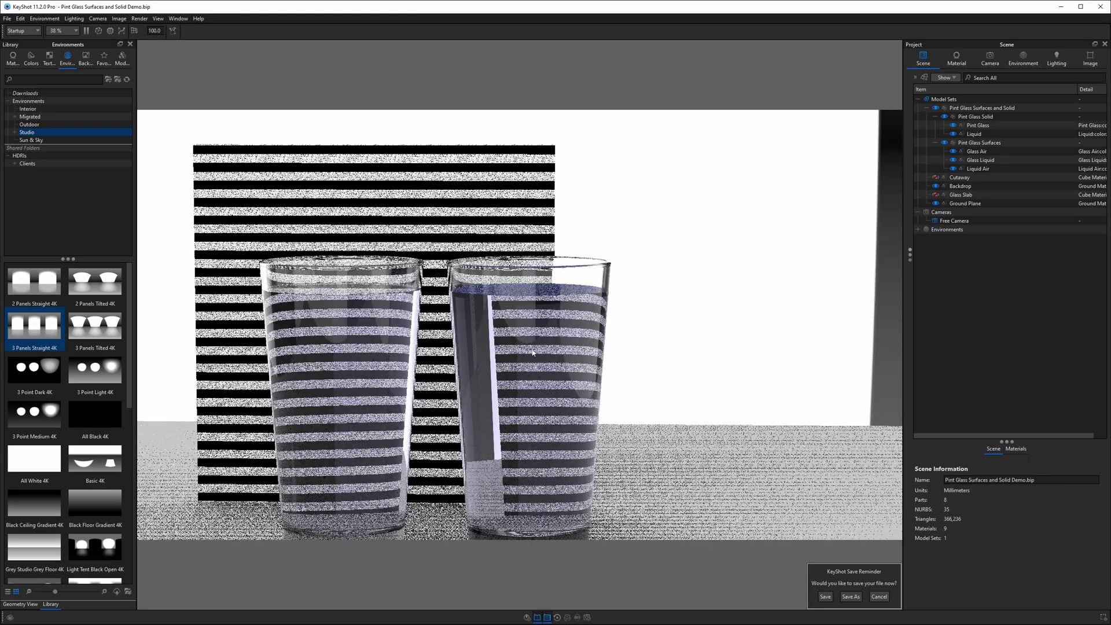
{"action": "left_click_drag", "start_coordinate": [566, 300], "coordinate": [548, 314]}
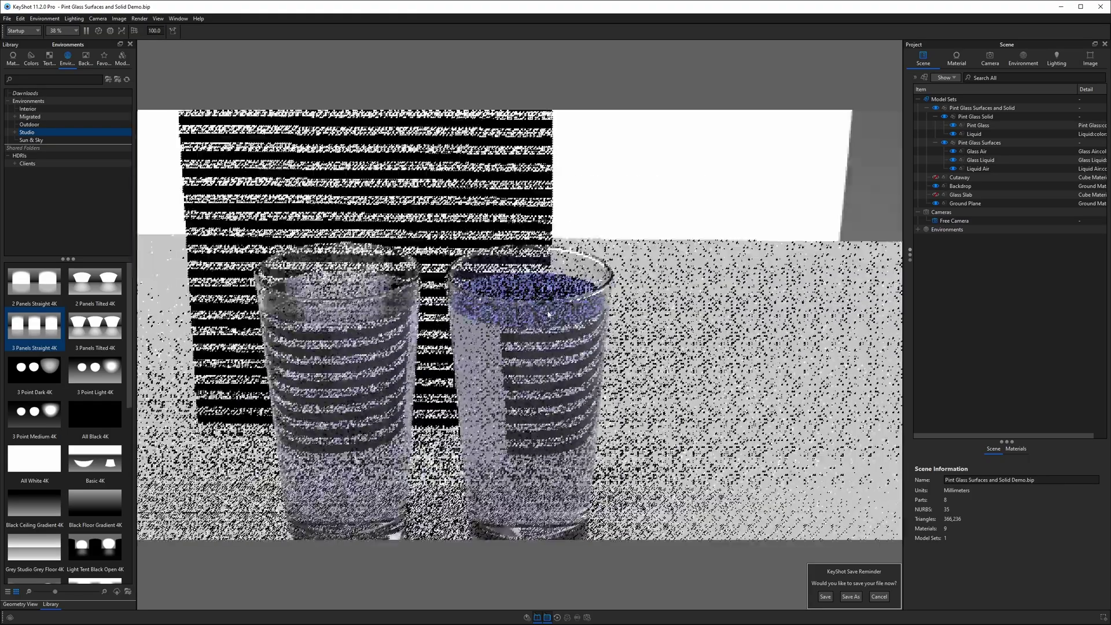
Change the Liquid Air surface's material type from Diffuse to Dielectric.
{"action": "left_click", "coordinate": [975, 169]}
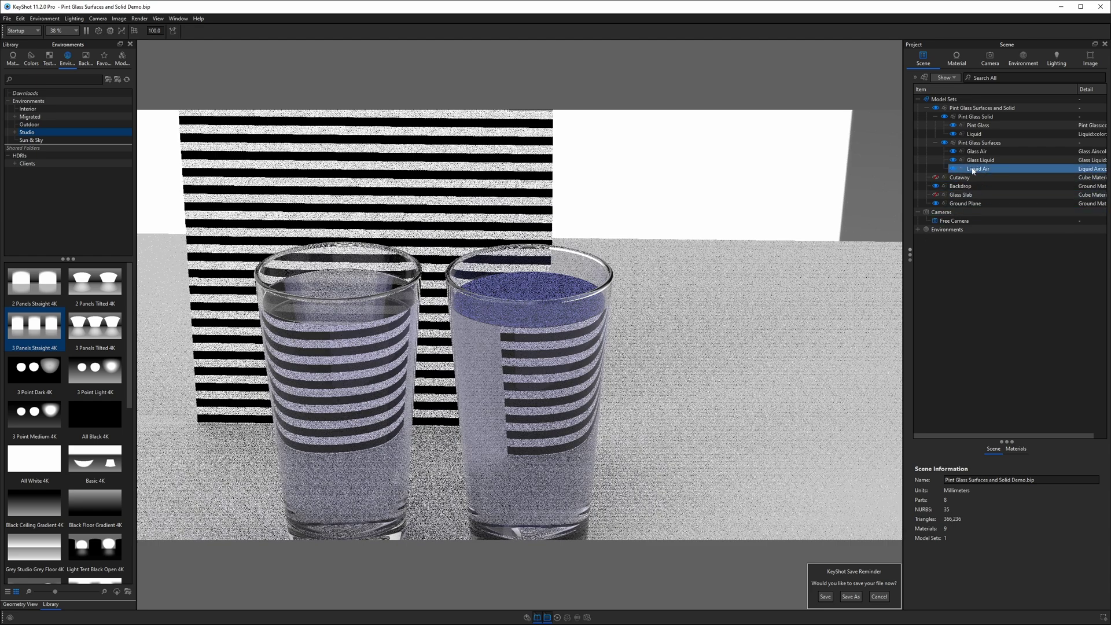
{"action": "double_click", "coordinate": [974, 170]}
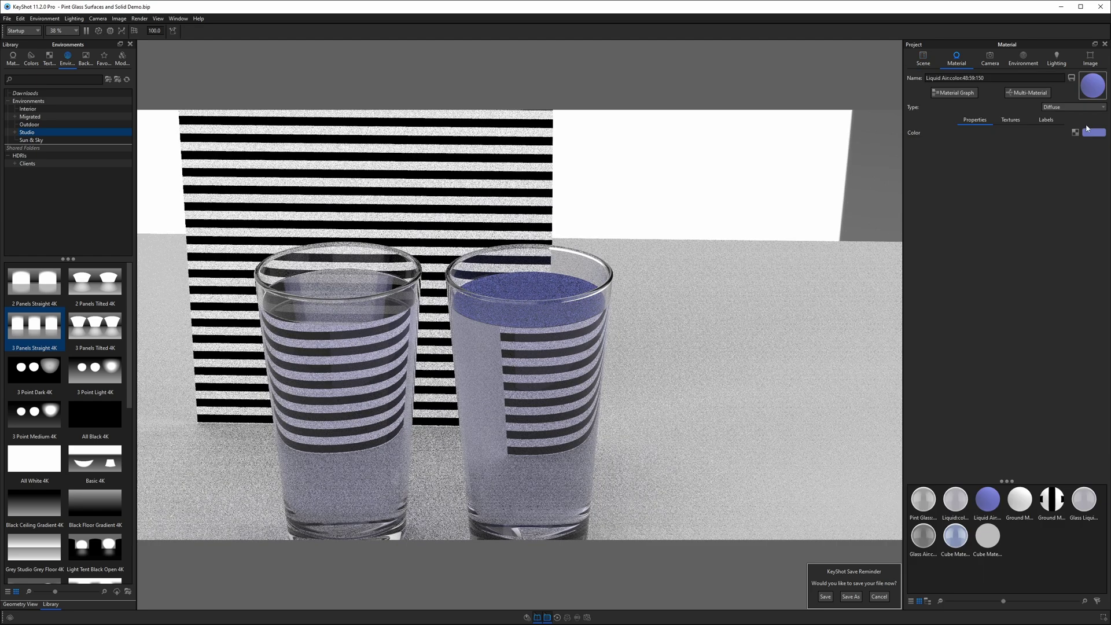
{"action": "left_click", "coordinate": [1069, 107]}
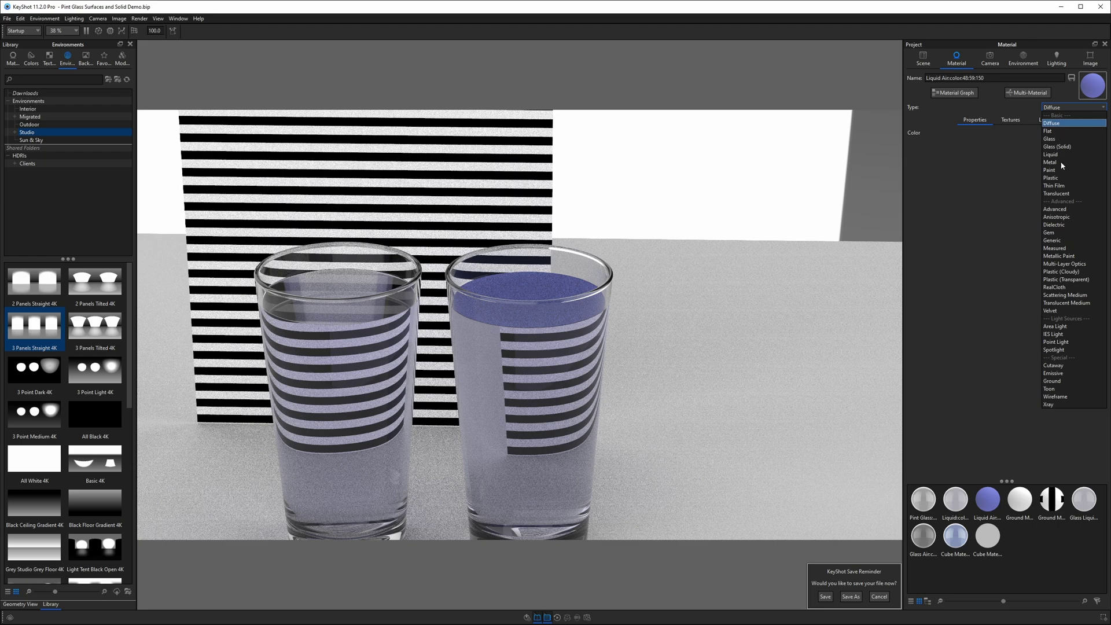
{"action": "left_click", "coordinate": [1061, 225]}
Set the Liquid Air material's Transmission to the saved near-white liquid colour swatch.
{"action": "left_click", "coordinate": [1091, 136]}
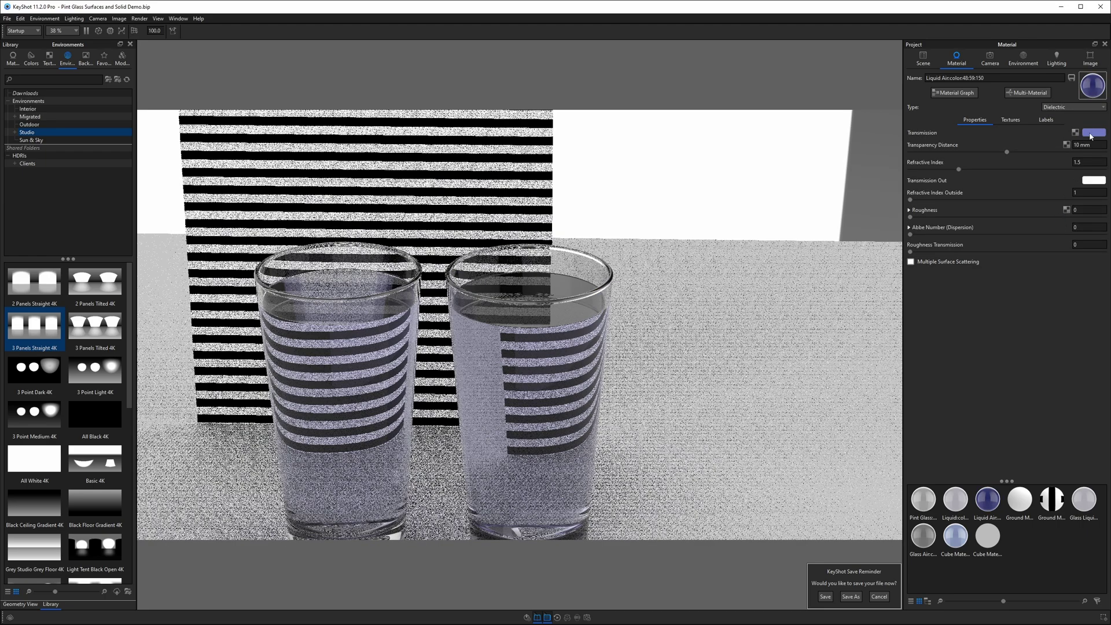
{"action": "left_click", "coordinate": [1096, 156]}
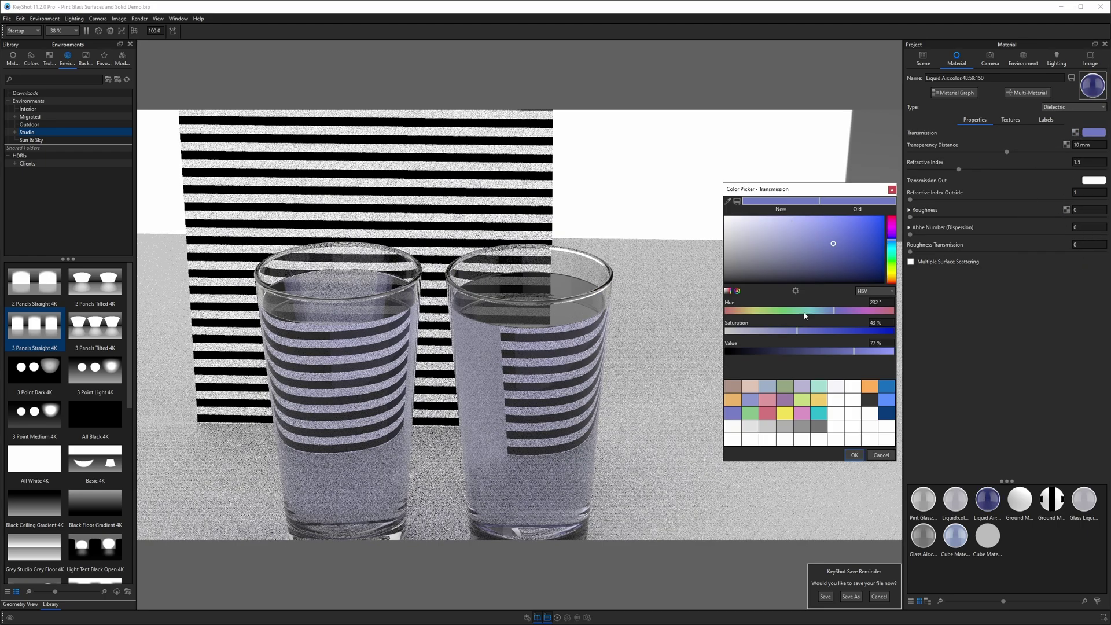
{"action": "left_click", "coordinate": [835, 387]}
{"action": "left_click", "coordinate": [855, 455]}
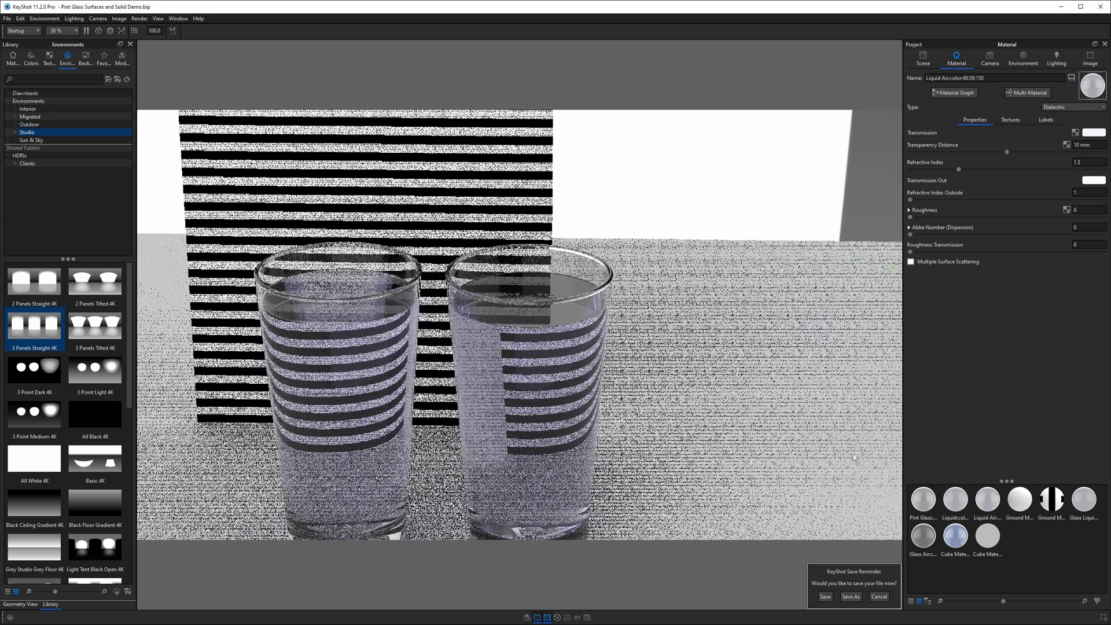
Set the Liquid Air material's Refractive Index to 1.333, leaving Refractive Index Outside at 1.
{"action": "left_click", "coordinate": [1087, 162]}
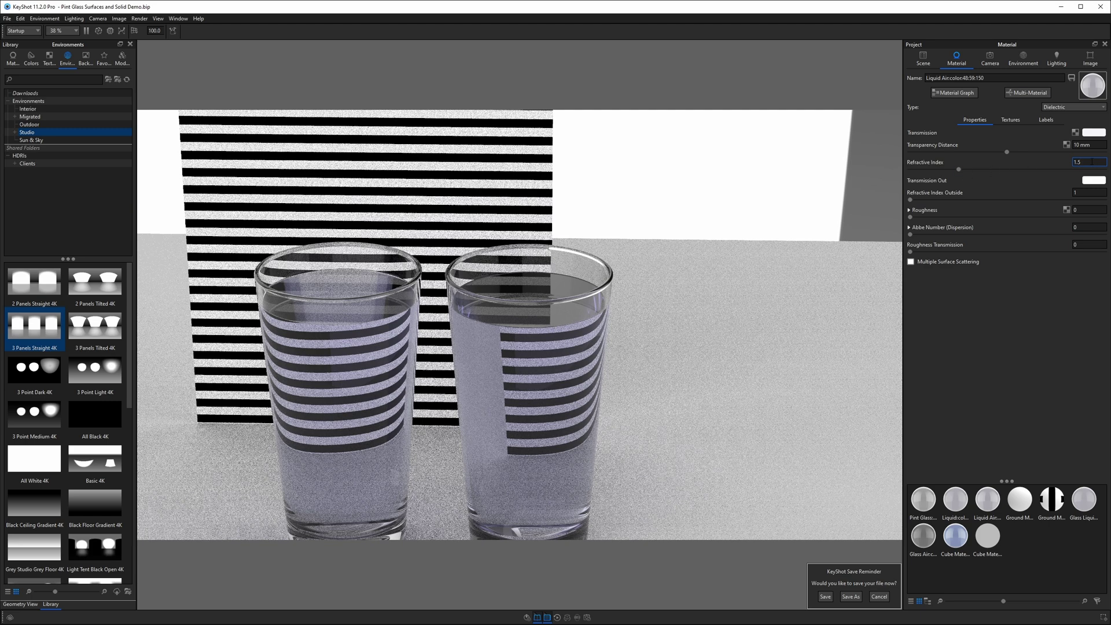
{"action": "key", "text": "BackSpace"}
{"action": "type", "text": "3"}
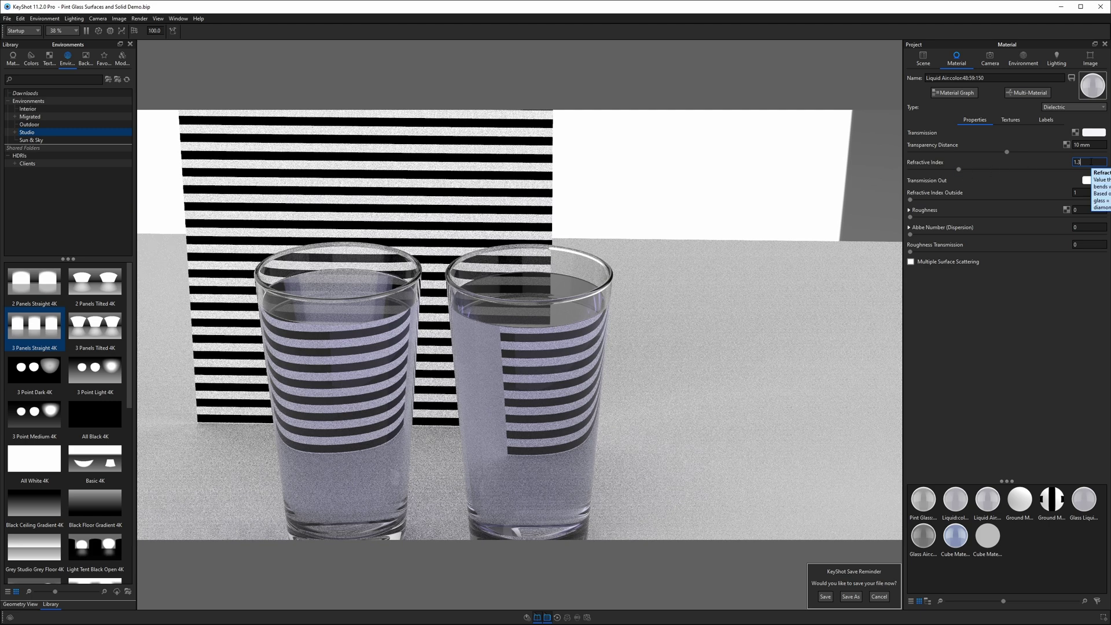
{"action": "type", "text": "33"}
{"action": "key", "text": "Return"}
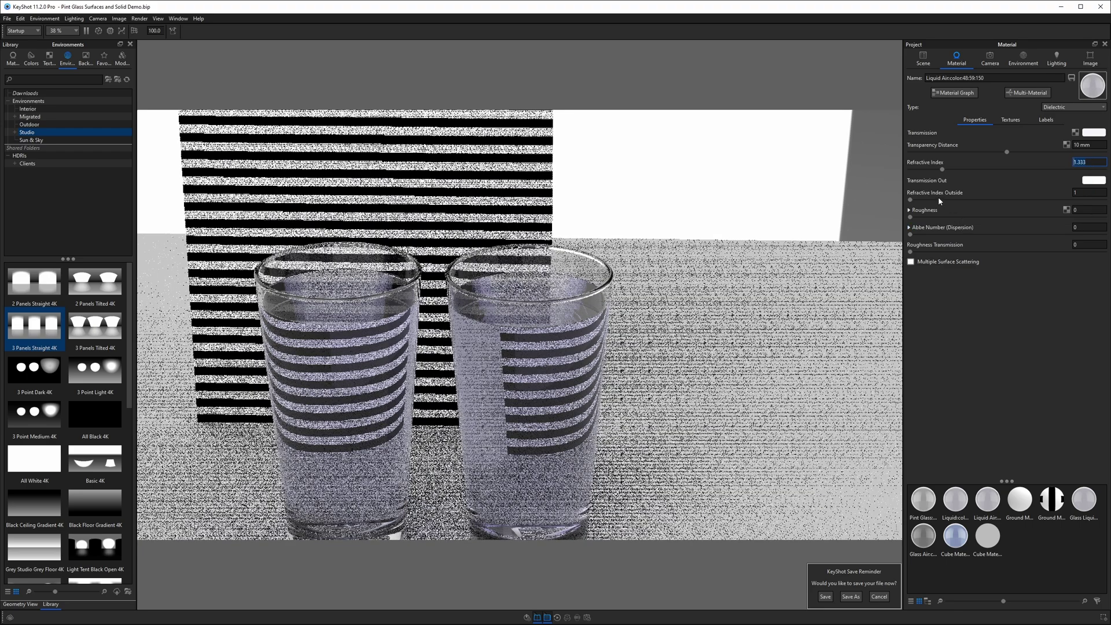
{"action": "key", "text": "Tab"}
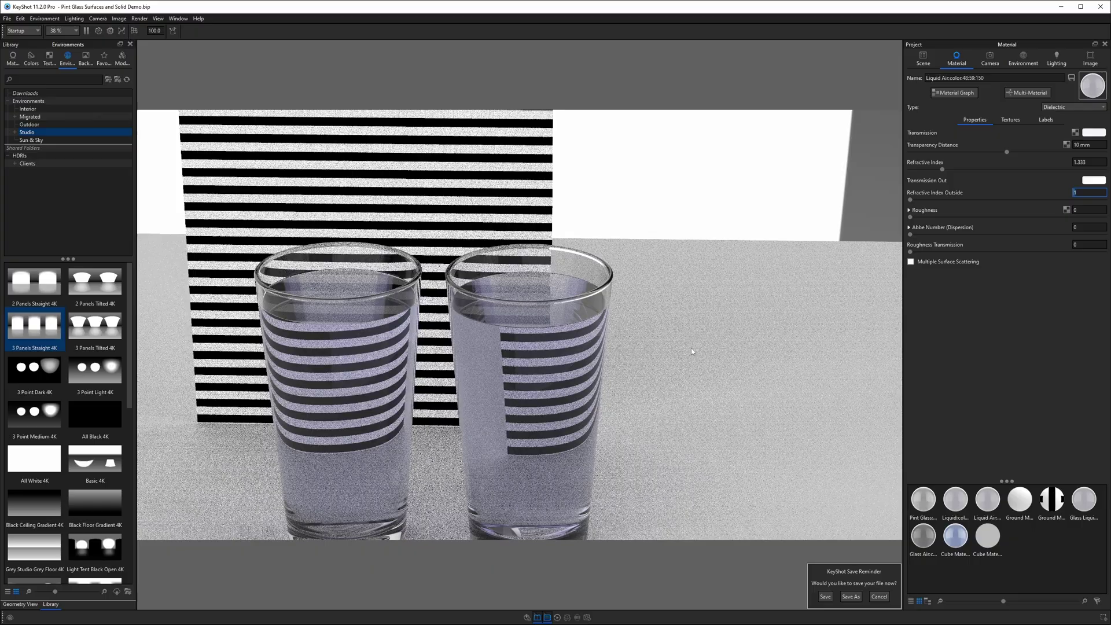
Move the striped backdrop about 40.7 mm along Z so it sits behind both glasses, and rotate the lighting environment.
{"action": "scroll", "coordinate": [692, 351], "scroll_direction": "down", "scroll_amount": 3}
{"action": "left_click_drag", "start_coordinate": [691, 351], "coordinate": [688, 319]}
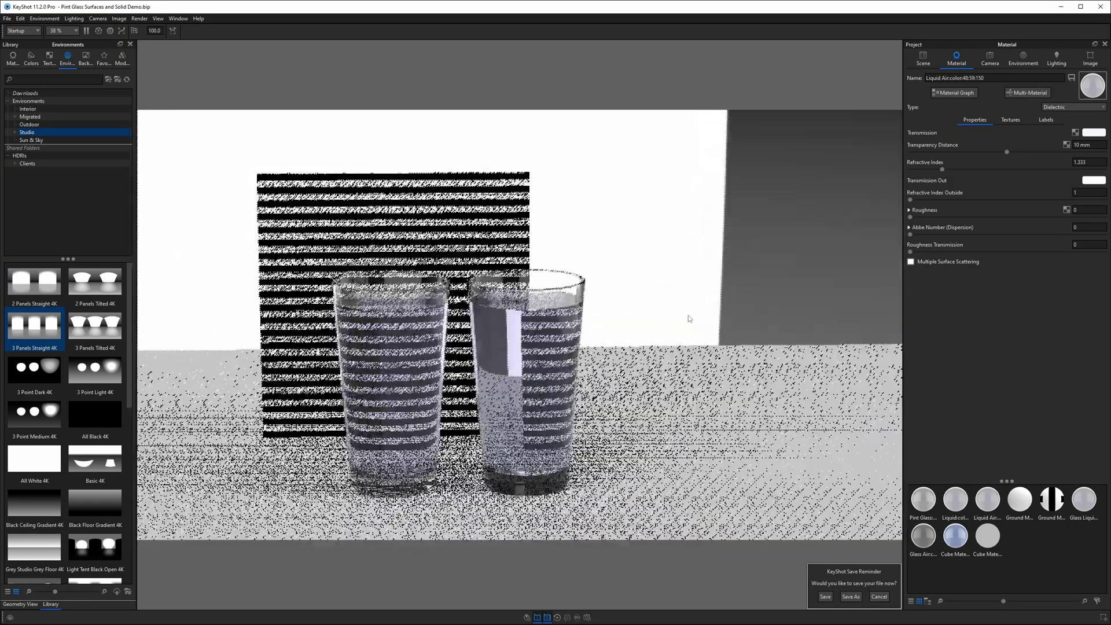
{"action": "left_click_drag", "start_coordinate": [558, 333], "coordinate": [571, 372]}
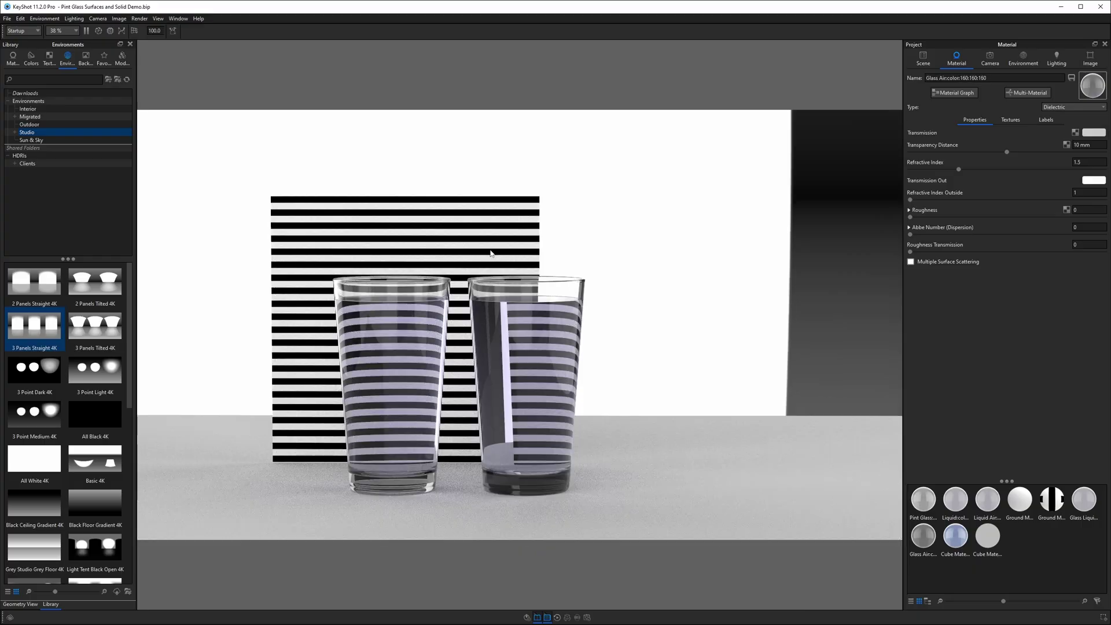
{"action": "key", "text": "ctrl+d"}
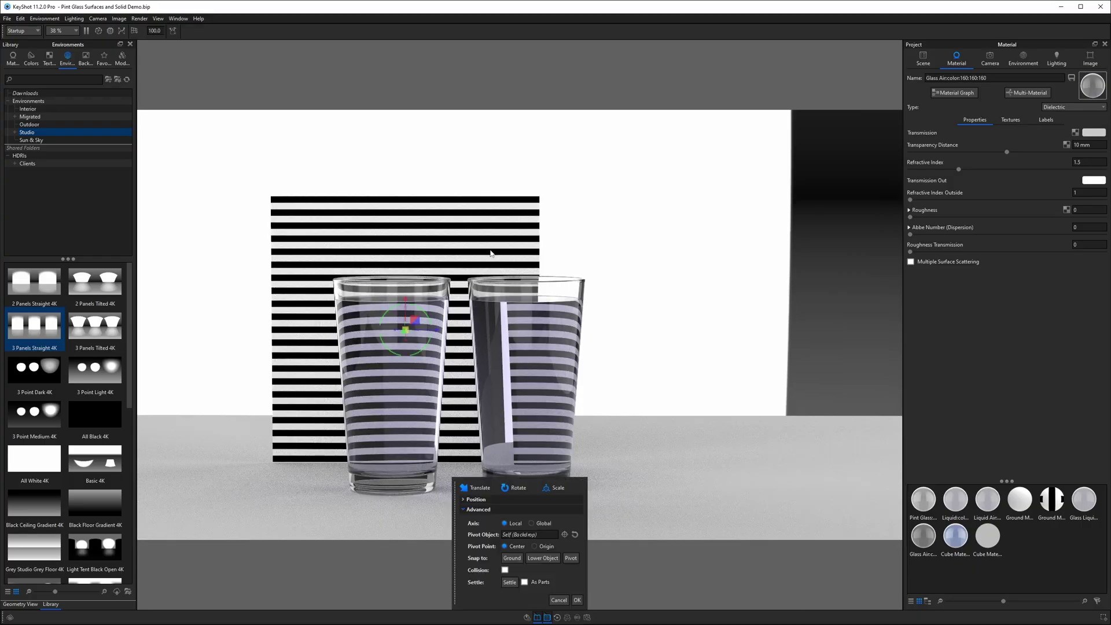
{"action": "left_click_drag", "start_coordinate": [415, 321], "coordinate": [491, 329]}
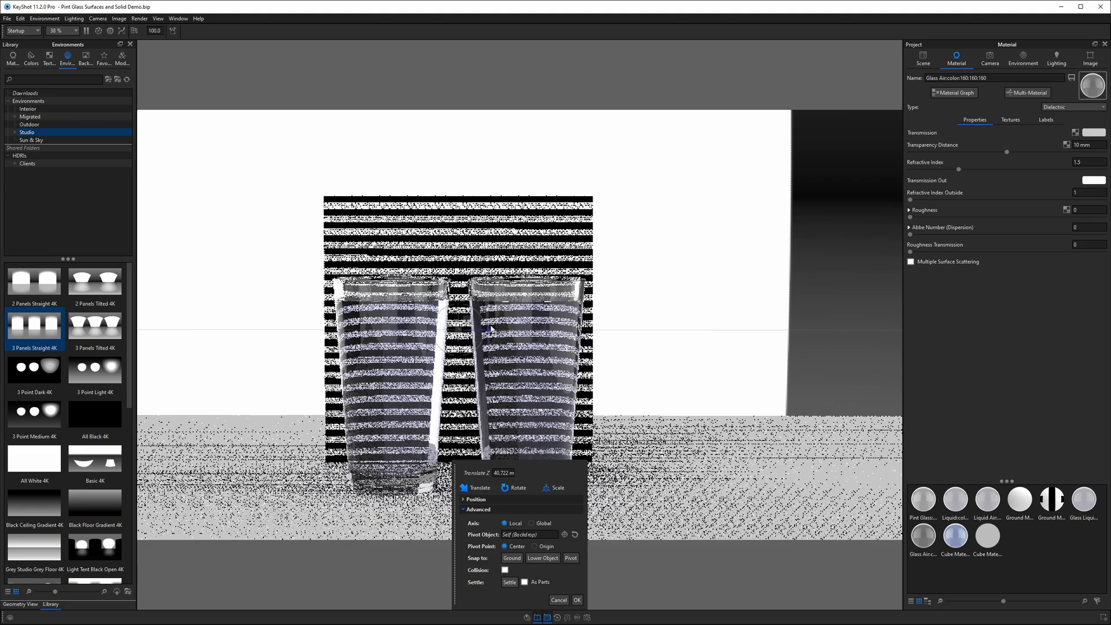
{"action": "left_click", "coordinate": [577, 600]}
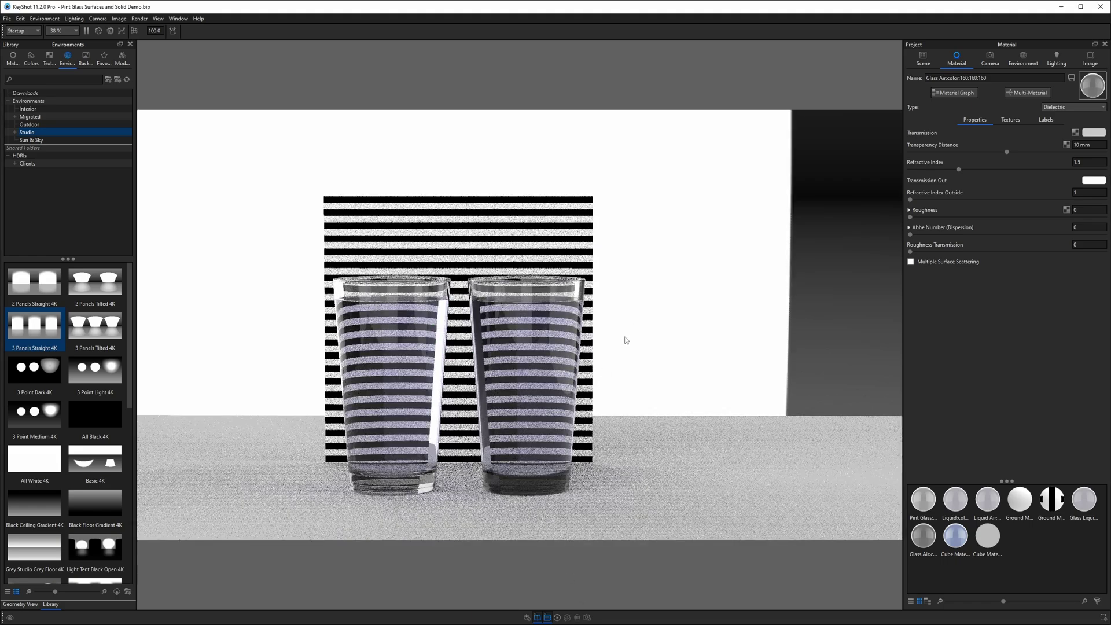
{"action": "left_click_drag", "start_coordinate": [739, 299], "coordinate": [783, 302], "text": "ctrl"}
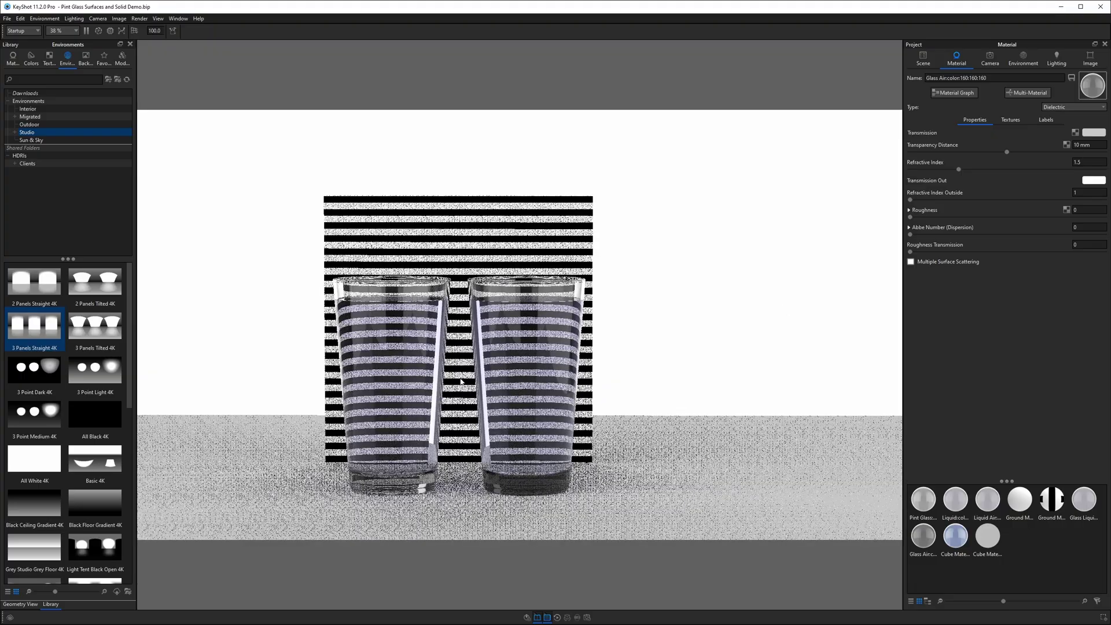
Match the Glass Air material's Transmission colour to the solid Pint Glass material's near-white colour (hue 0°, saturation 0%, value 94%).
{"action": "middle_click_drag", "start_coordinate": [527, 298], "coordinate": [558, 263]}
{"action": "scroll", "coordinate": [558, 263], "scroll_direction": "up", "scroll_amount": 2}
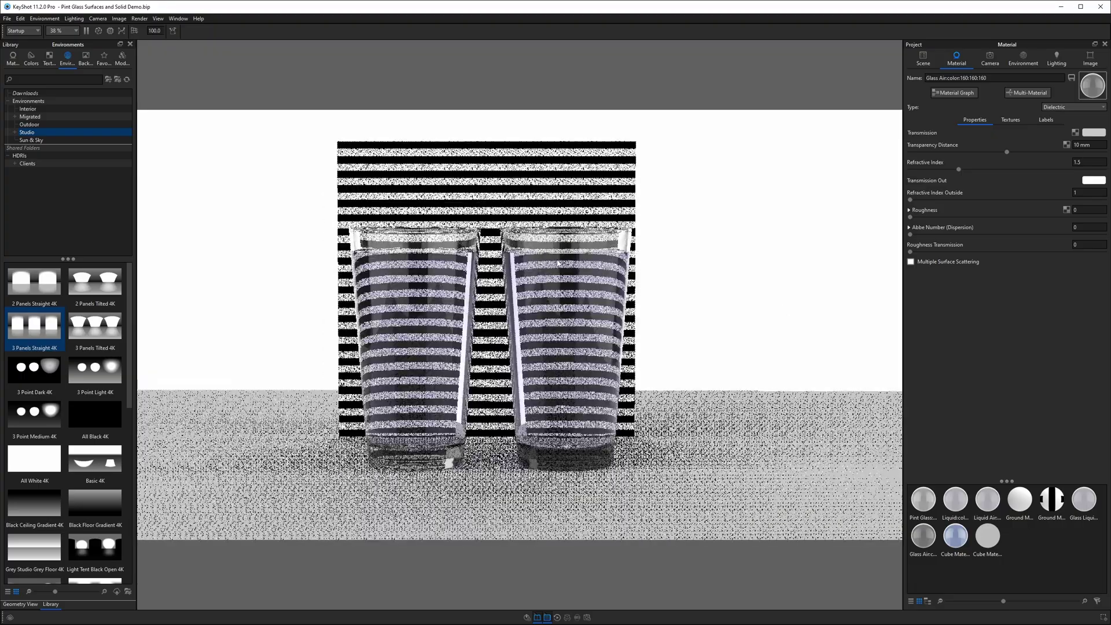
{"action": "scroll", "coordinate": [558, 263], "scroll_direction": "up", "scroll_amount": 2}
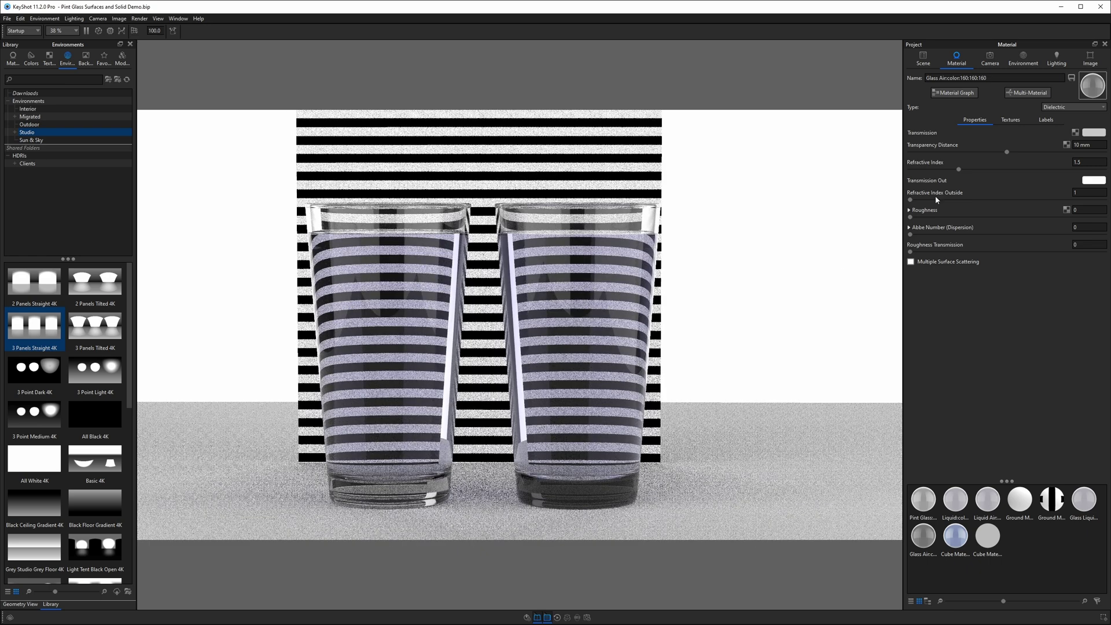
{"action": "double_click", "coordinate": [424, 268]}
{"action": "left_click", "coordinate": [1090, 134]}
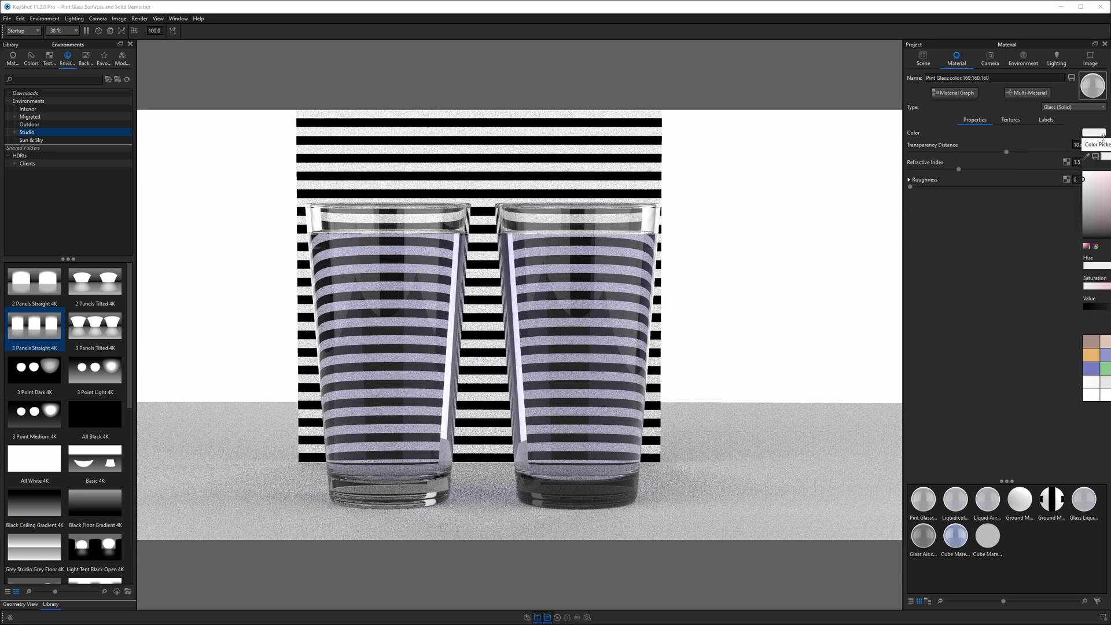
{"action": "left_click_drag", "start_coordinate": [1100, 172], "coordinate": [700, 202]}
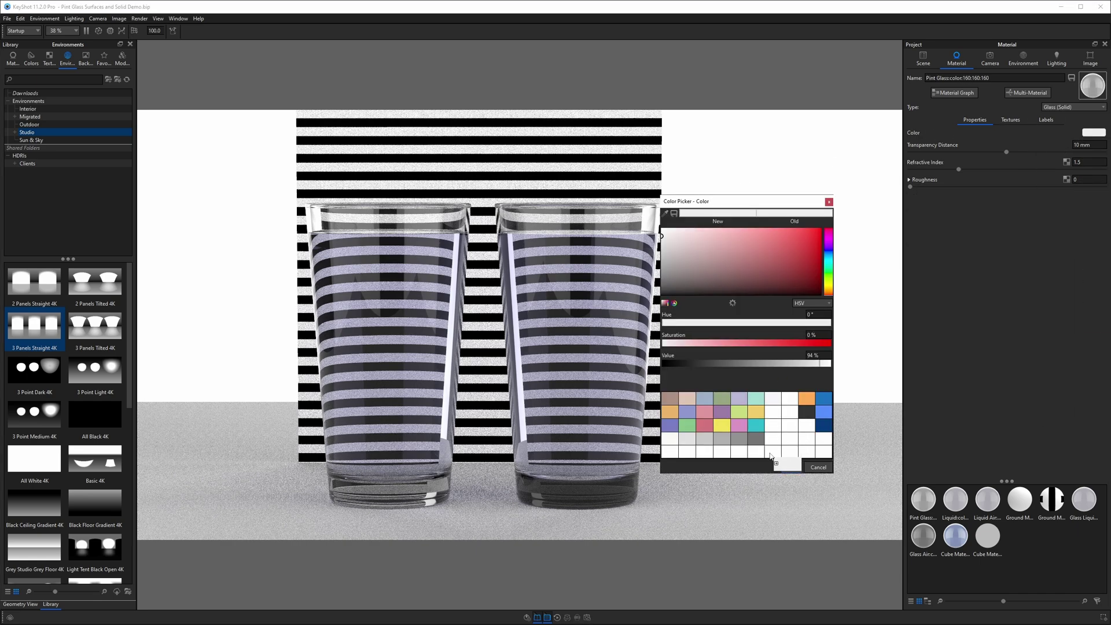
{"action": "left_click", "coordinate": [792, 468]}
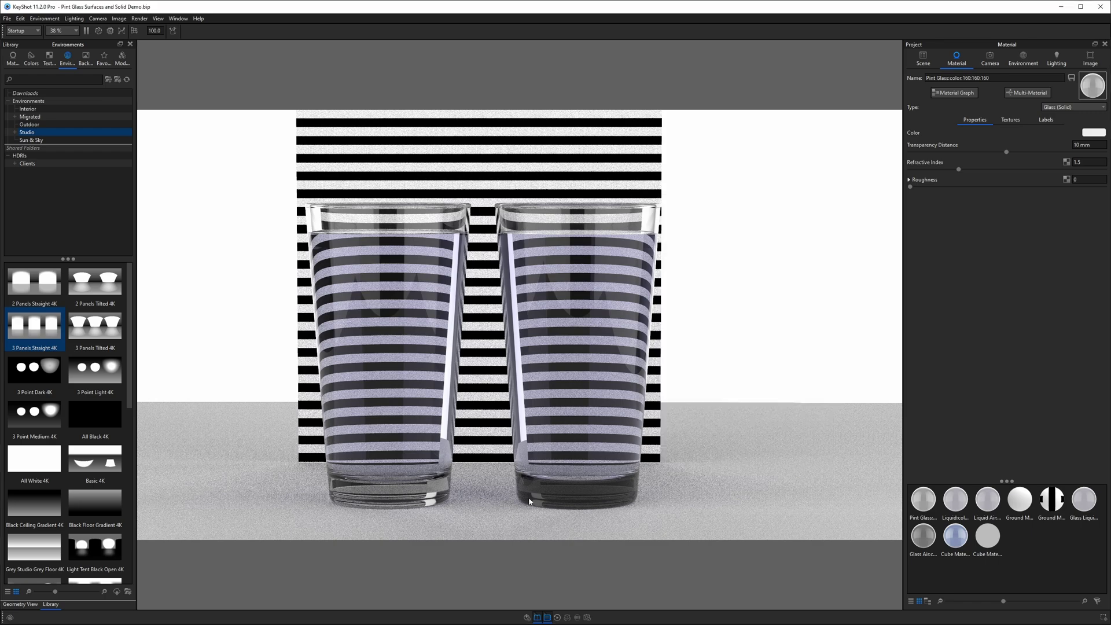
{"action": "left_click", "coordinate": [1097, 132]}
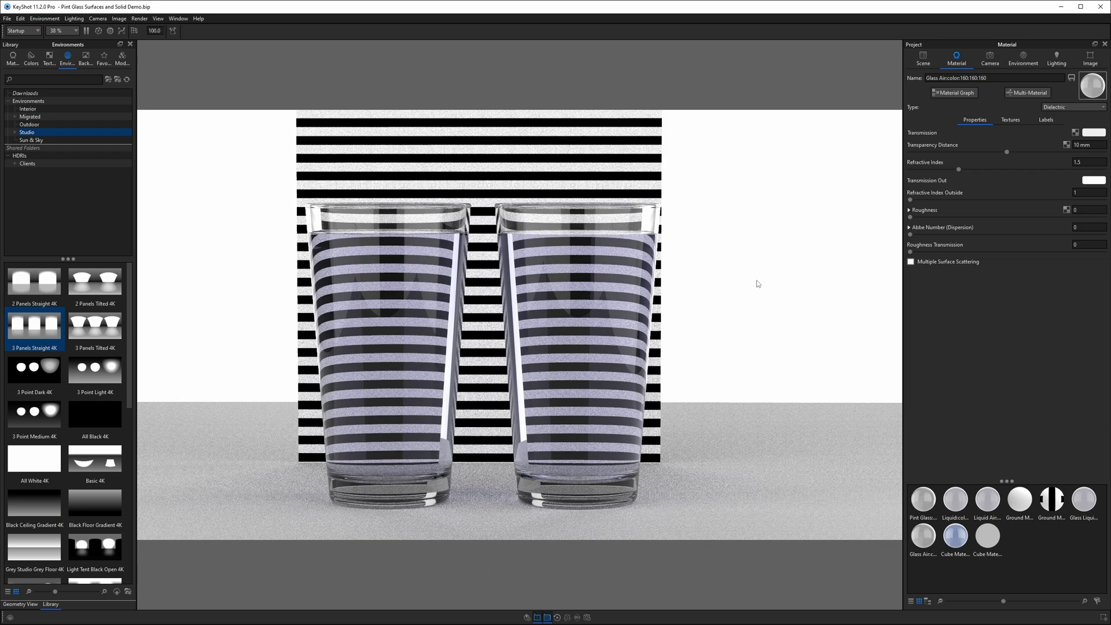
Examine the striped backdrop's refraction through both filled glasses from a higher camera angle.
{"action": "left_click_drag", "start_coordinate": [695, 283], "coordinate": [694, 298]}
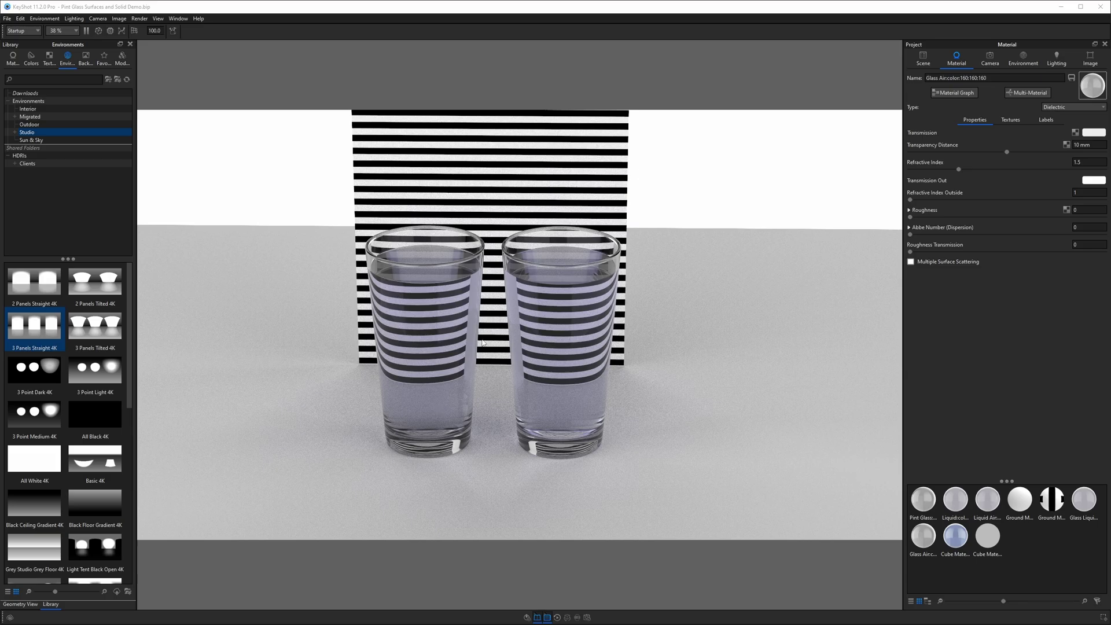
{"action": "scroll", "coordinate": [525, 365], "scroll_direction": "up", "scroll_amount": 3}
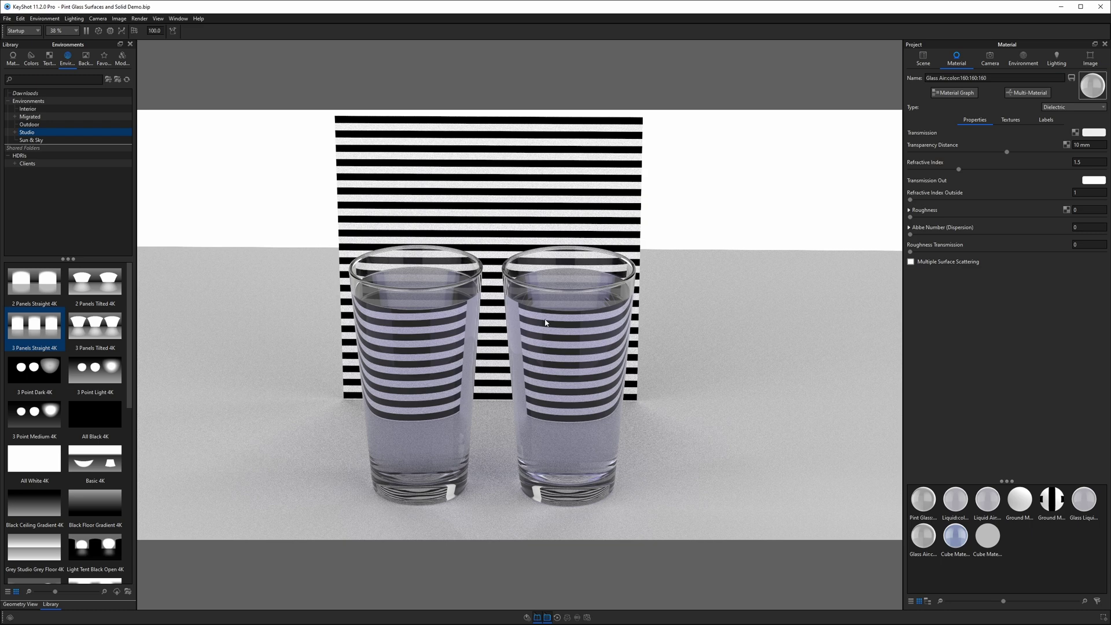
{"action": "right_click", "coordinate": [613, 315]}
{"action": "left_click", "coordinate": [746, 225]}
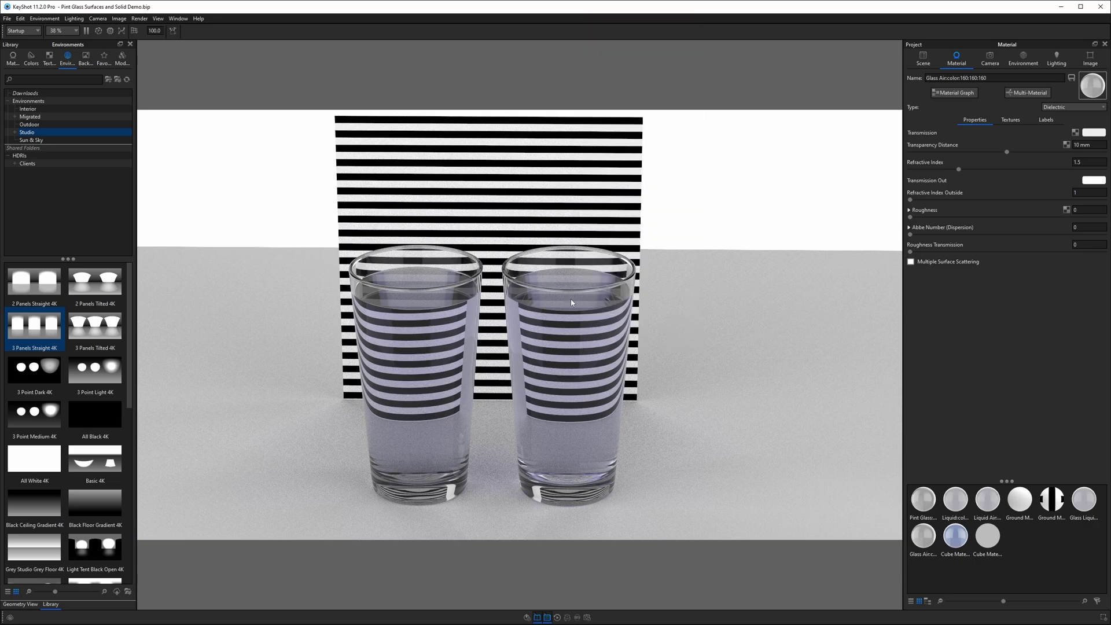